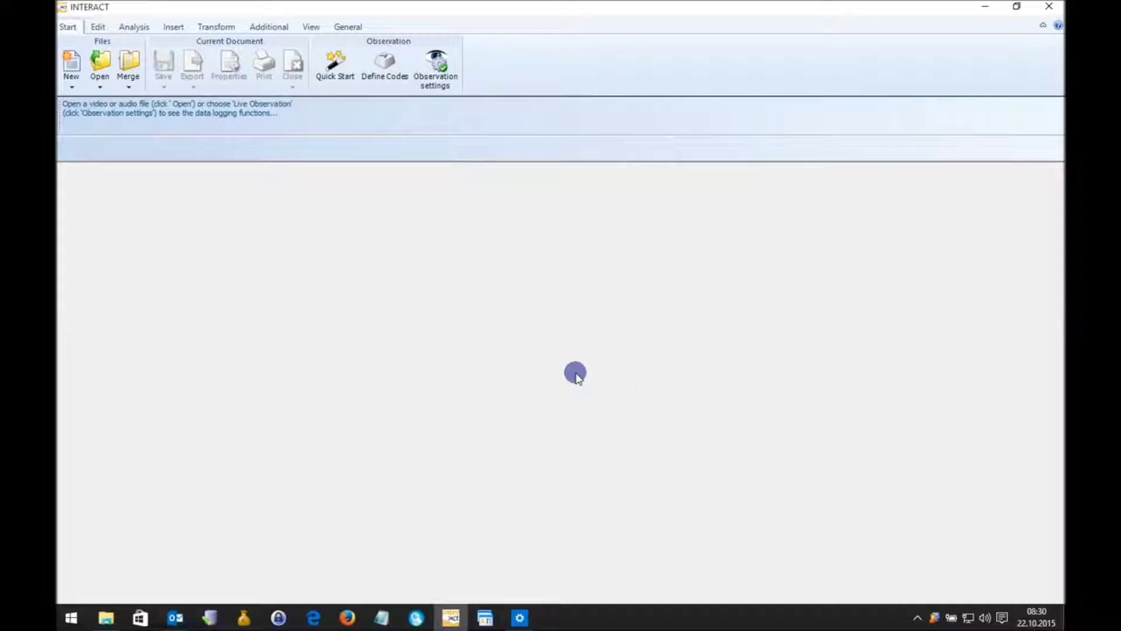
Open the Data View window for sensor data.
click(275, 28)
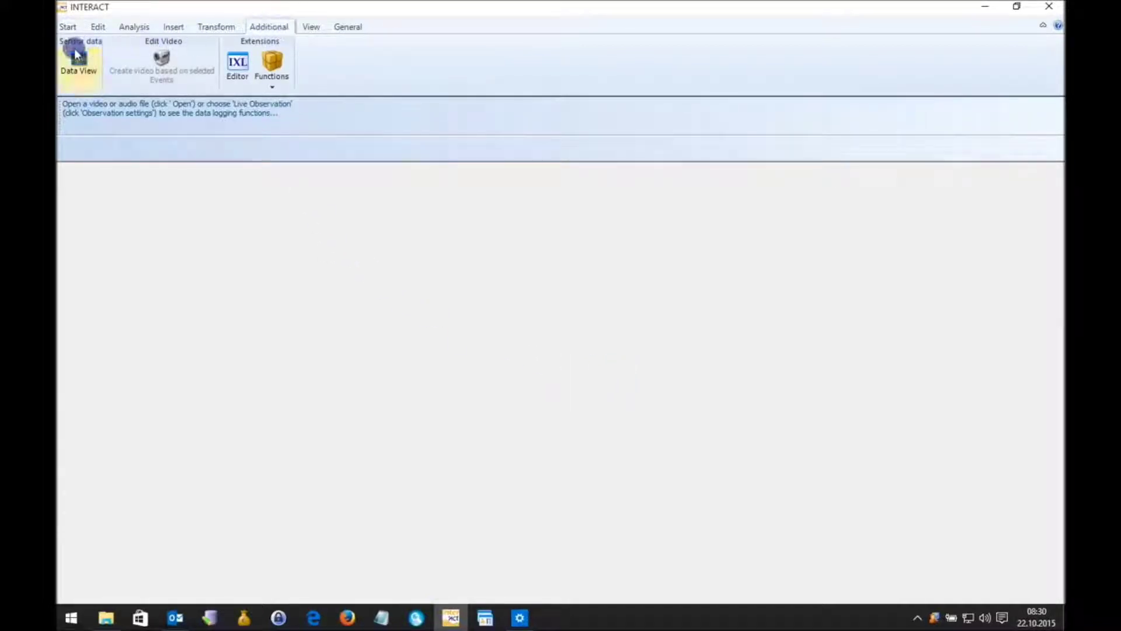
click(80, 84)
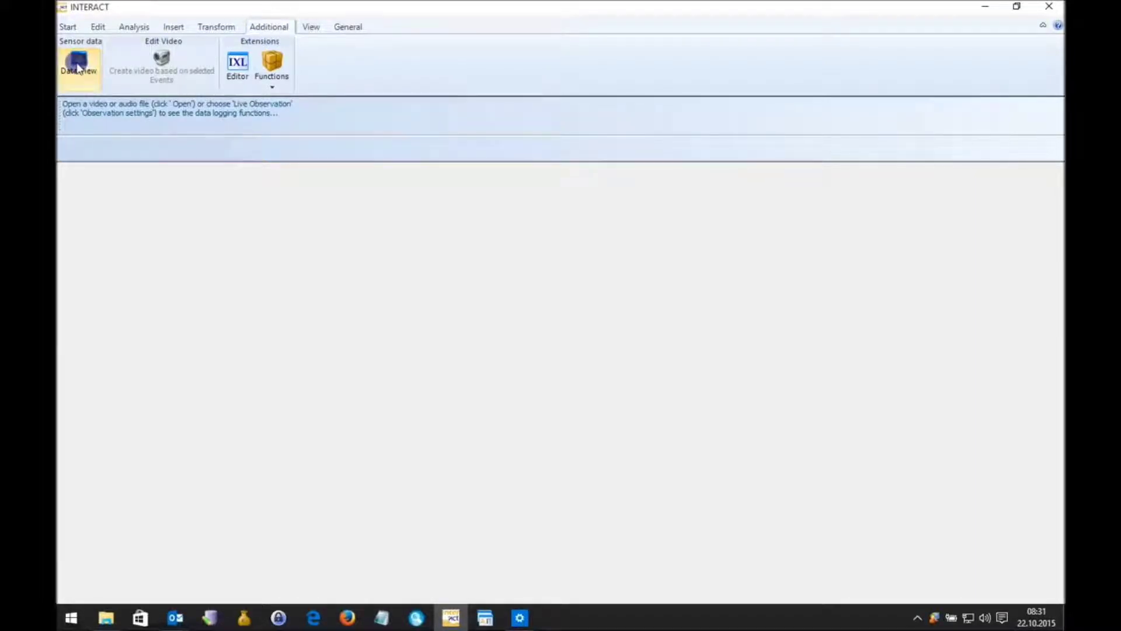
click(77, 69)
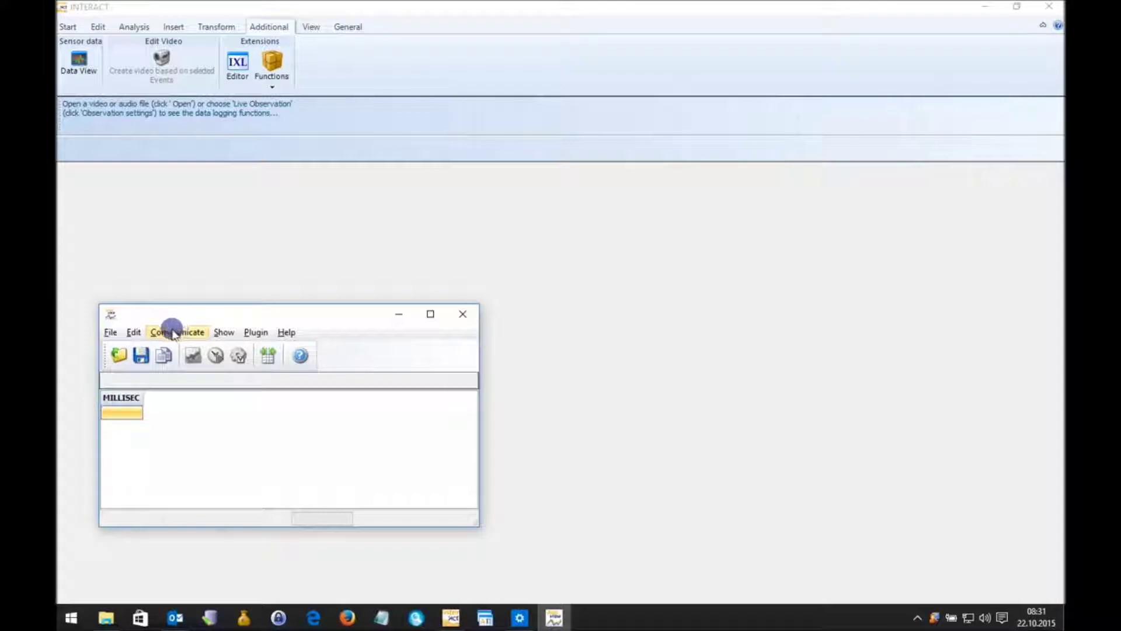
Inspect the columns and values of BioData.txt from the DemoData folder in the text editor, then close it.
click(117, 357)
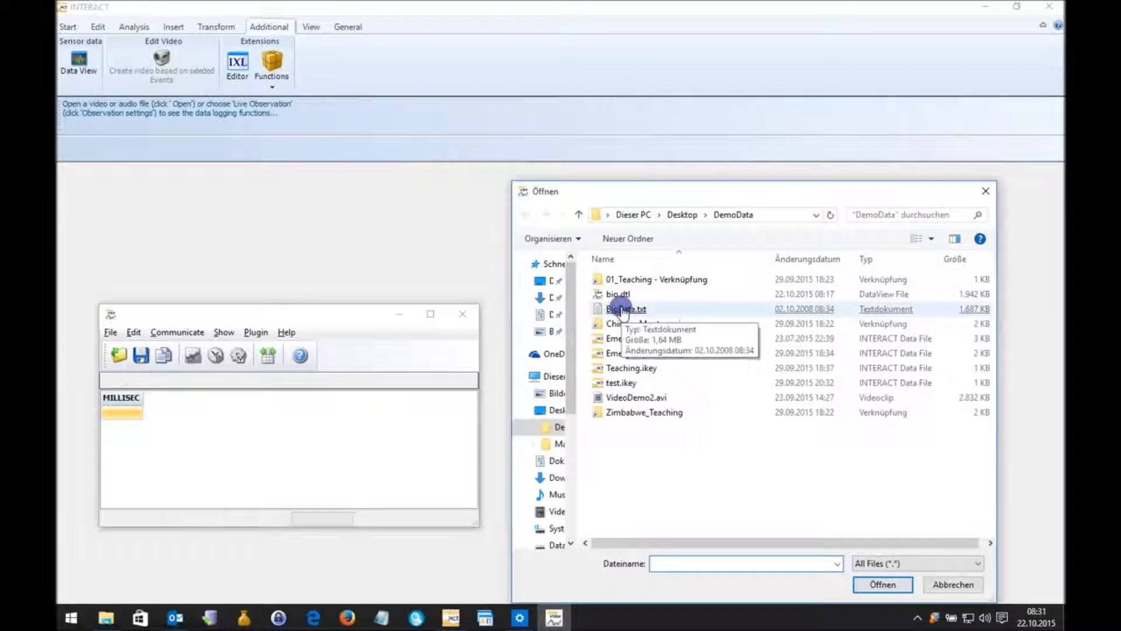
right_click(623, 310)
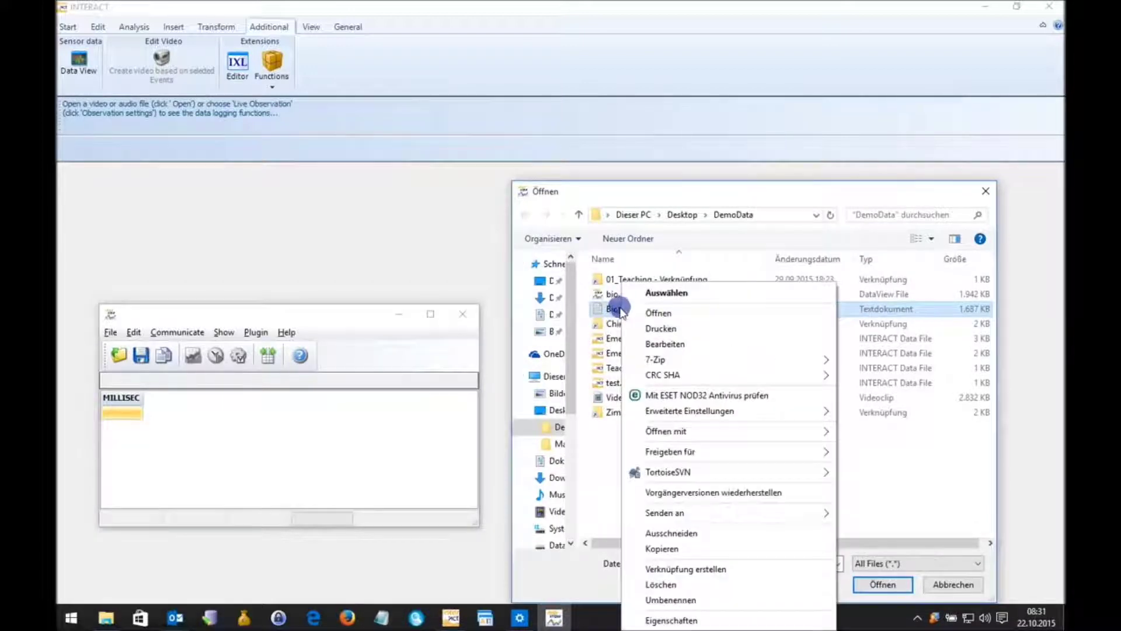
mouse_move(675, 435)
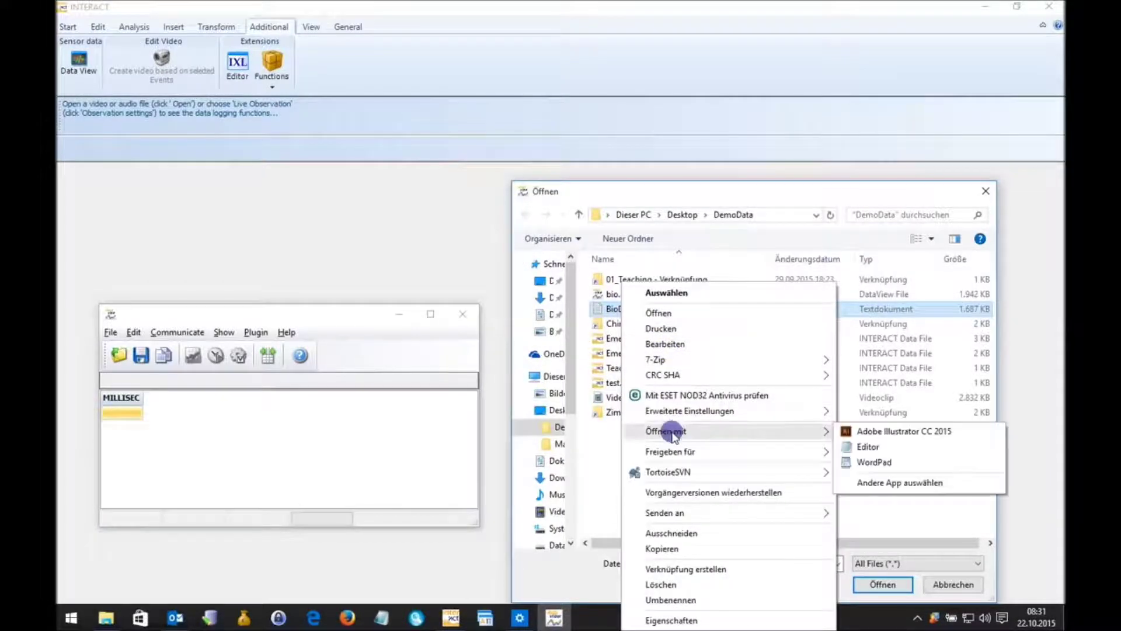
click(893, 446)
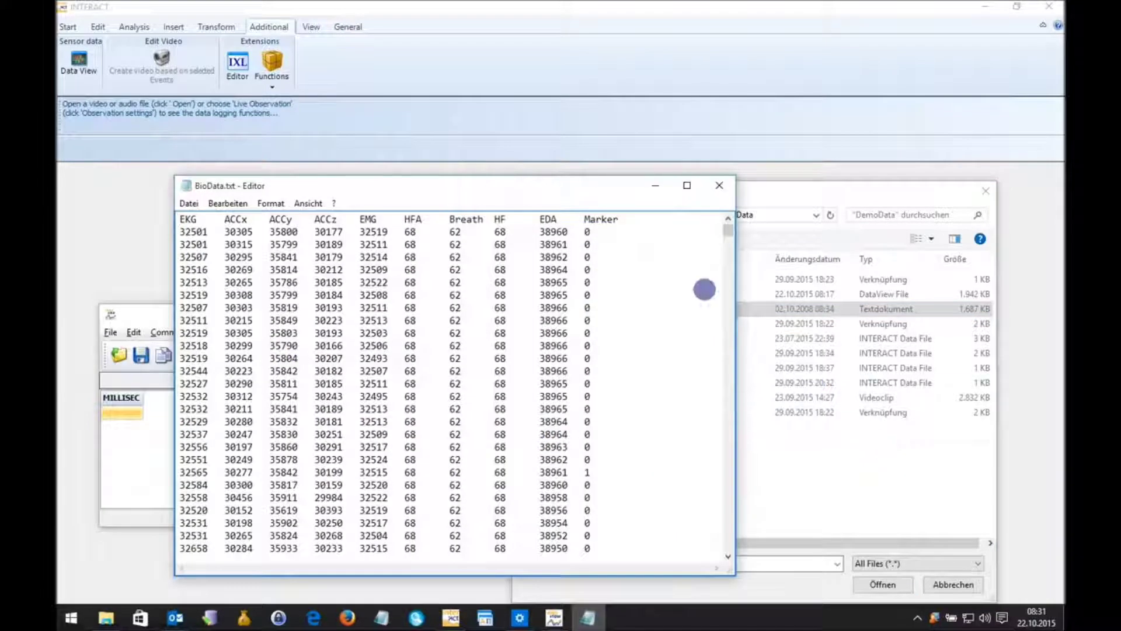
drag(602, 186, 633, 160)
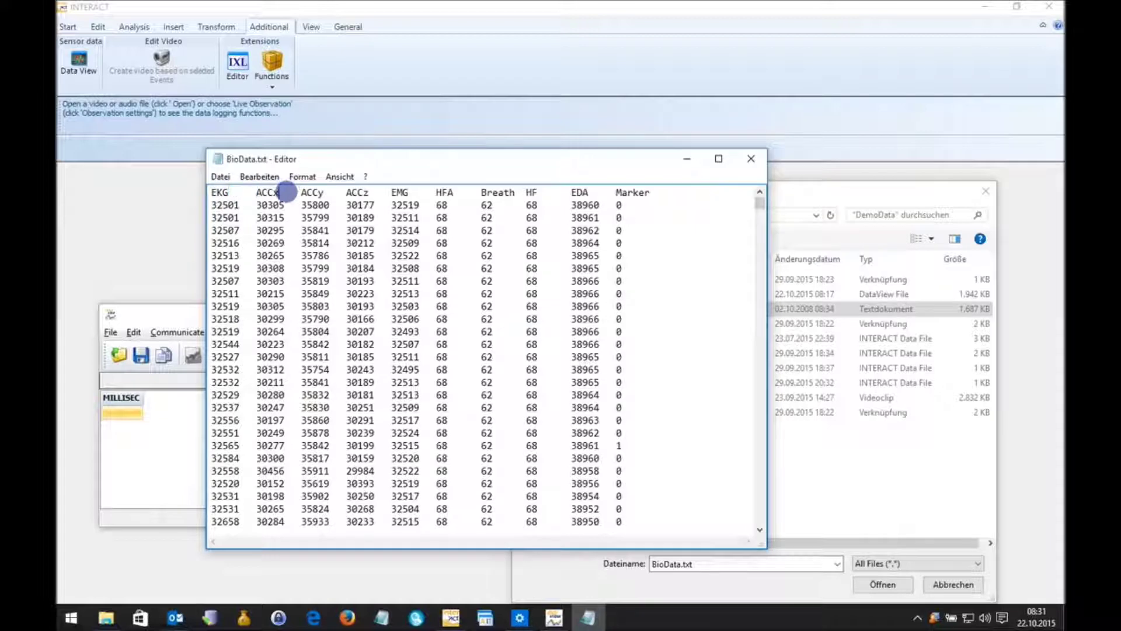
drag(307, 204, 461, 230)
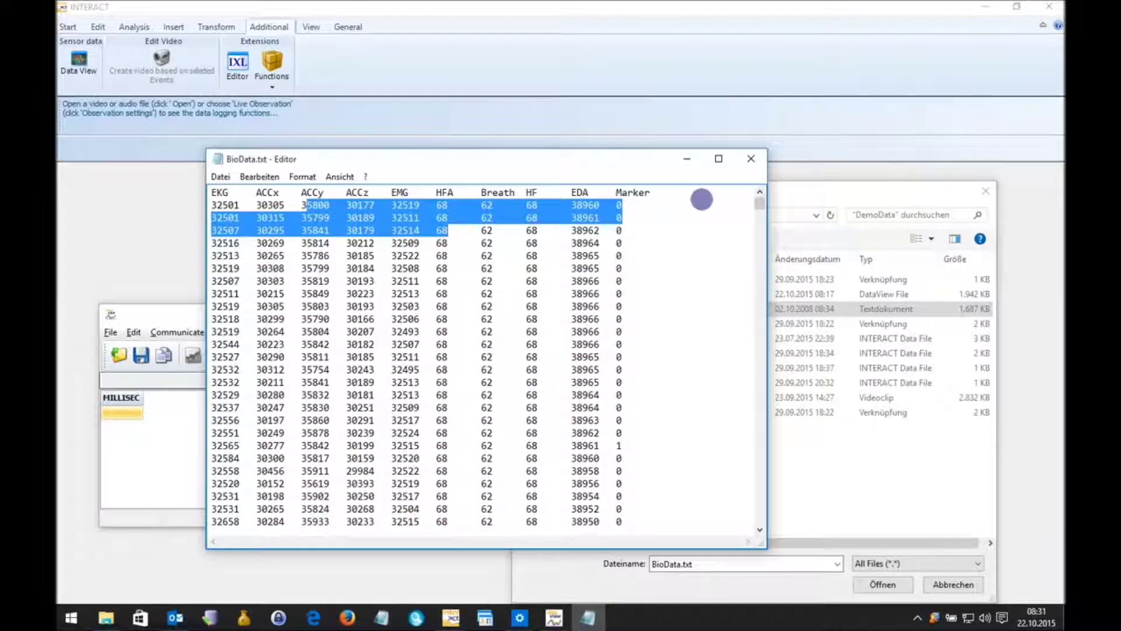
click(750, 158)
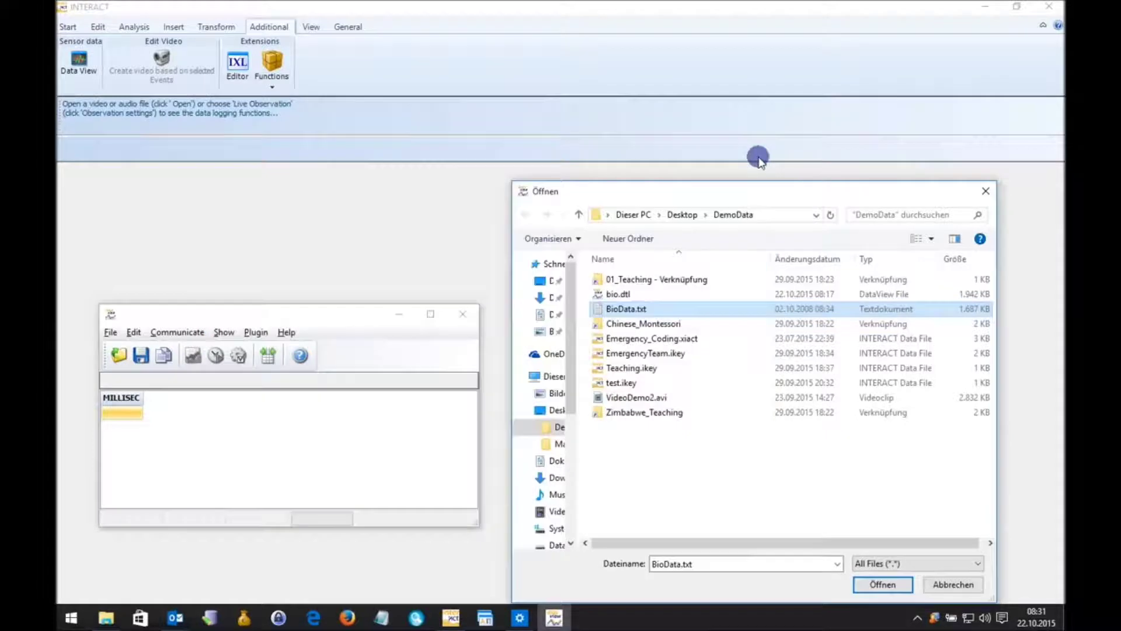
Start importing BioData.txt without a template, from line 1, using the first line as column headers.
double_click(627, 308)
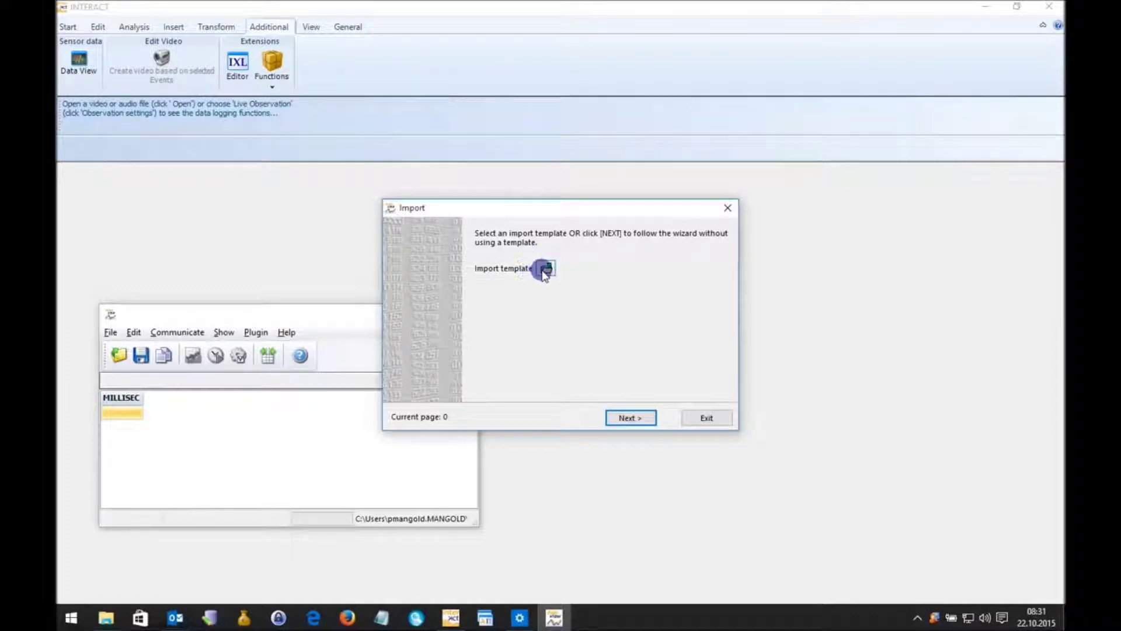
click(630, 418)
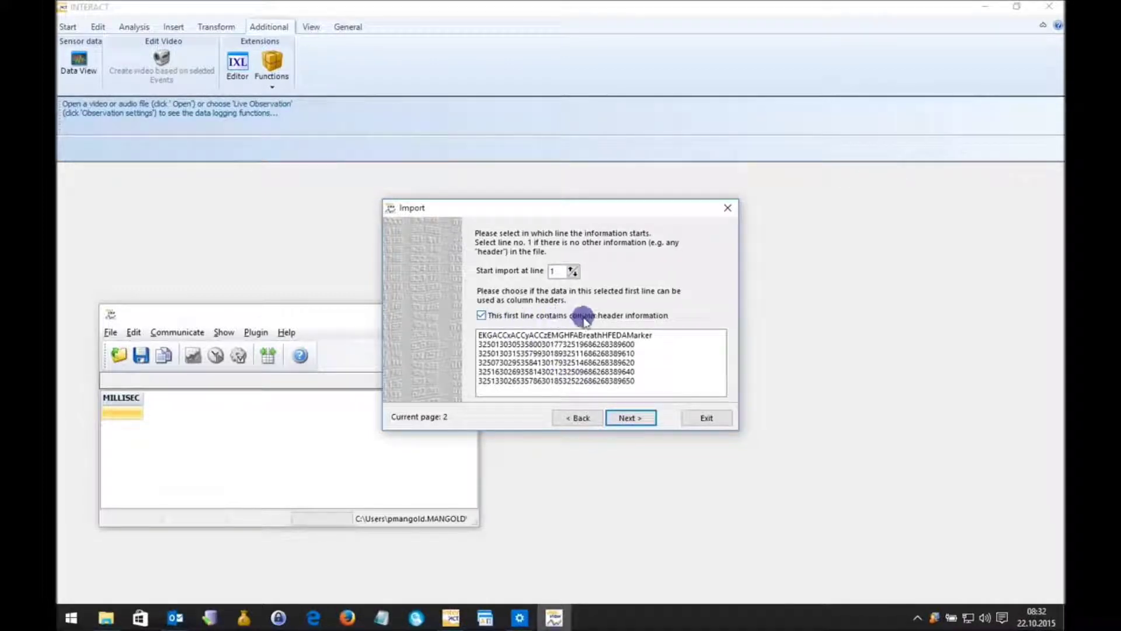
click(493, 335)
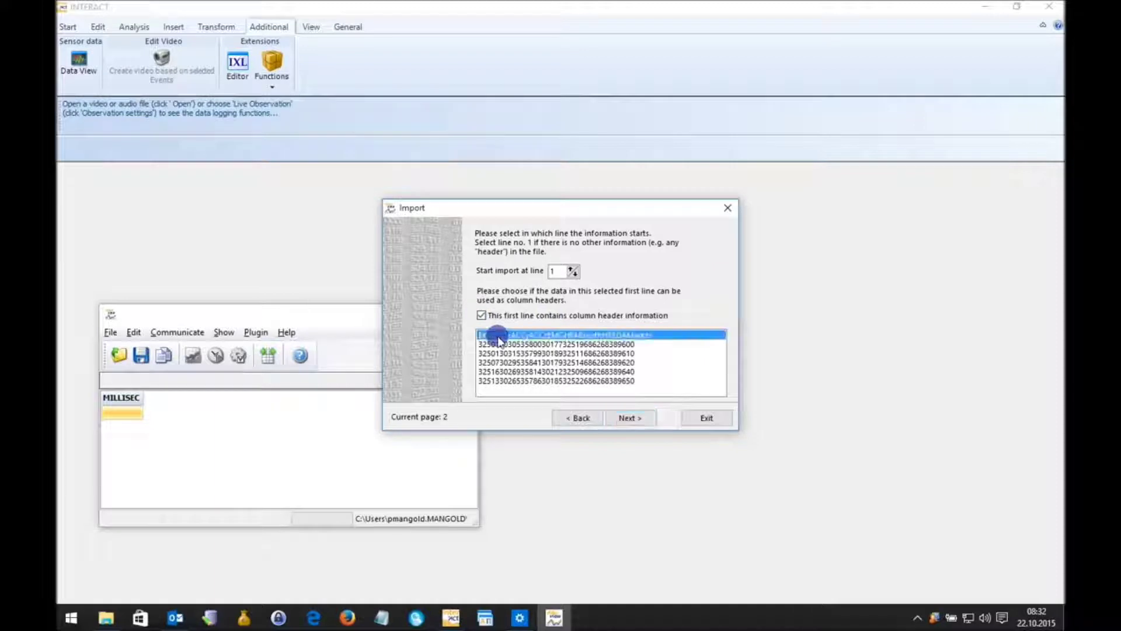
click(633, 417)
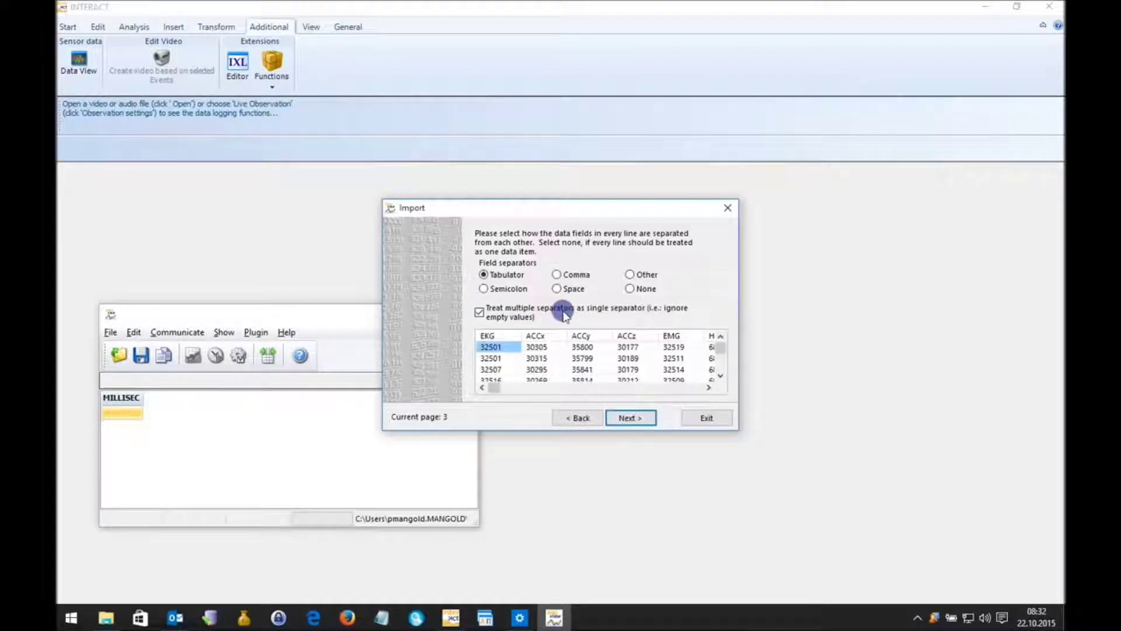
Use Tabulator as the import's field separator and leave the file marked as containing no time information.
click(556, 275)
click(556, 289)
click(505, 289)
click(506, 274)
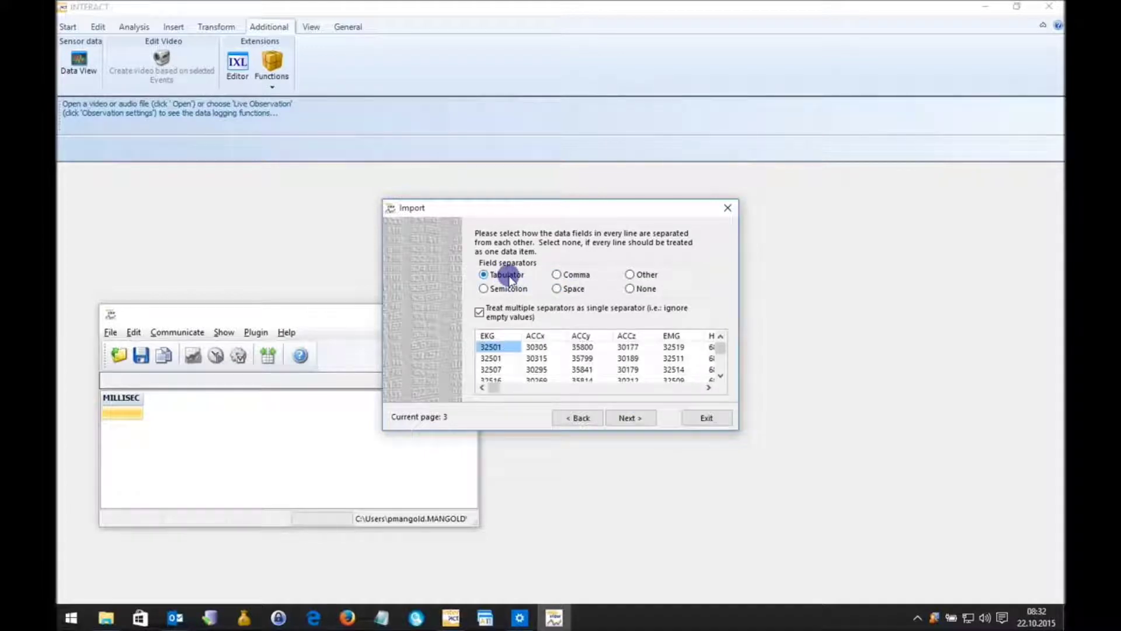
click(630, 418)
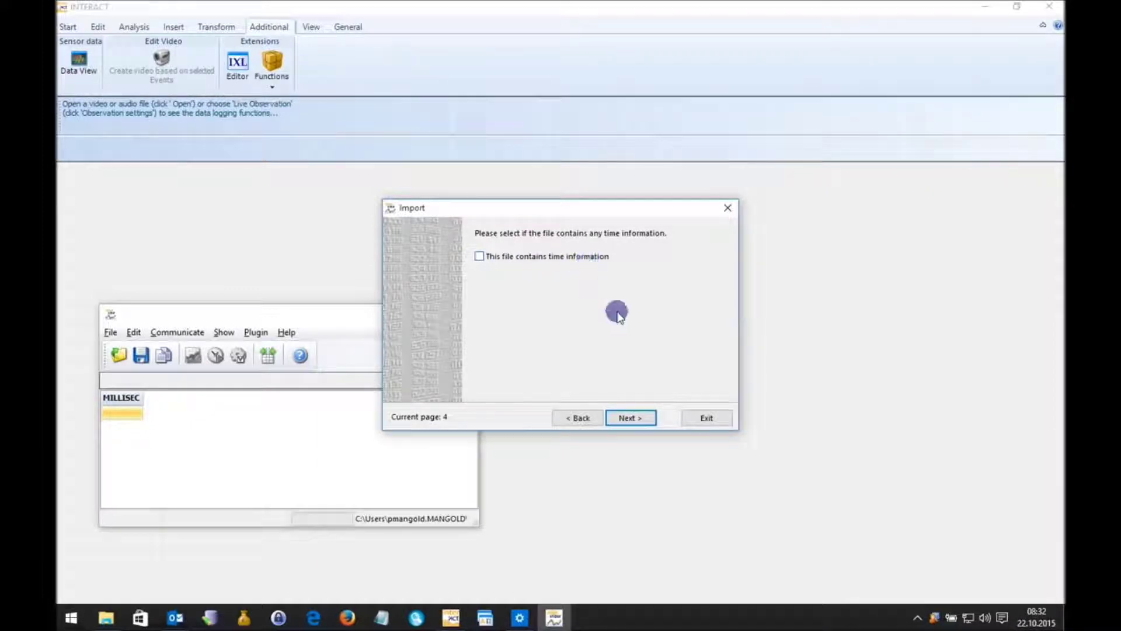
click(634, 418)
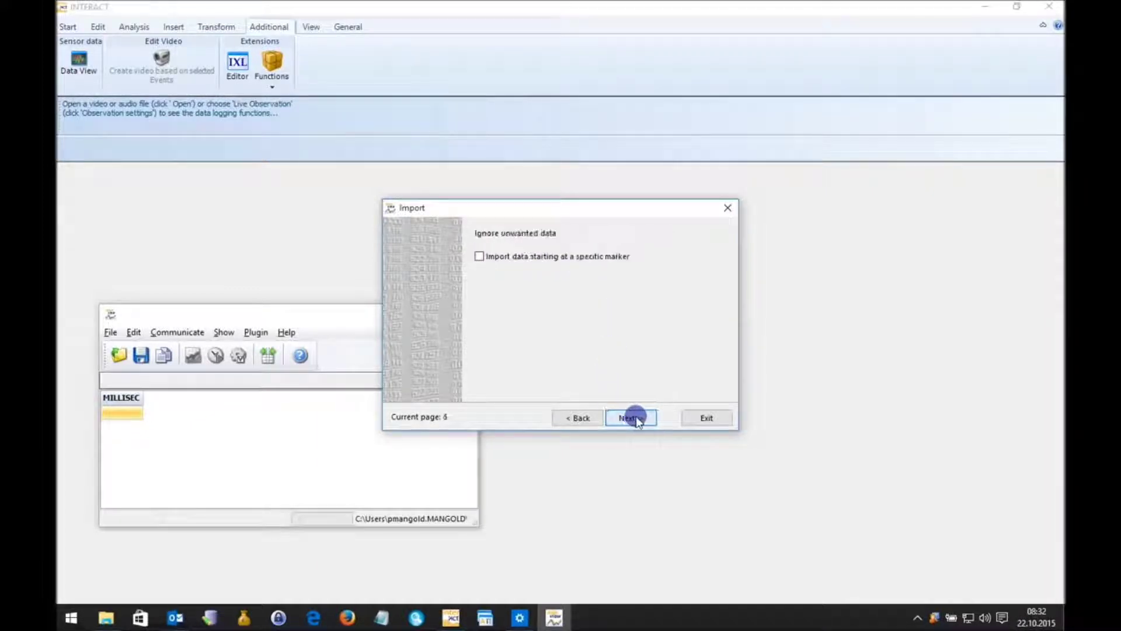
Restrict the import to data starting at marker value 1 in the Marker column.
click(479, 256)
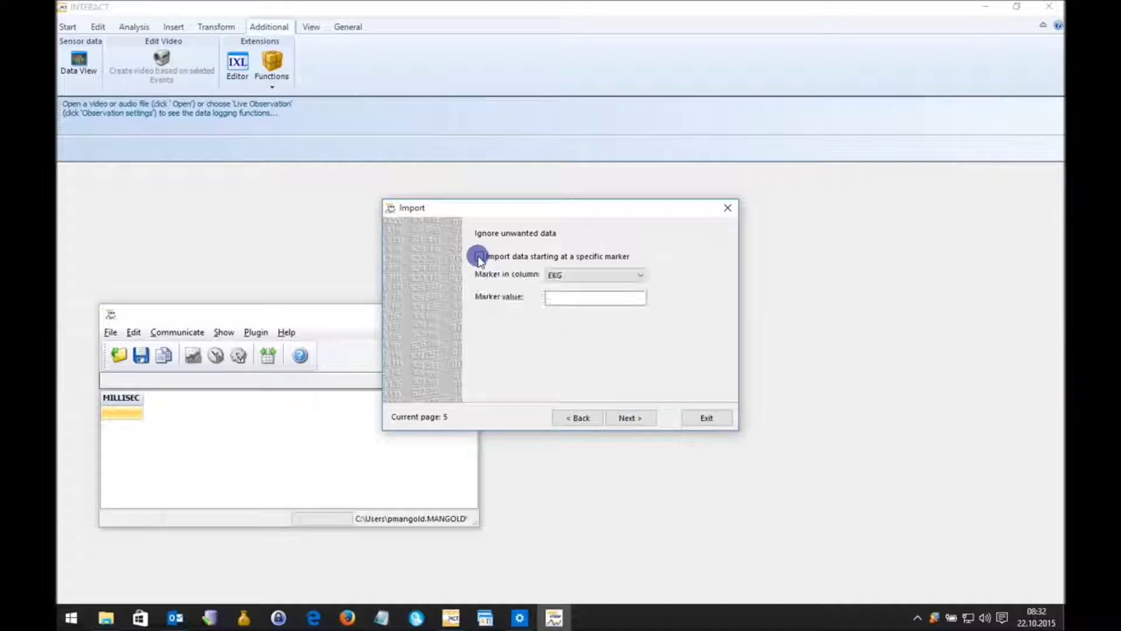
click(639, 275)
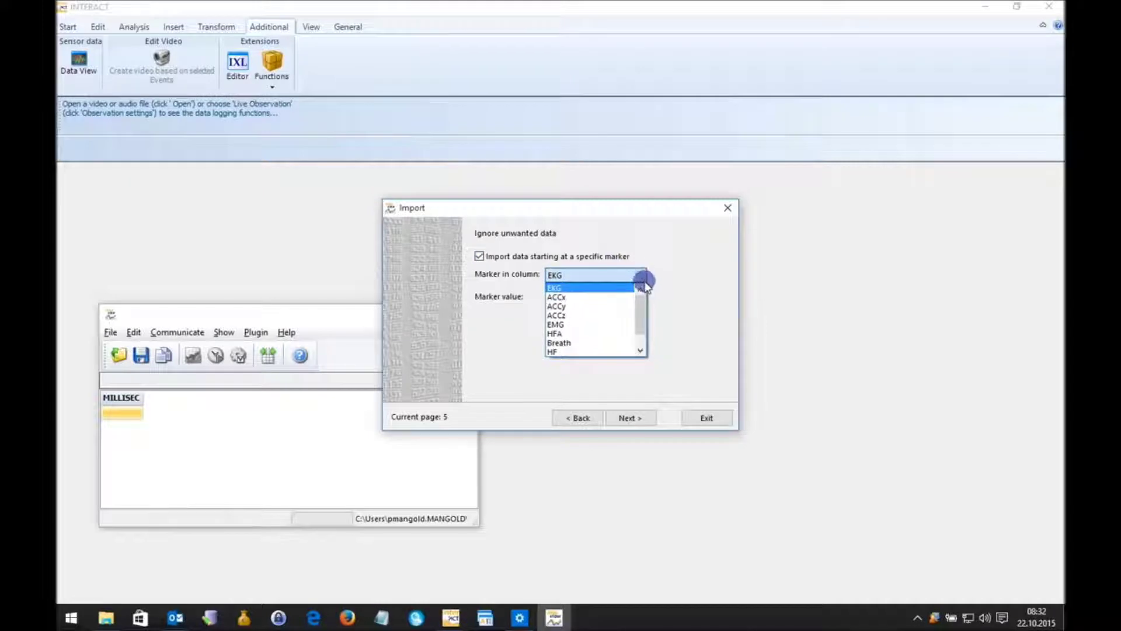
drag(645, 298, 638, 320)
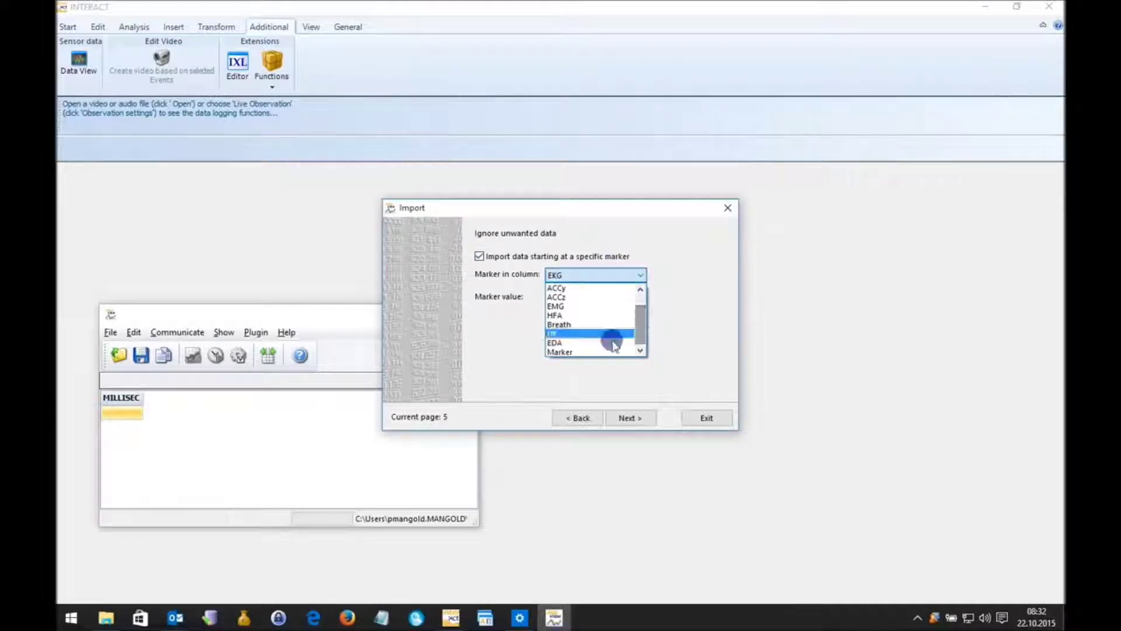
click(569, 351)
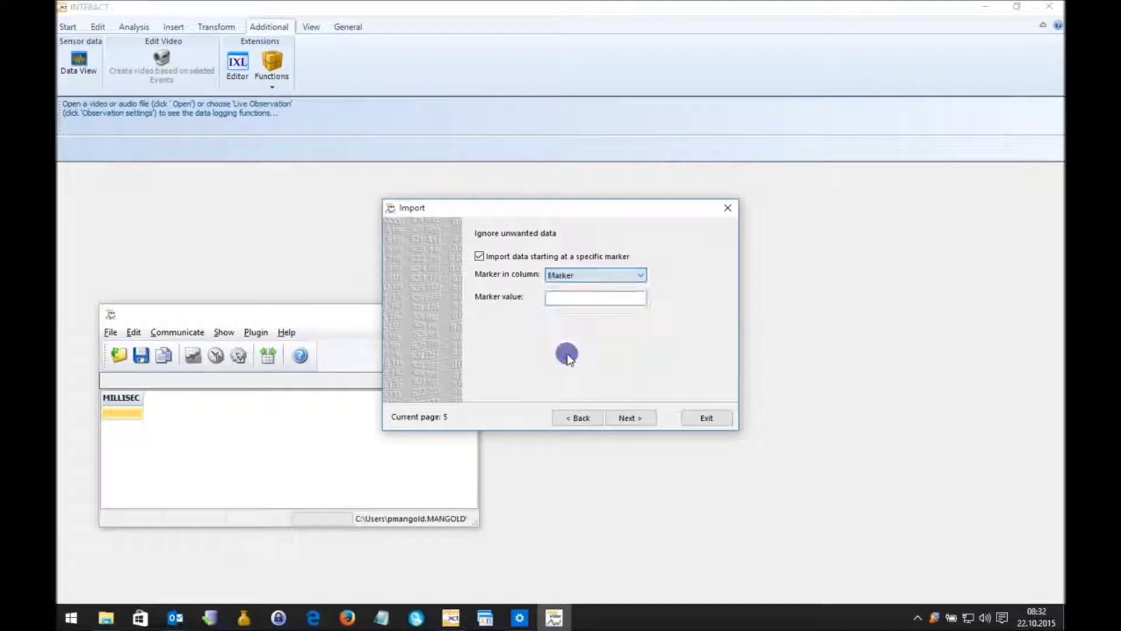
click(569, 298)
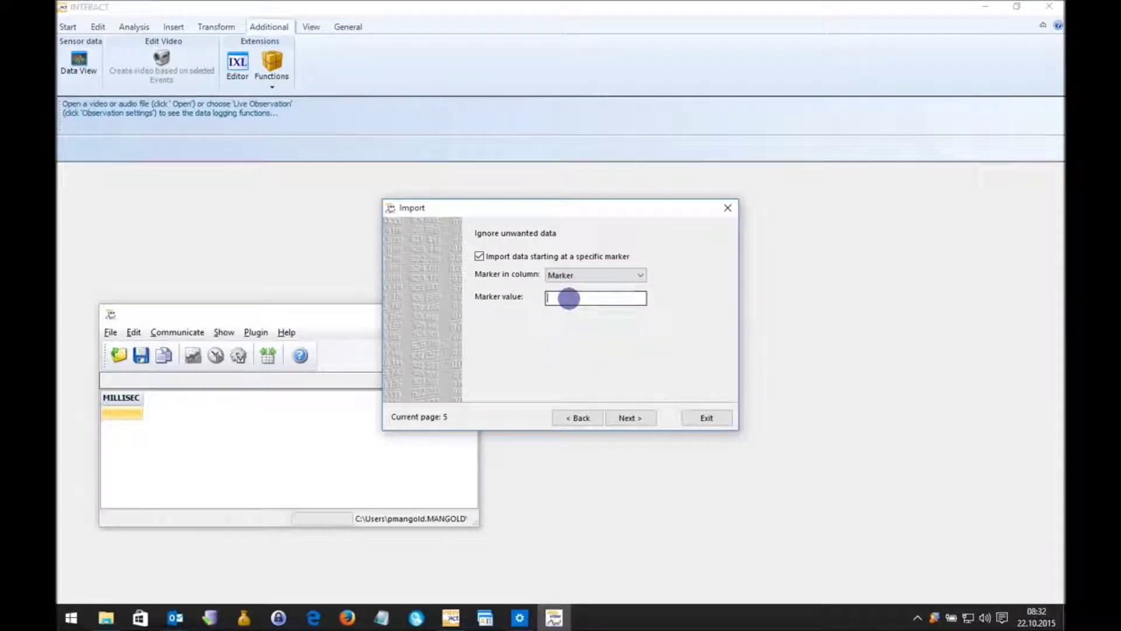
text(1)
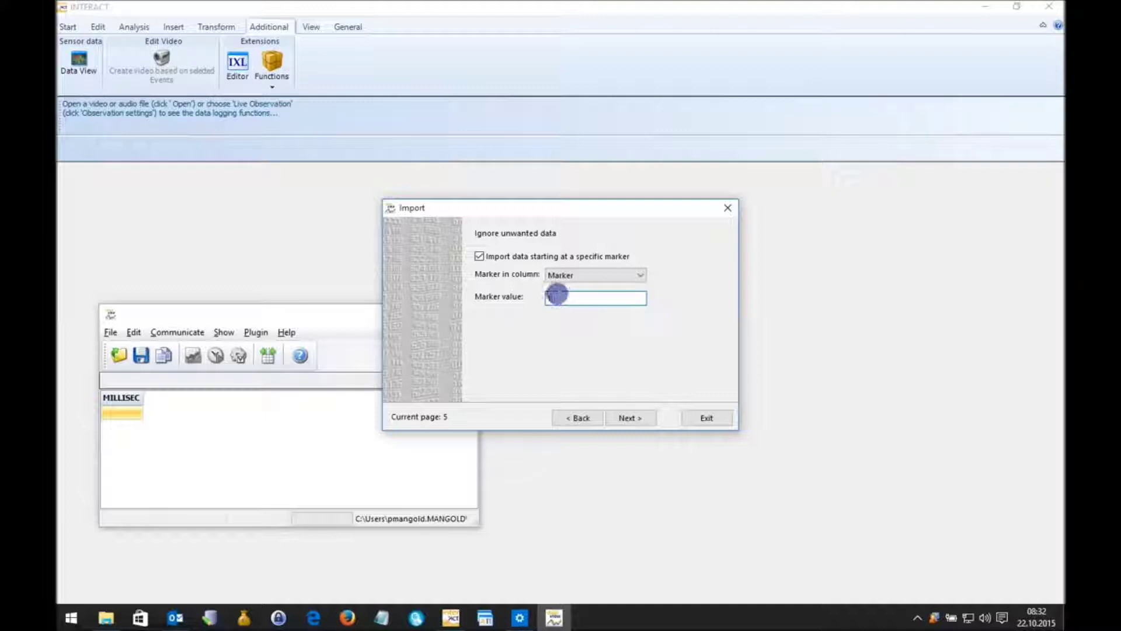
drag(556, 297, 533, 297)
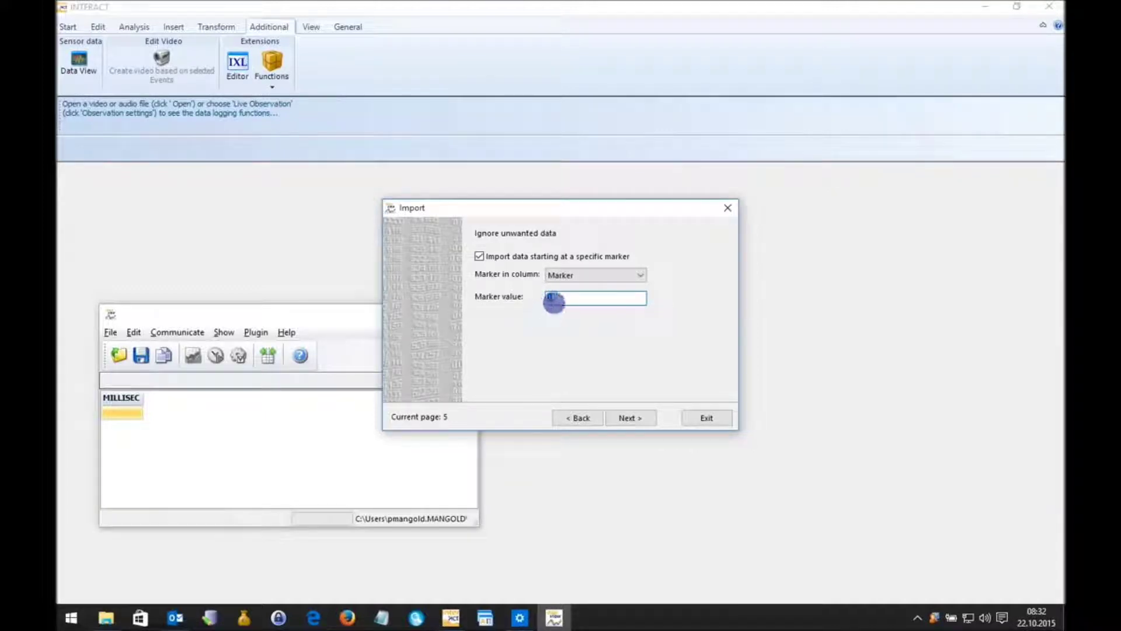
click(631, 418)
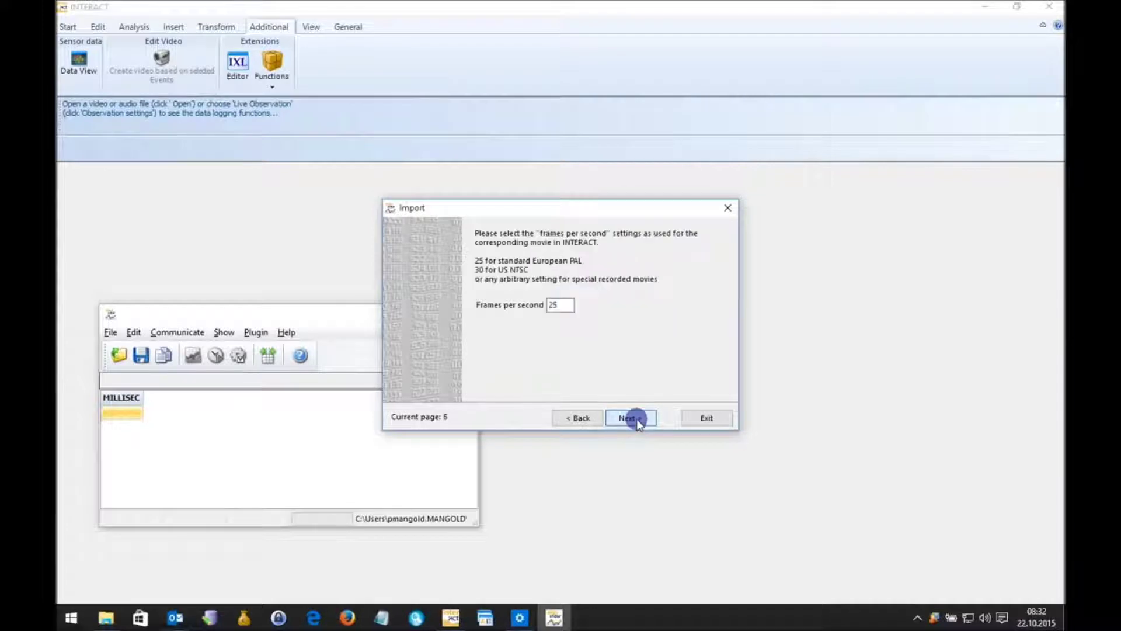
Accept 25 frames per second as the frame rate of the corresponding movie.
double_click(560, 304)
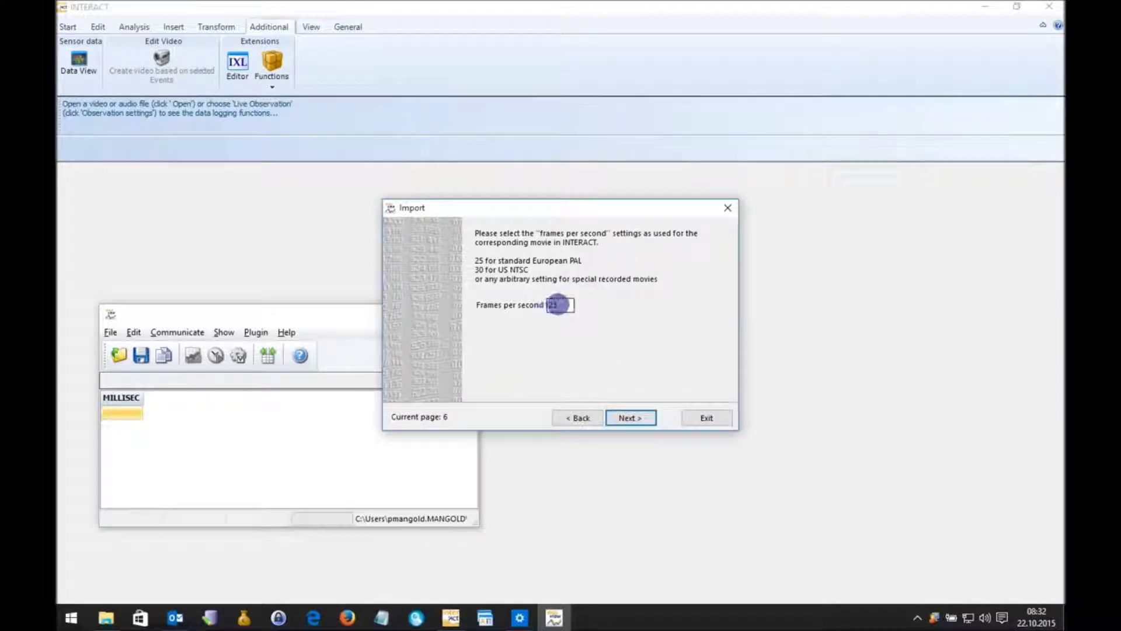
click(639, 419)
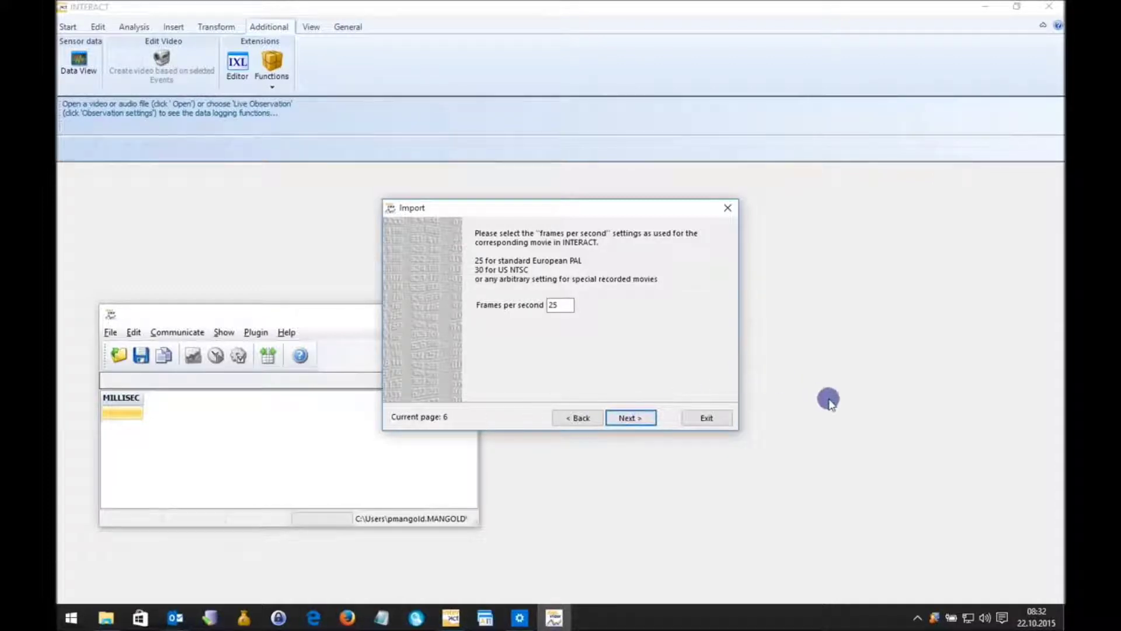
double_click(562, 305)
drag(563, 305, 538, 305)
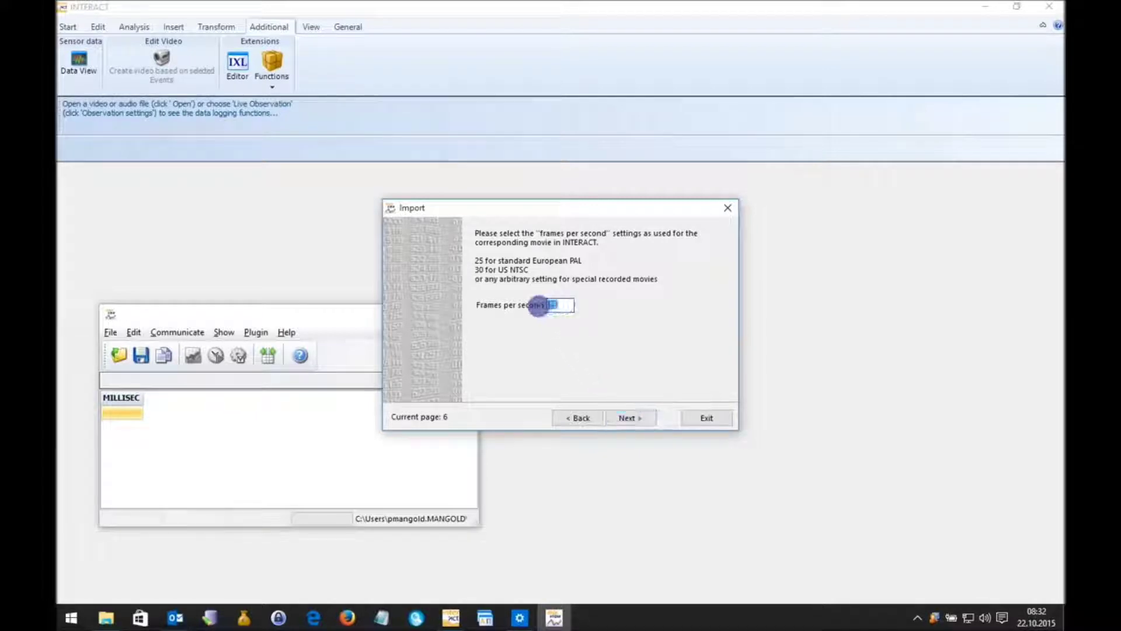
click(630, 418)
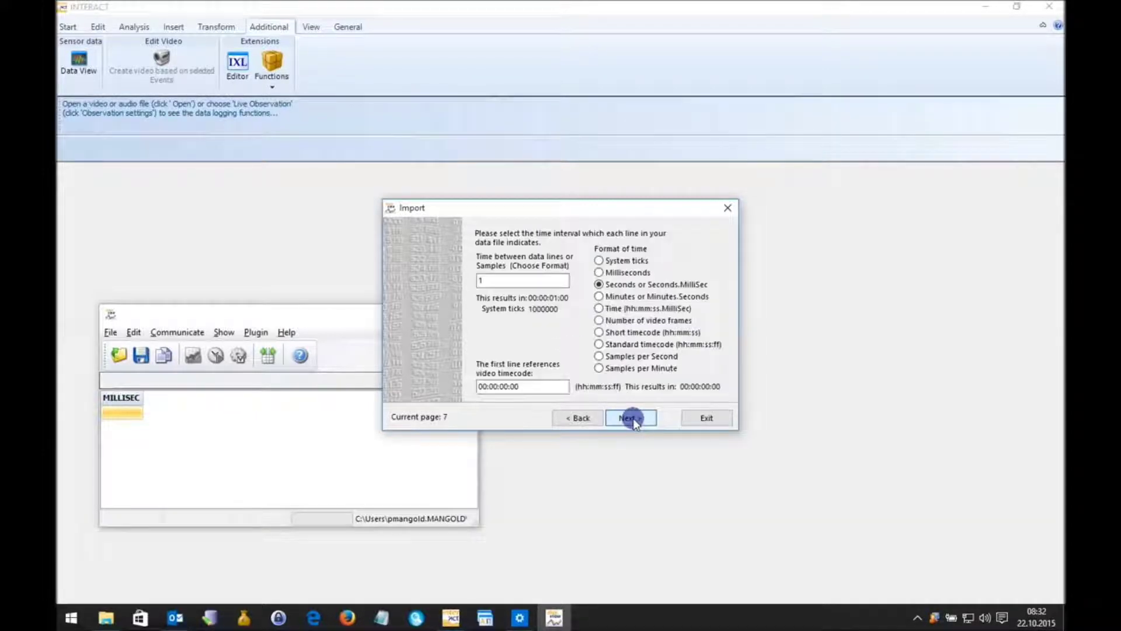
click(600, 377)
click(630, 273)
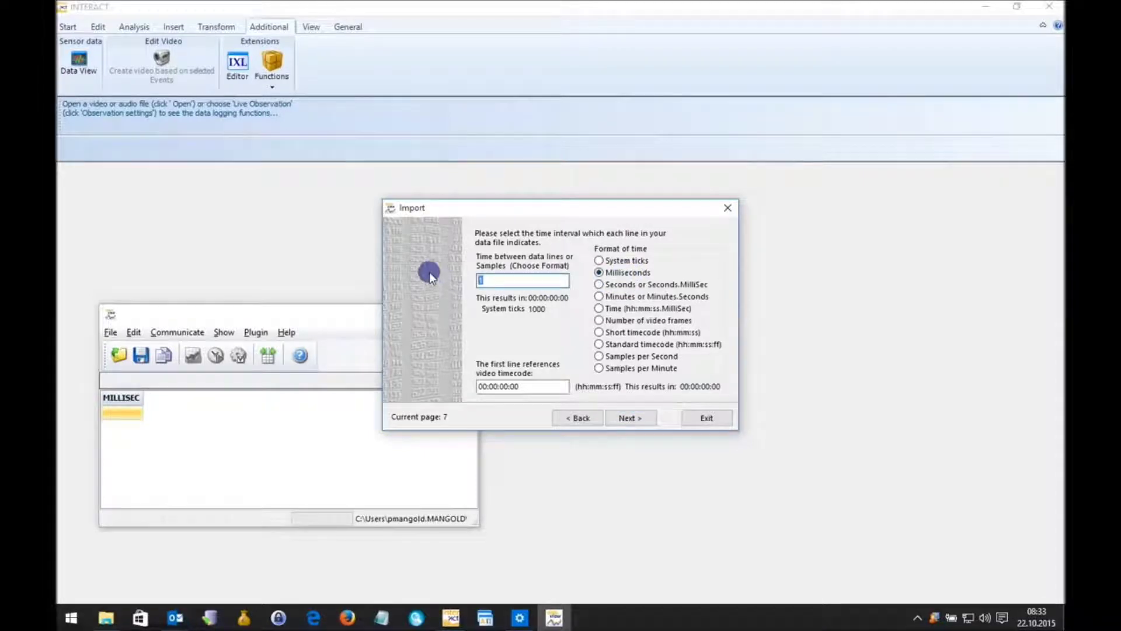
text(100)
key(BackSpace)
key(BackSpace)
key(BackSpace)
Set the time interval of the data lines to 25 samples per second, with the first line at timecode 00:00:00:00.
click(633, 356)
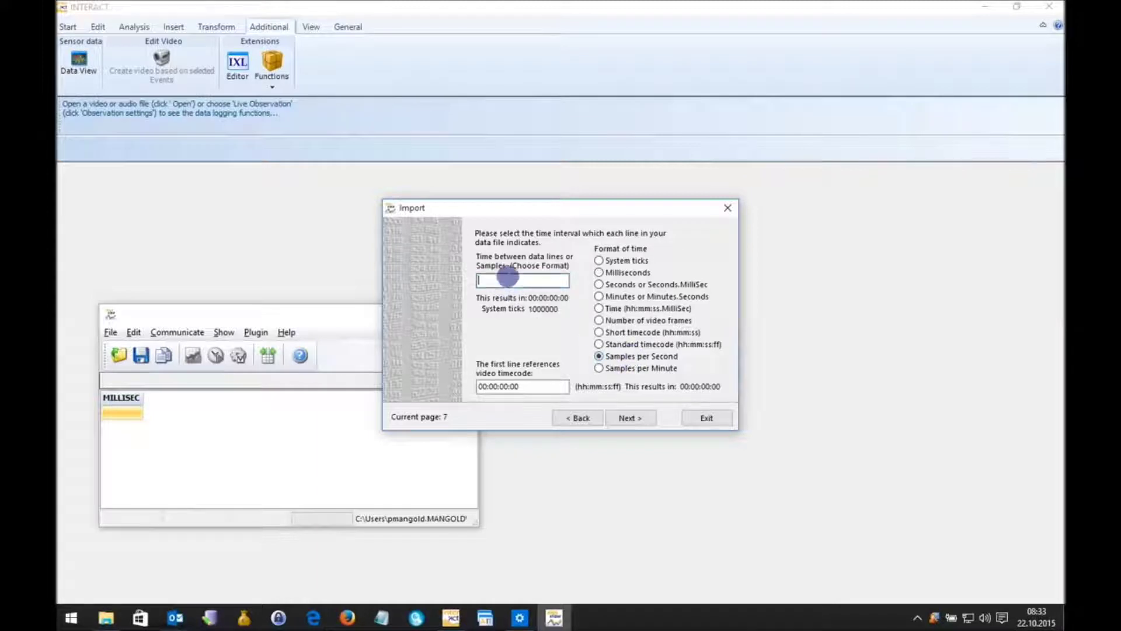
click(492, 279)
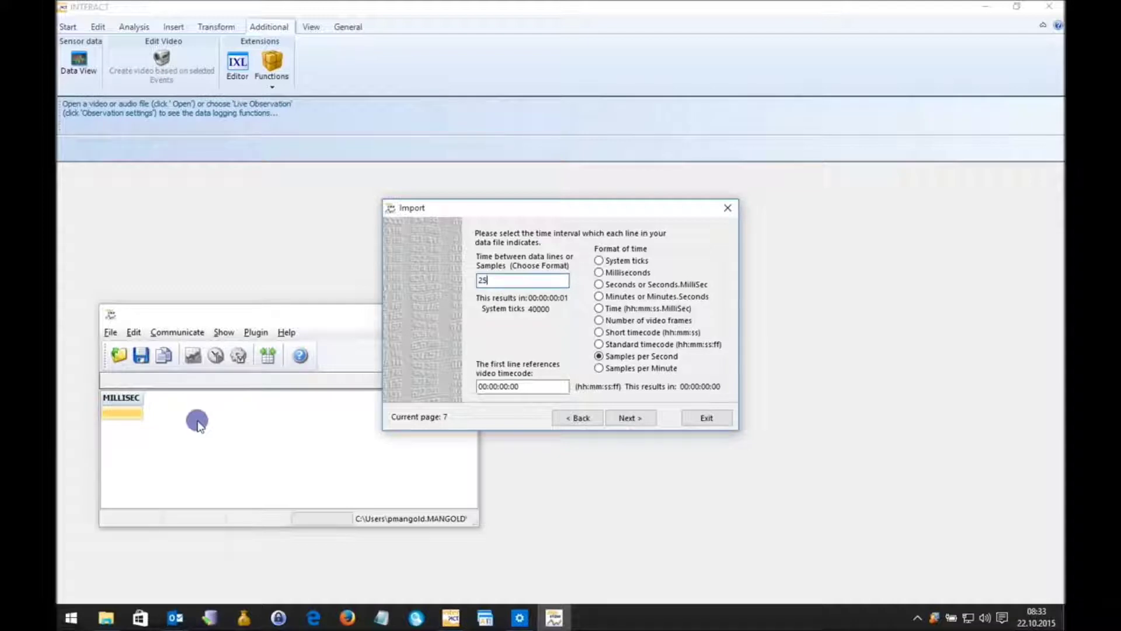
click(631, 418)
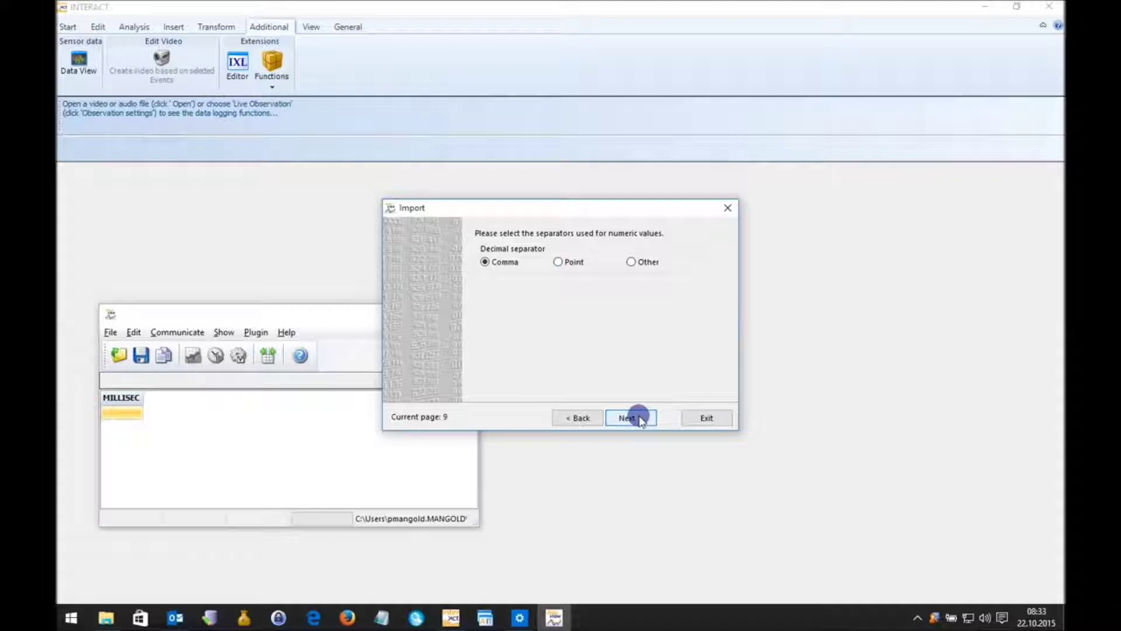
Set the decimal separator to Point and proceed to the final page of the import wizard.
click(557, 262)
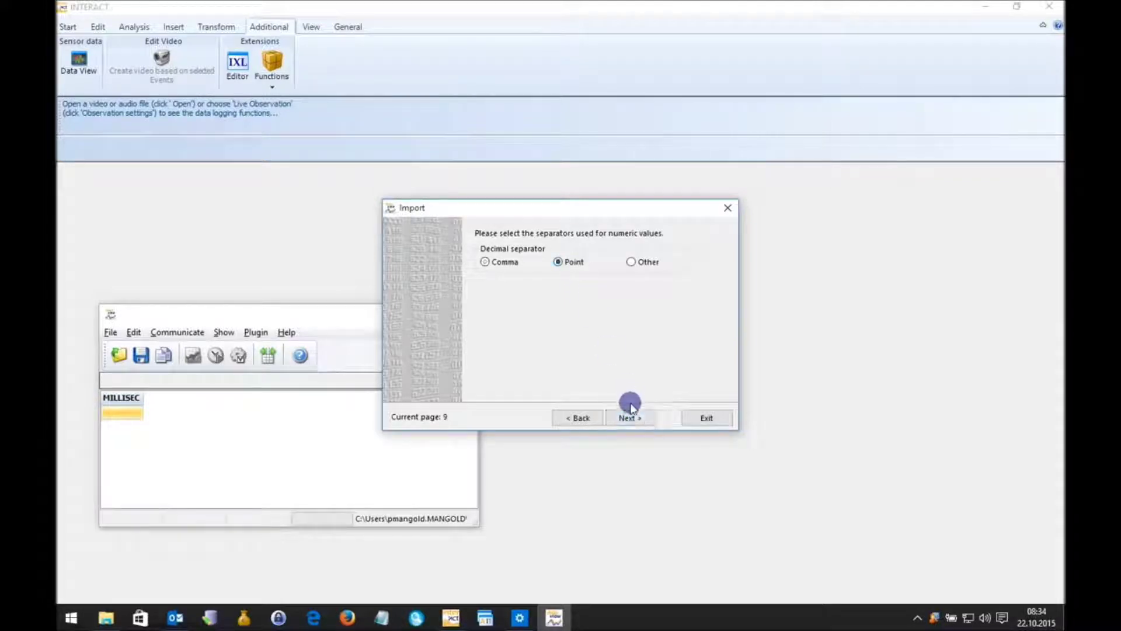
click(629, 417)
click(631, 417)
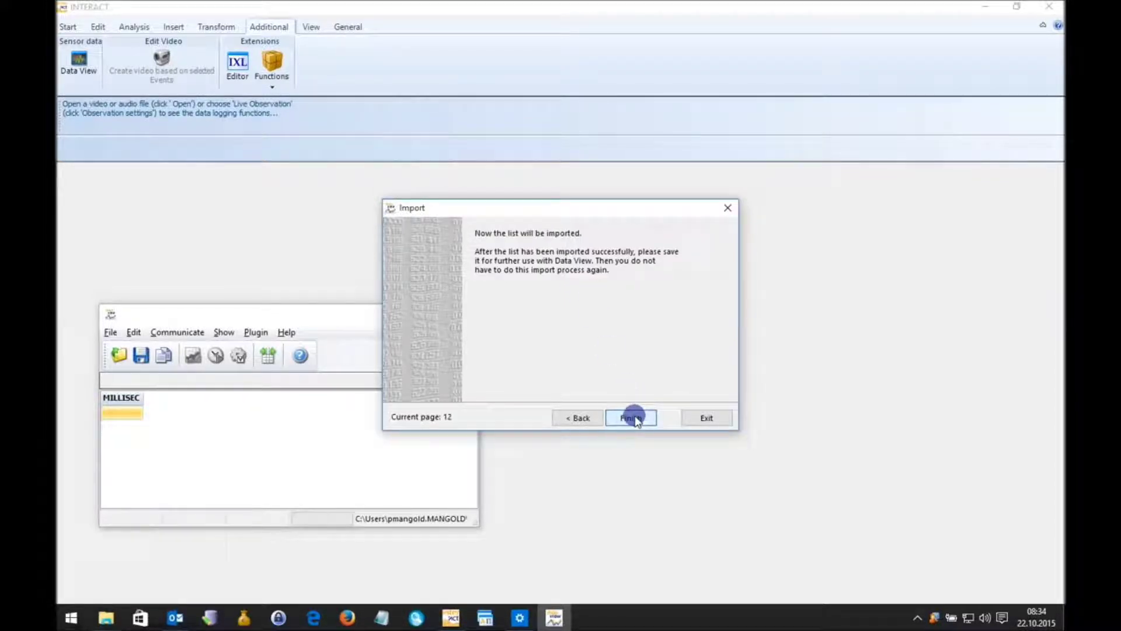
Finish importing the list and move the Project settings dialog clear of the data table.
click(635, 418)
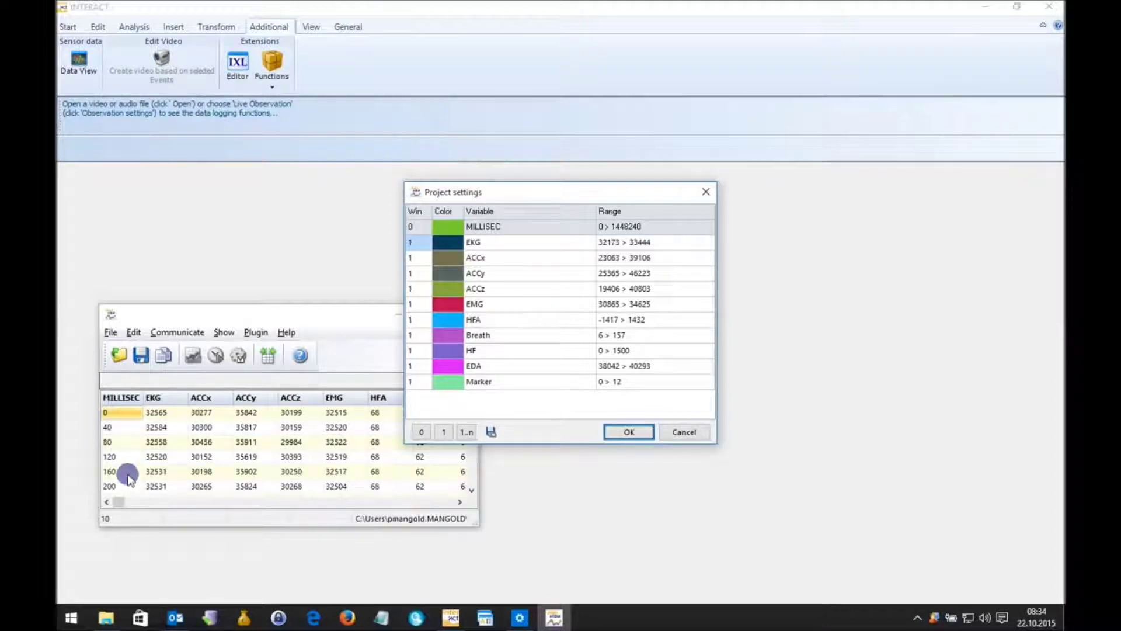
drag(484, 193, 568, 205)
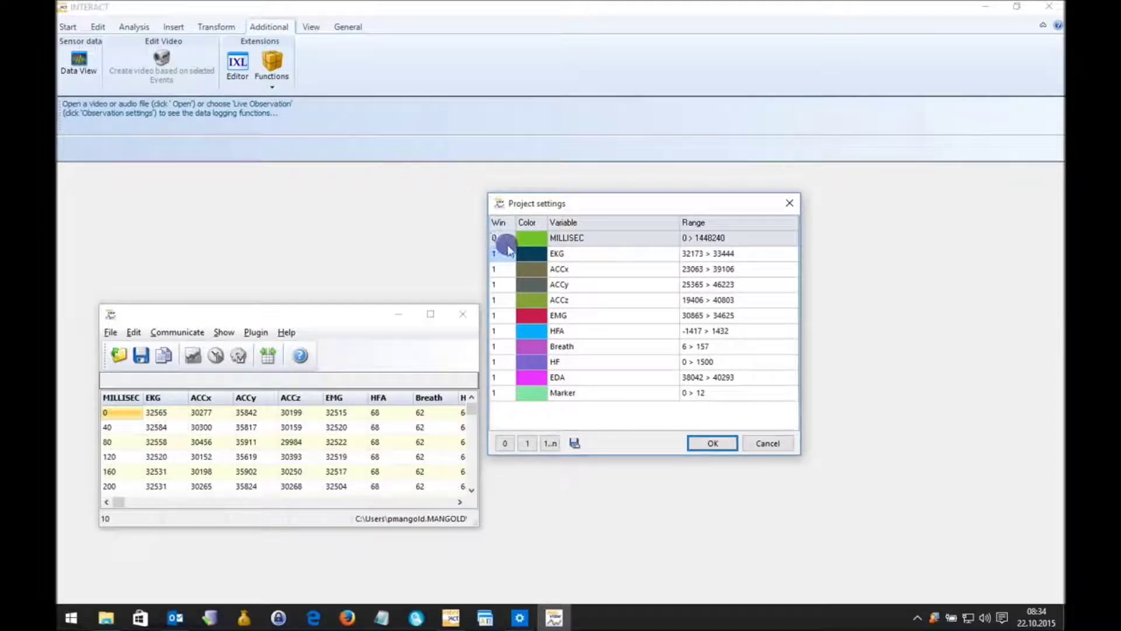
click(555, 257)
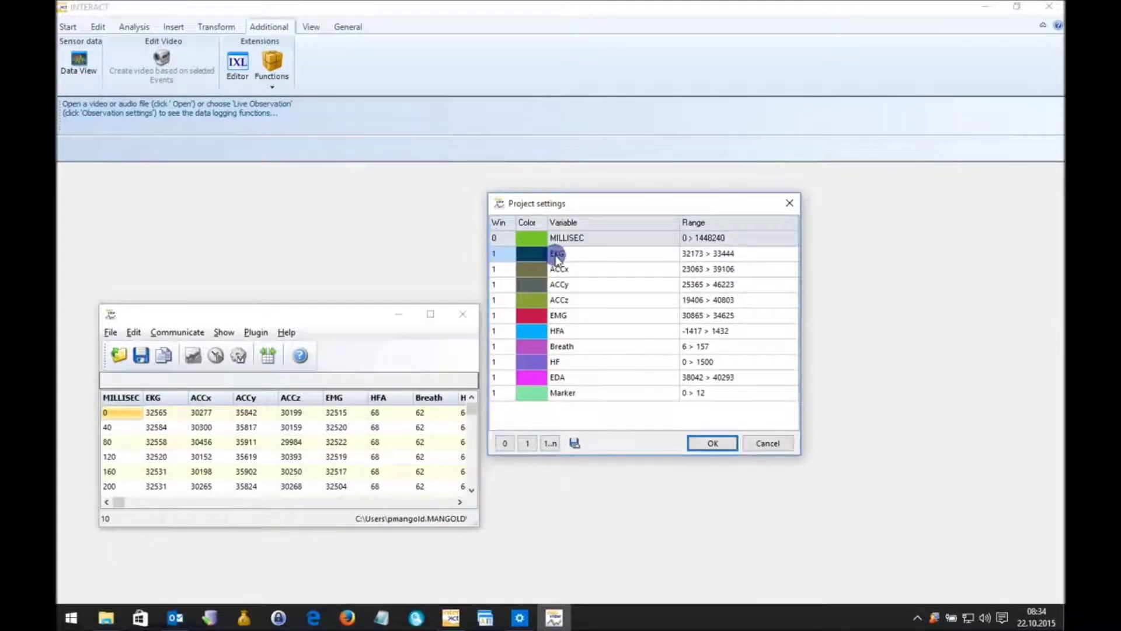
click(688, 257)
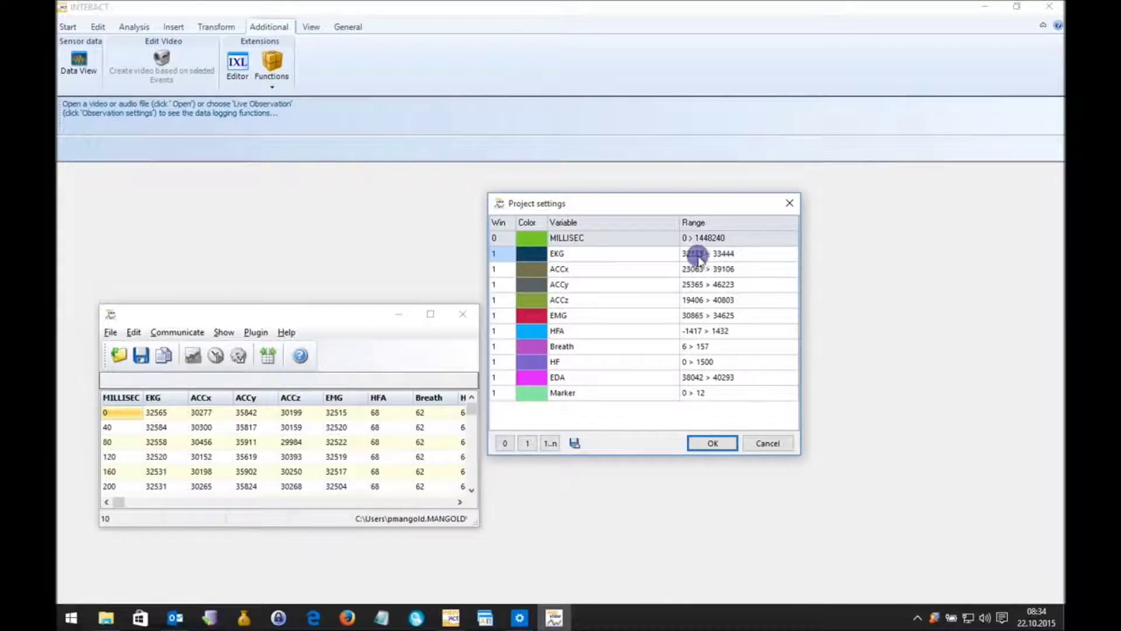
click(715, 256)
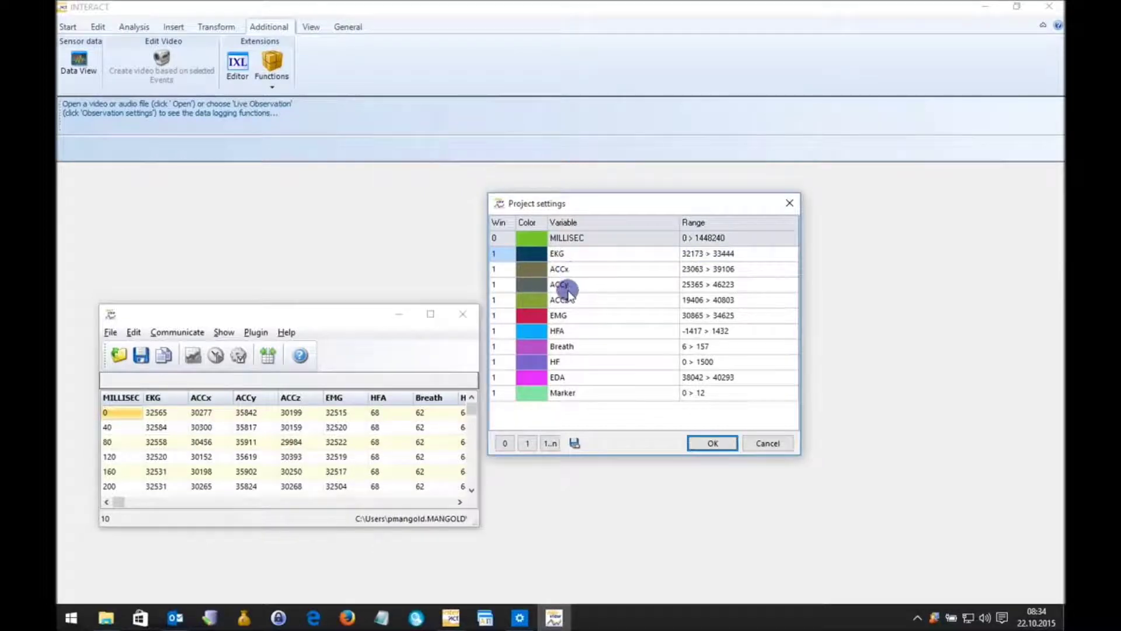
Assign ACCx, ACCy and ACCz to chart window 2 and EMG to window 3.
click(512, 271)
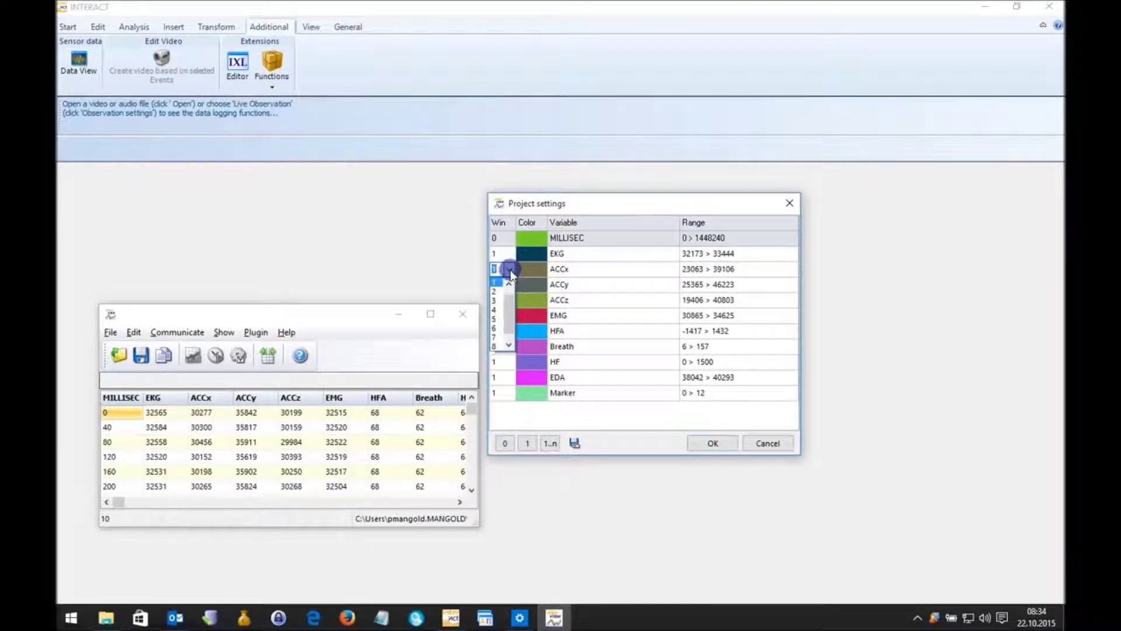
click(510, 286)
click(510, 285)
click(507, 297)
click(510, 300)
click(510, 300)
click(499, 315)
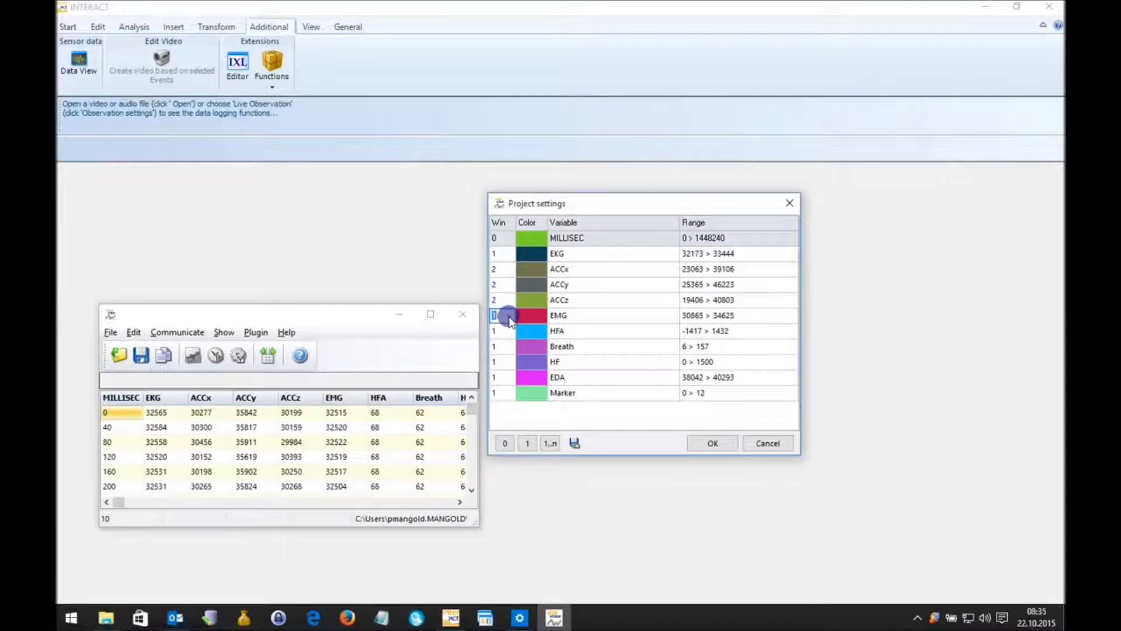
click(509, 320)
click(502, 335)
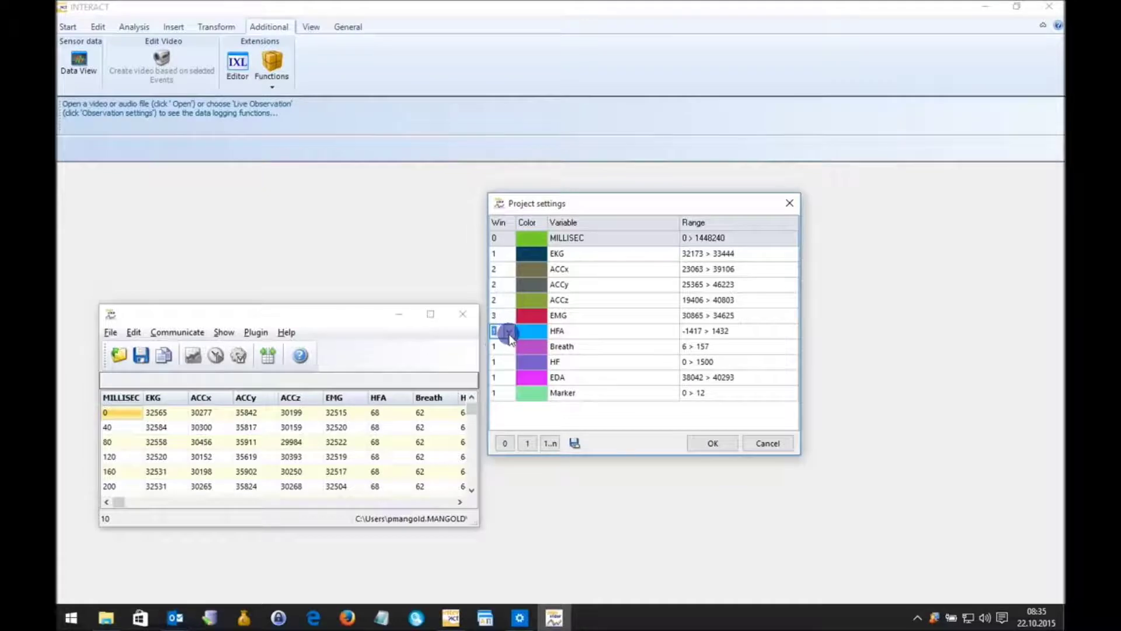
Set the window number of HFA, Breath and HF to 0.
click(509, 331)
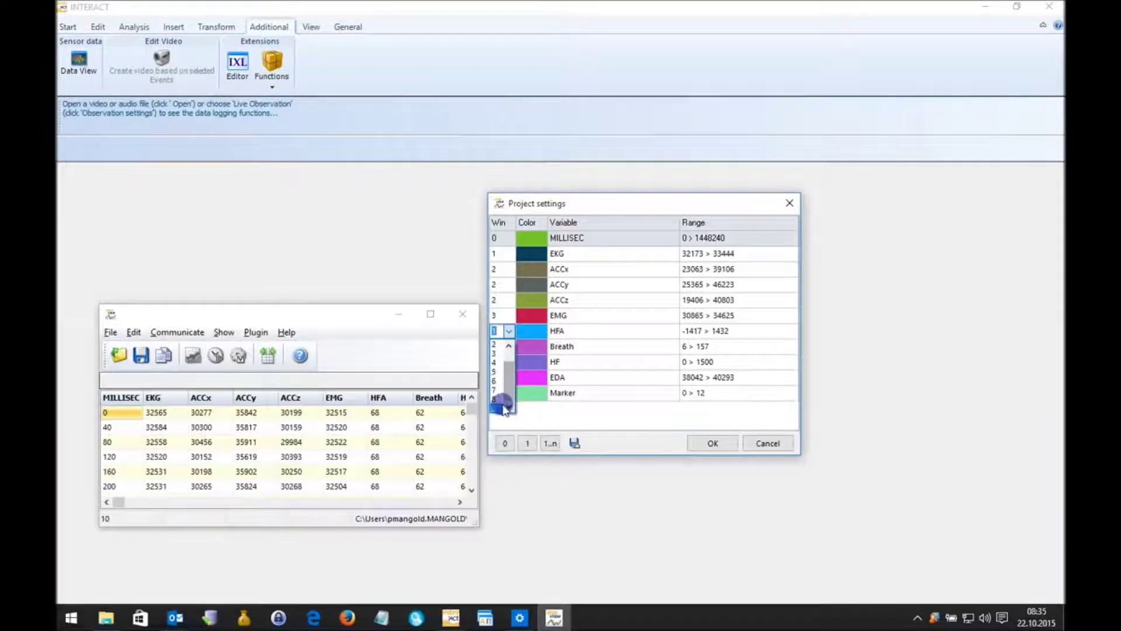
scroll(496, 350, up, 1)
click(497, 348)
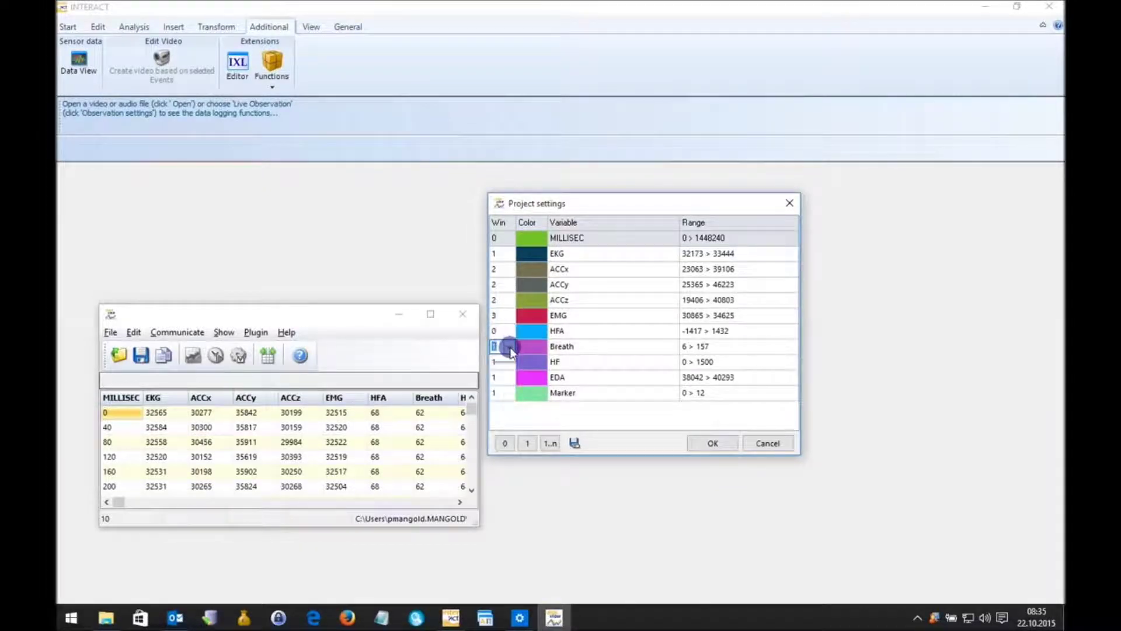
click(510, 346)
click(501, 363)
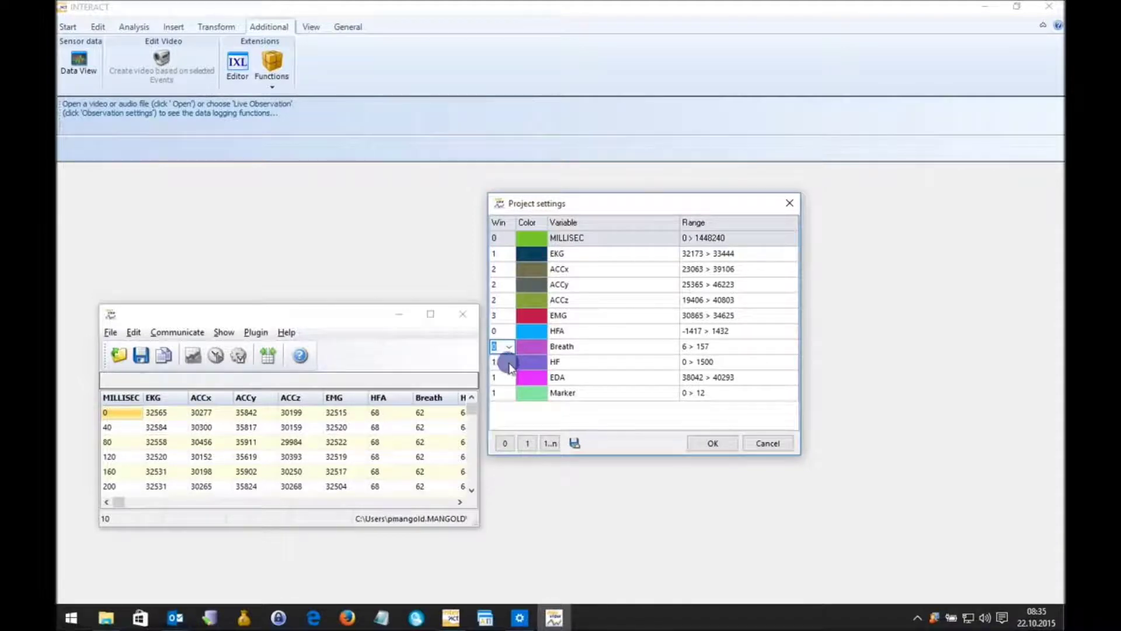
click(509, 363)
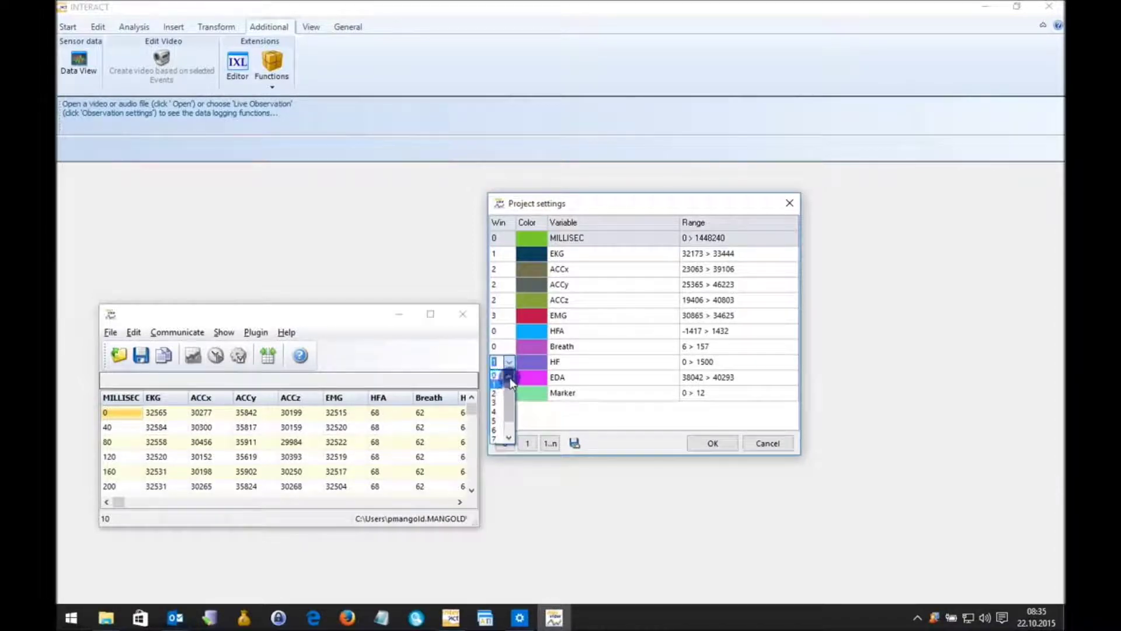
click(500, 377)
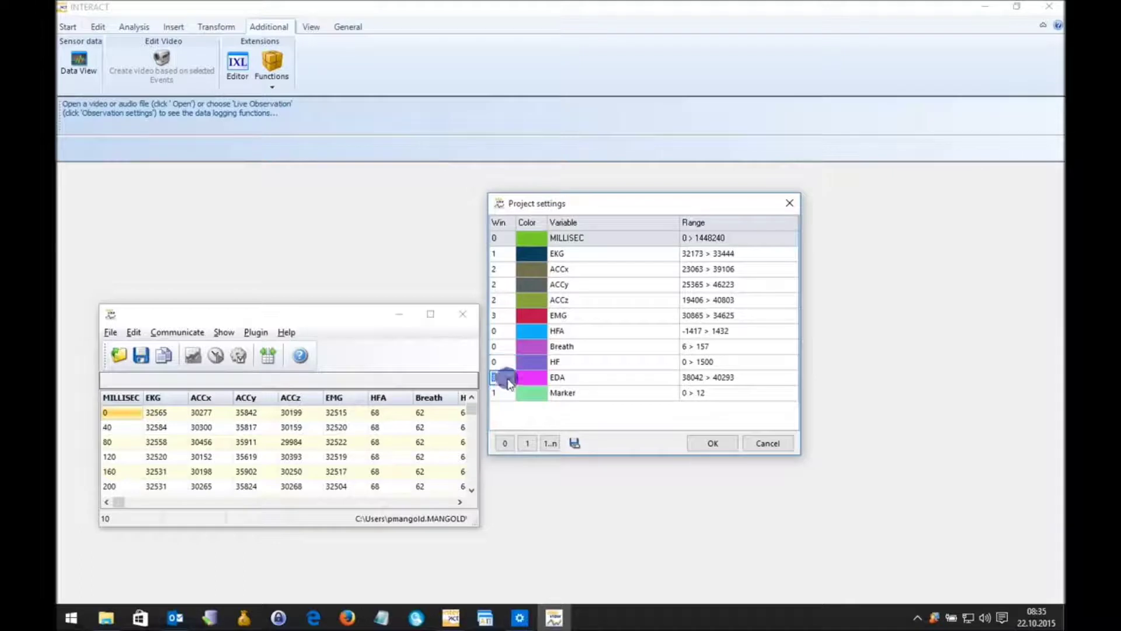
Assign EDA to window 4 and Marker to window 0, and accept the project settings.
click(507, 378)
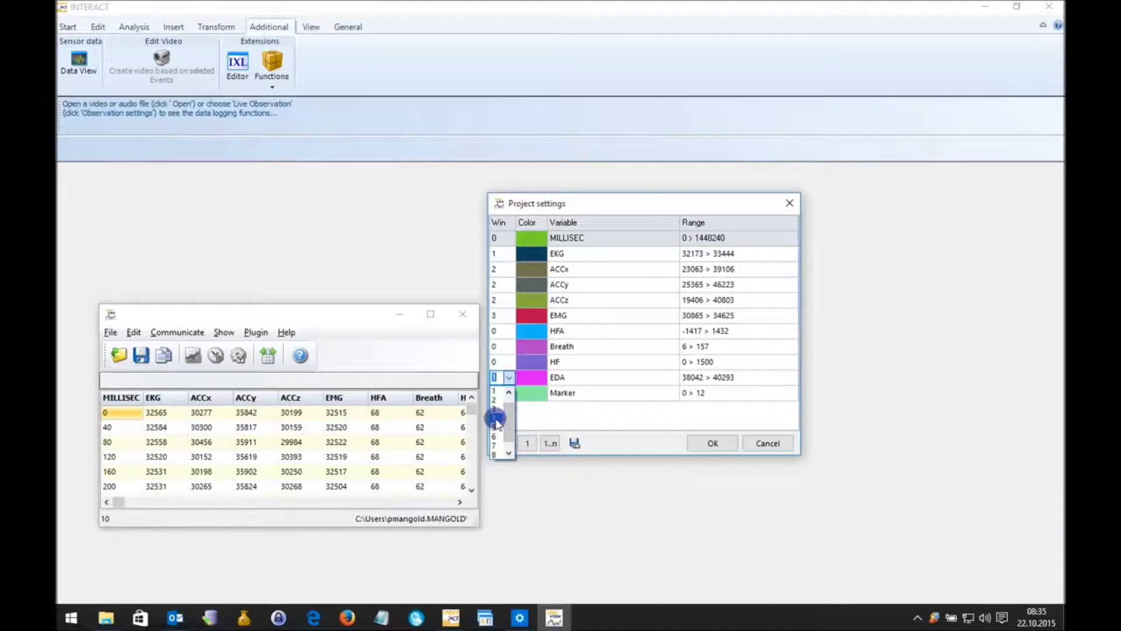
click(496, 422)
click(504, 392)
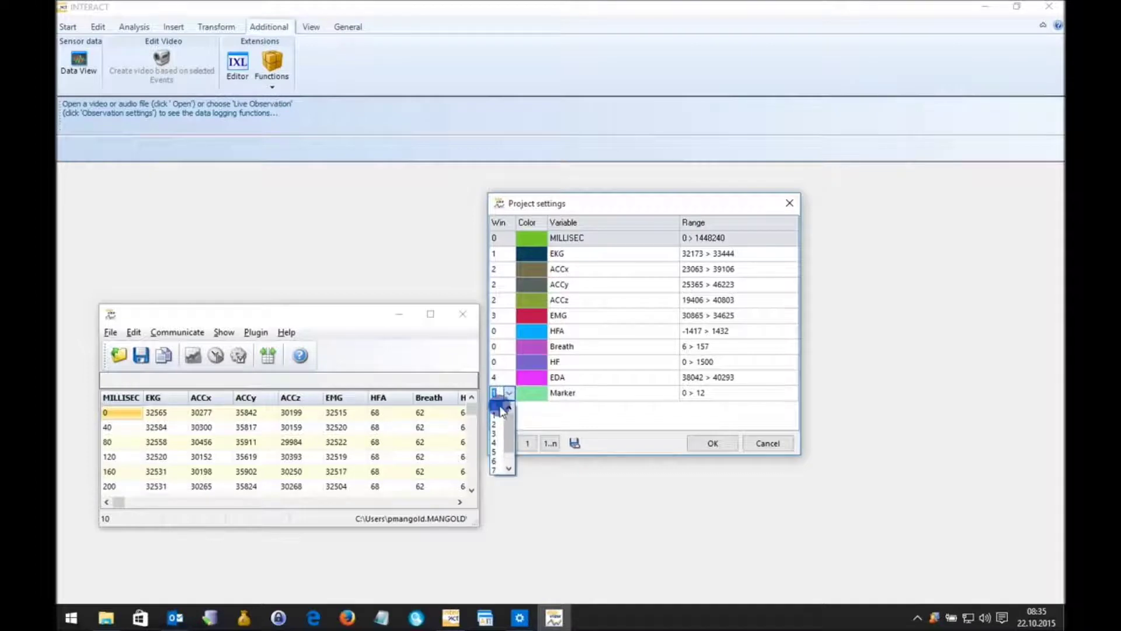
click(500, 415)
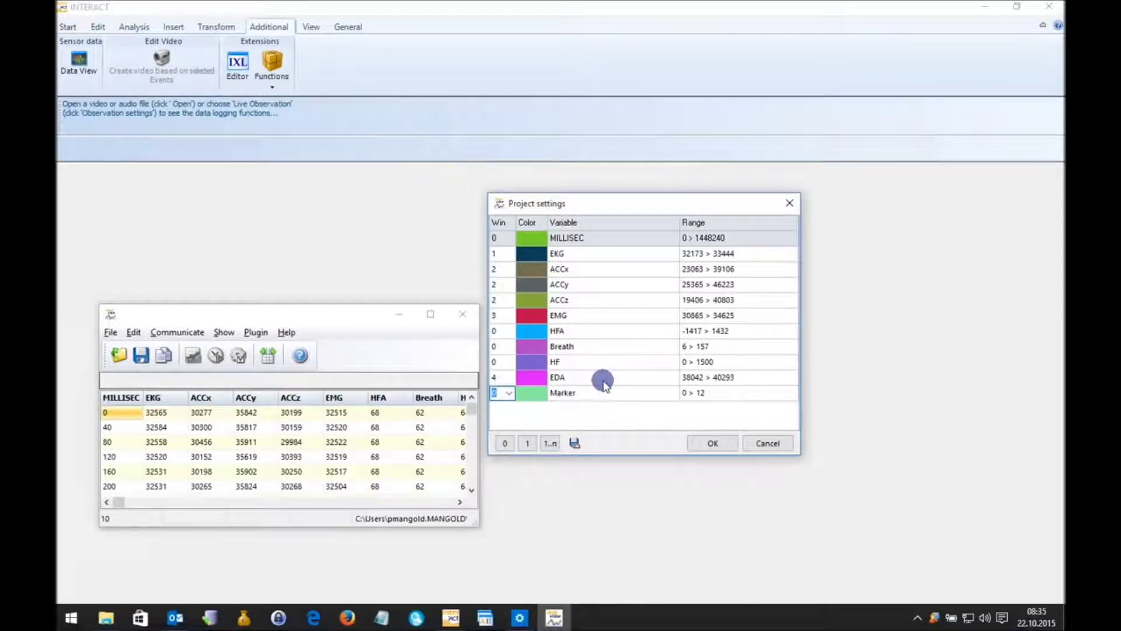
click(710, 444)
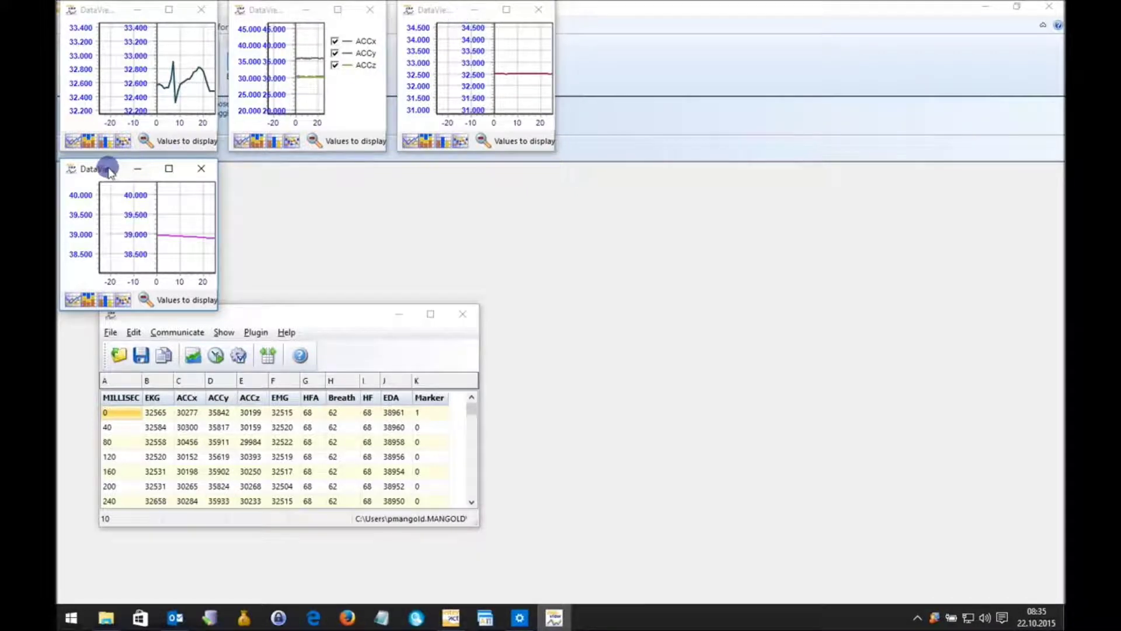
Try to move and widen the EDA chart window and relocate the EMG chart window.
drag(102, 174, 420, 171)
drag(536, 229, 664, 268)
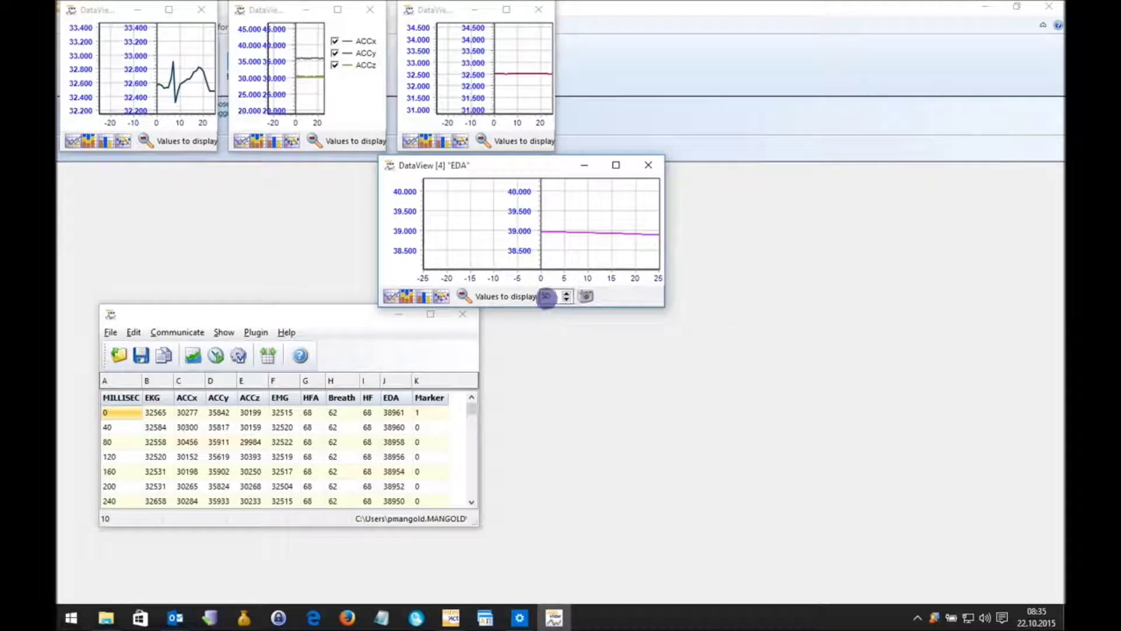
click(464, 20)
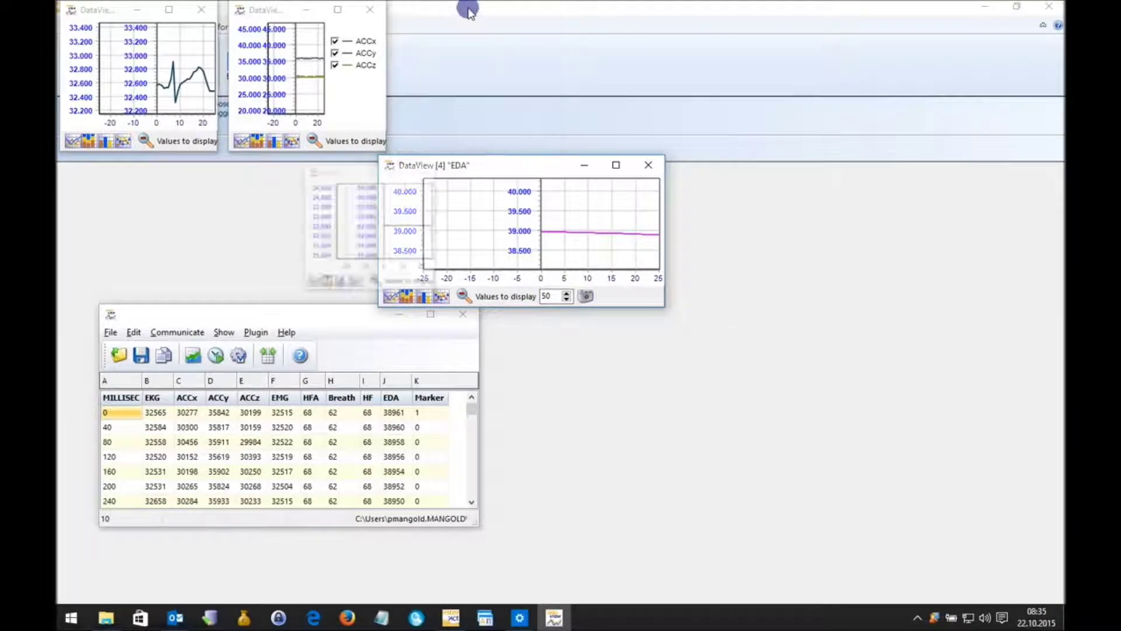
click(222, 332)
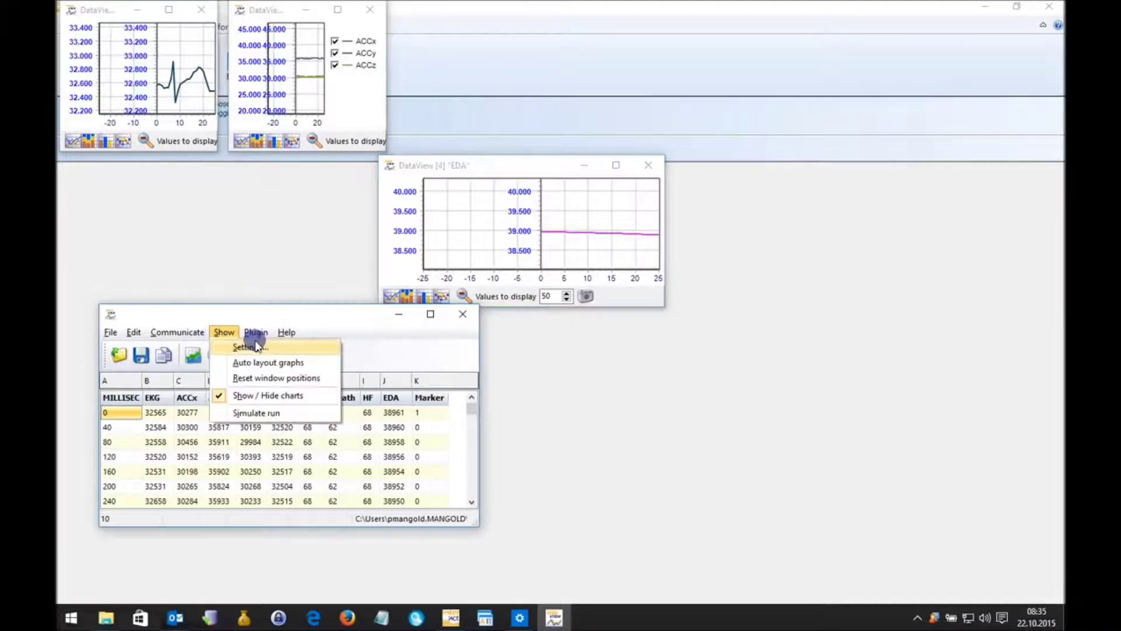
mouse_move(255, 336)
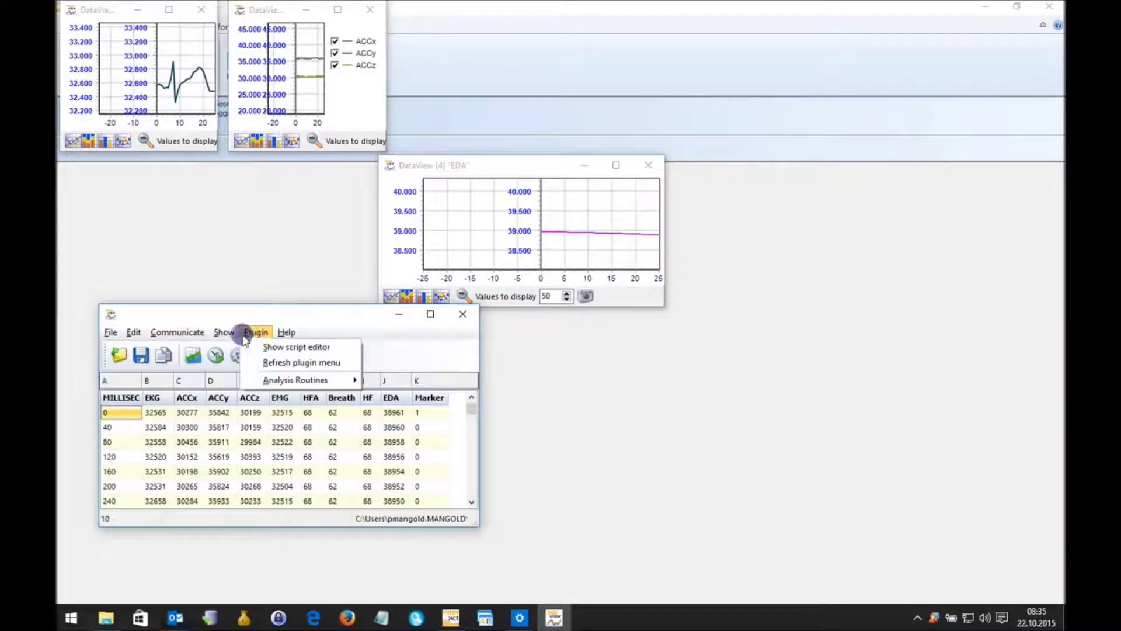
click(239, 362)
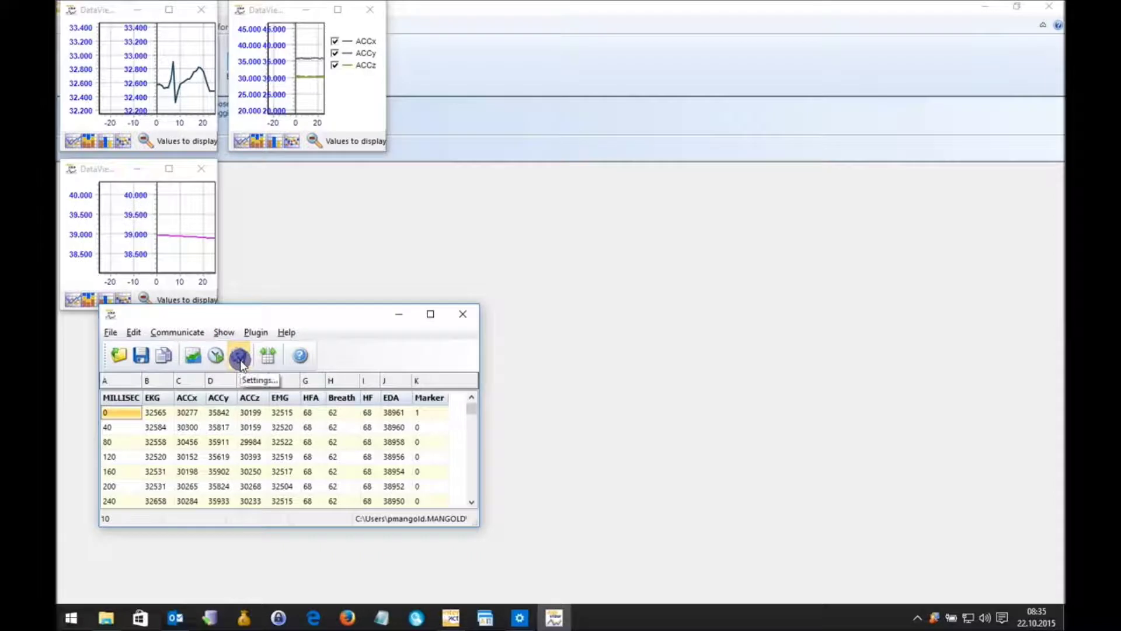
Move the data table window below the charts and reapply the project settings to bring back the EMG chart.
drag(270, 311, 269, 339)
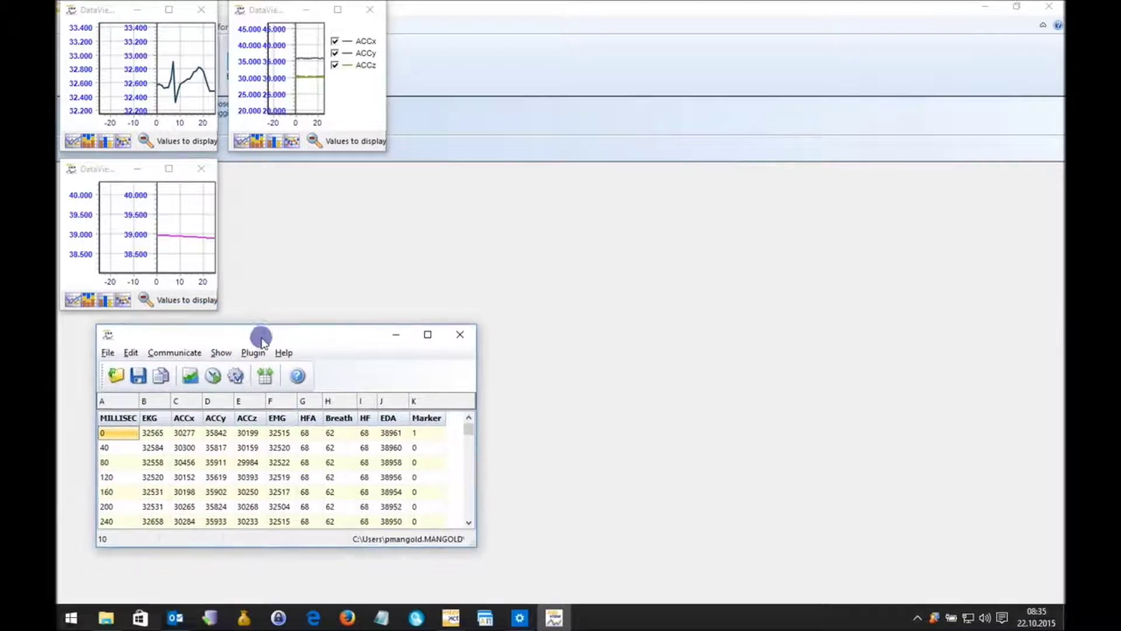
click(253, 352)
mouse_move(232, 354)
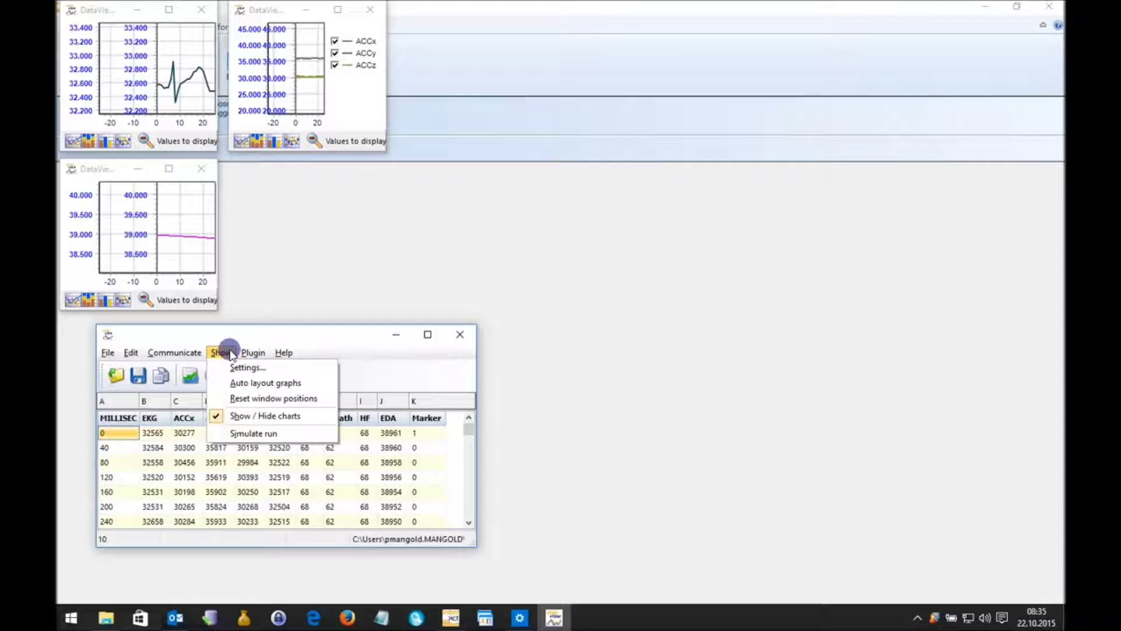
click(238, 368)
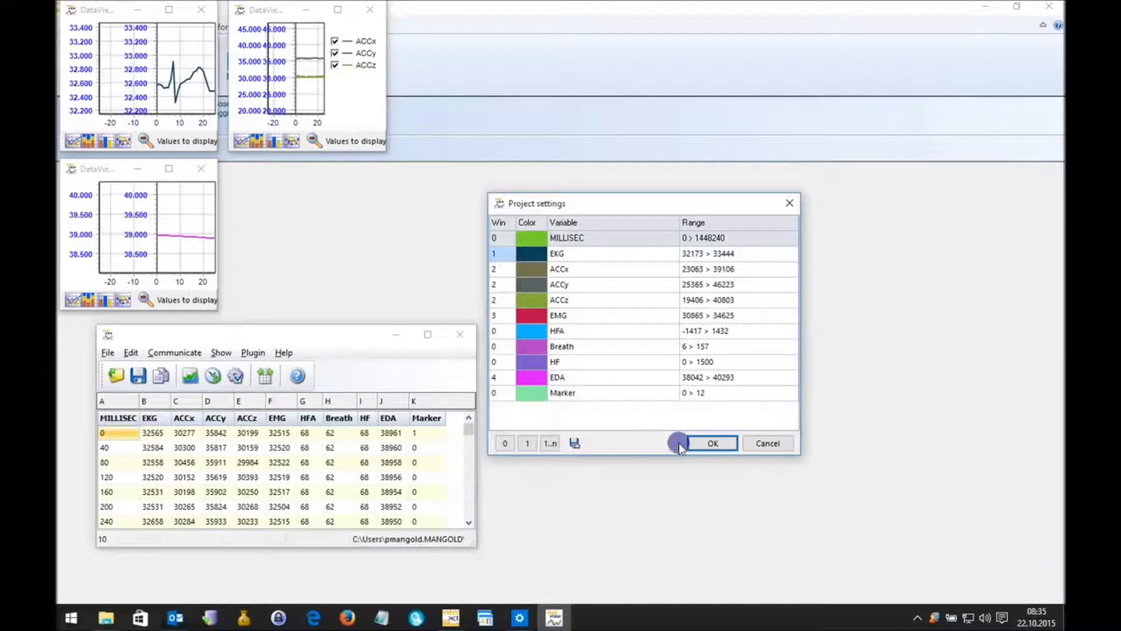
click(720, 444)
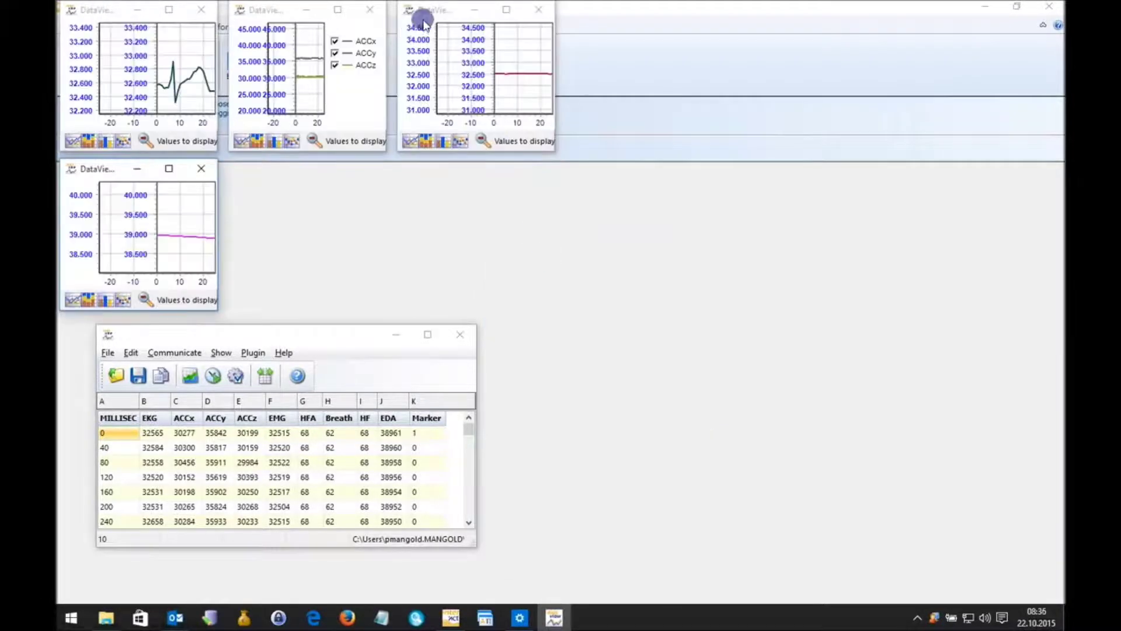
Place the EMG chart window beside the EDA chart and widen the EDA chart window.
drag(438, 10, 306, 174)
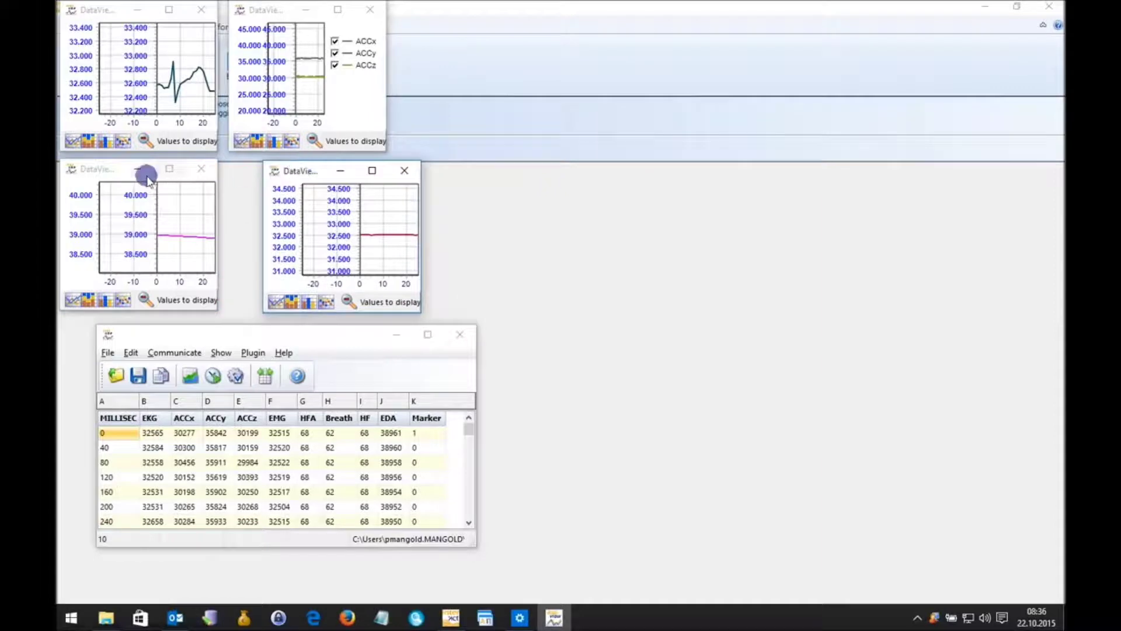
drag(220, 211, 276, 213)
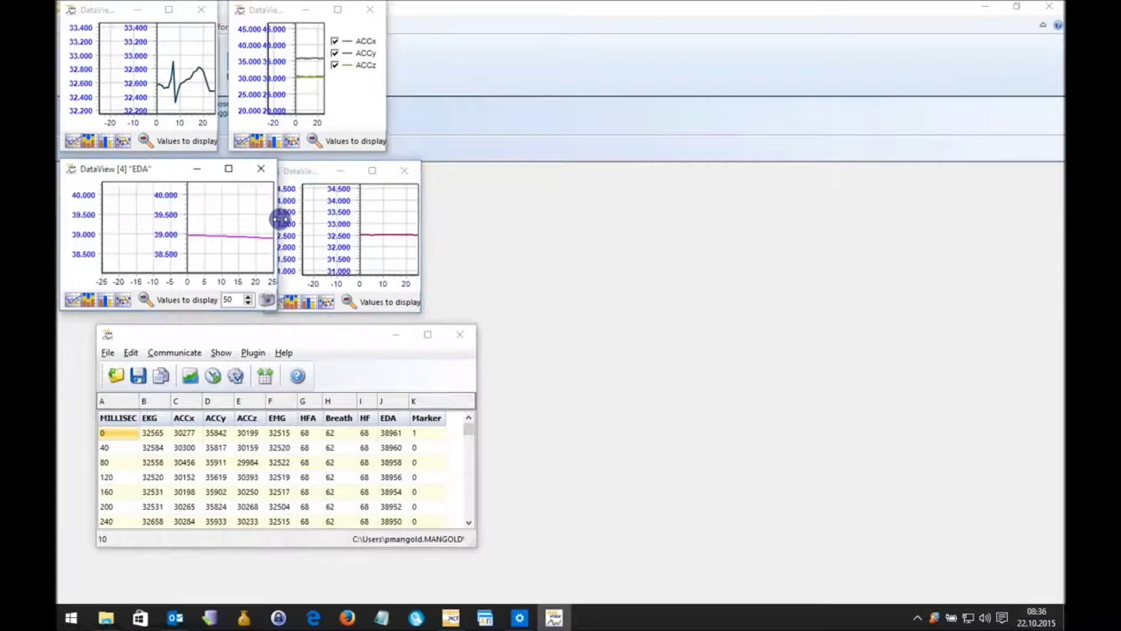
Start the simulated run and set the EDA chart's values to display to 500.
click(213, 376)
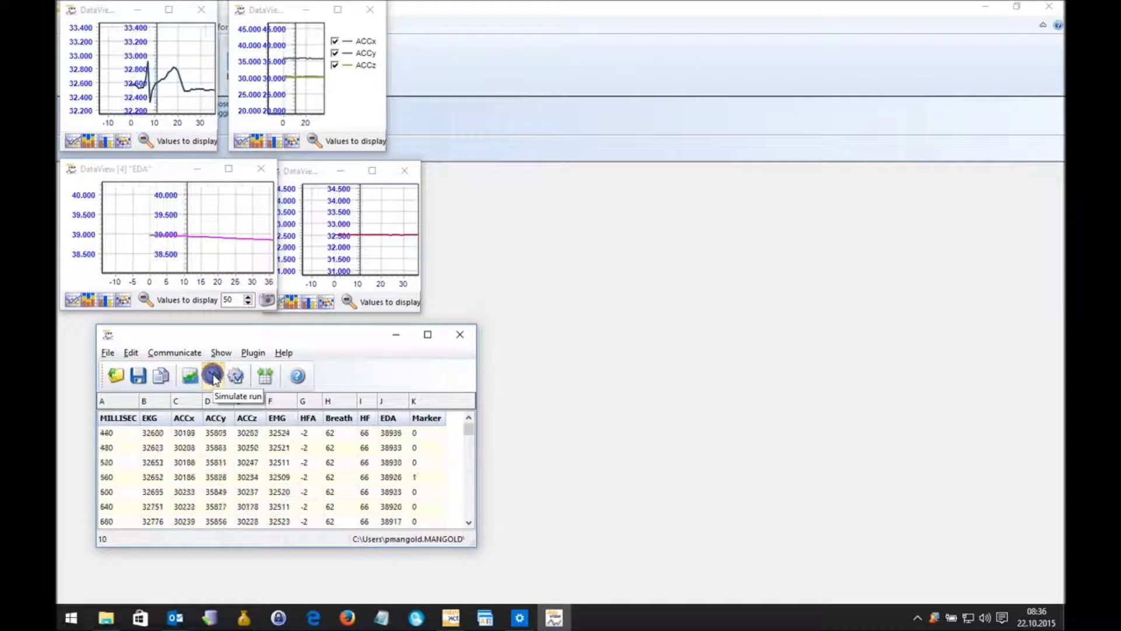
click(233, 300)
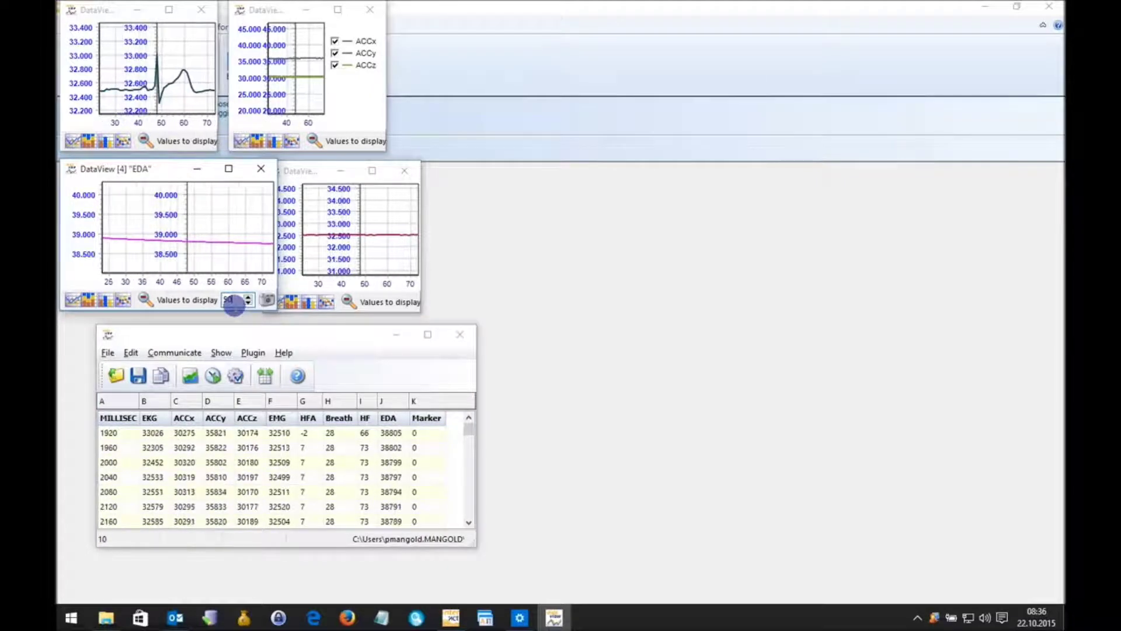
text(500)
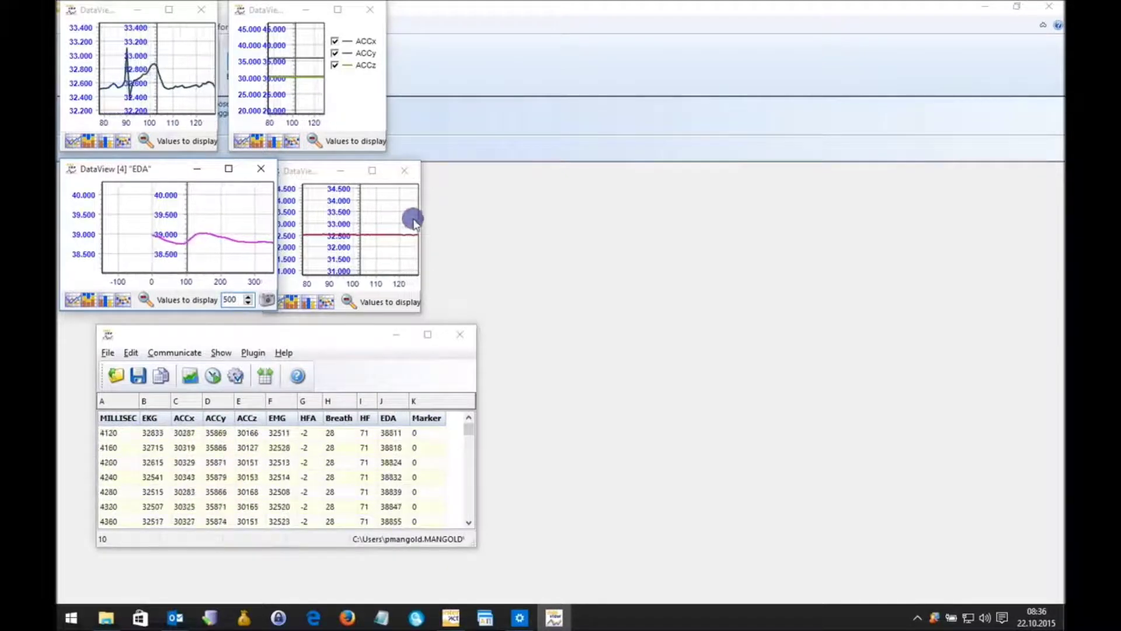
Resize the accelerometer and EMG chart windows so their edges align, and place the data table window directly beneath the charts.
drag(421, 218, 442, 218)
click(370, 175)
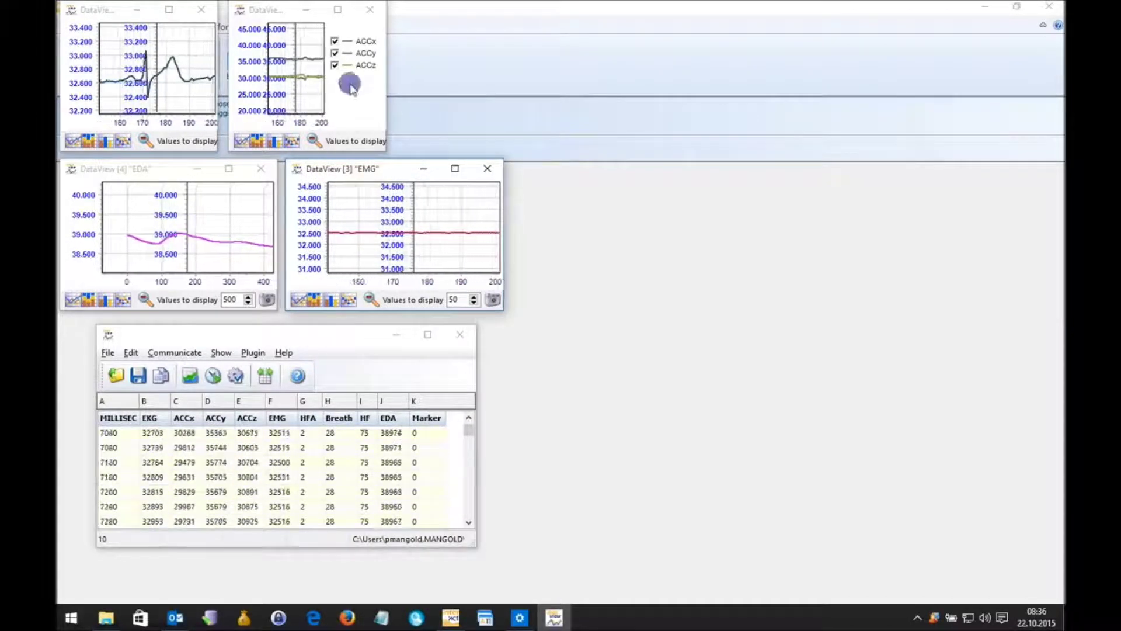
drag(387, 85, 465, 85)
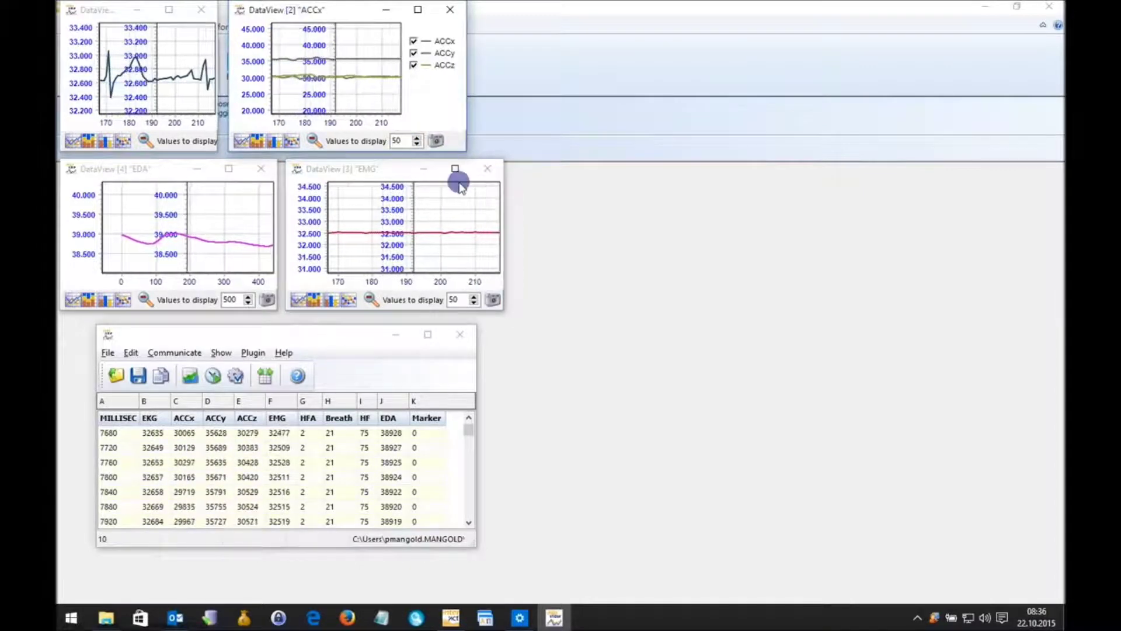
drag(503, 201, 465, 202)
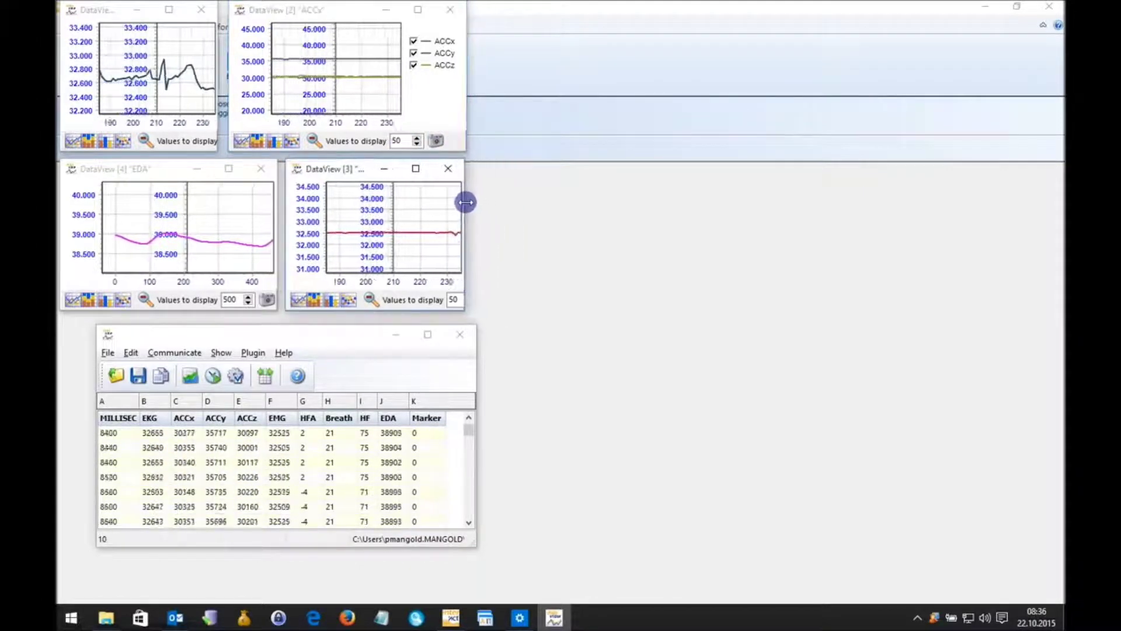
drag(304, 339, 267, 331)
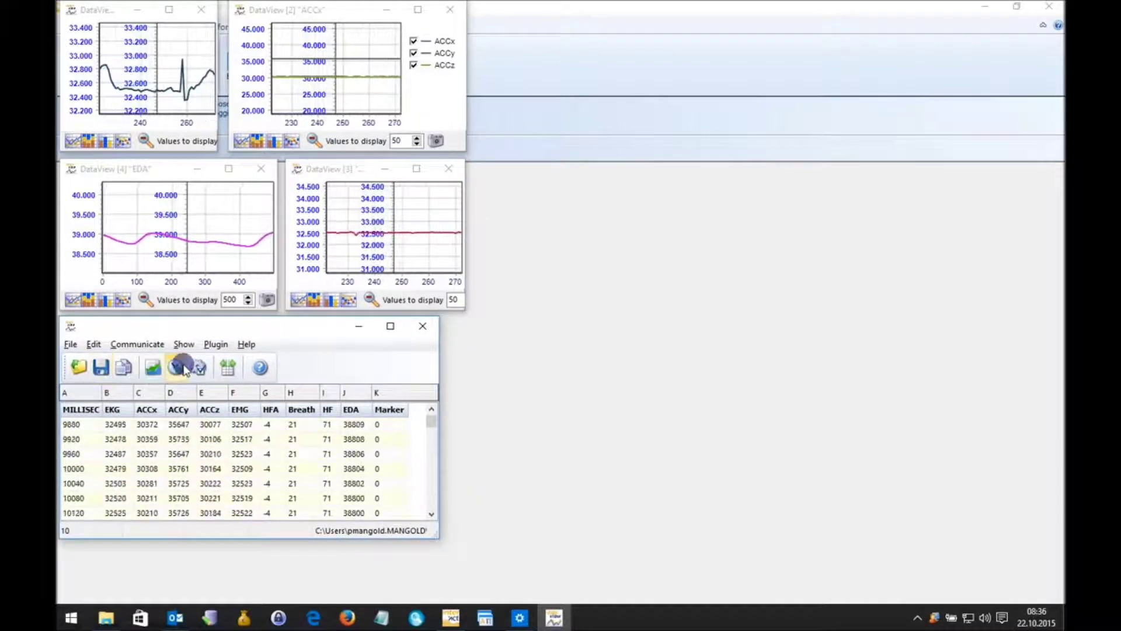
Save the Data View project as an INTERACT Data Link file named "bio data" in the DemoData folder and close Data View.
click(101, 370)
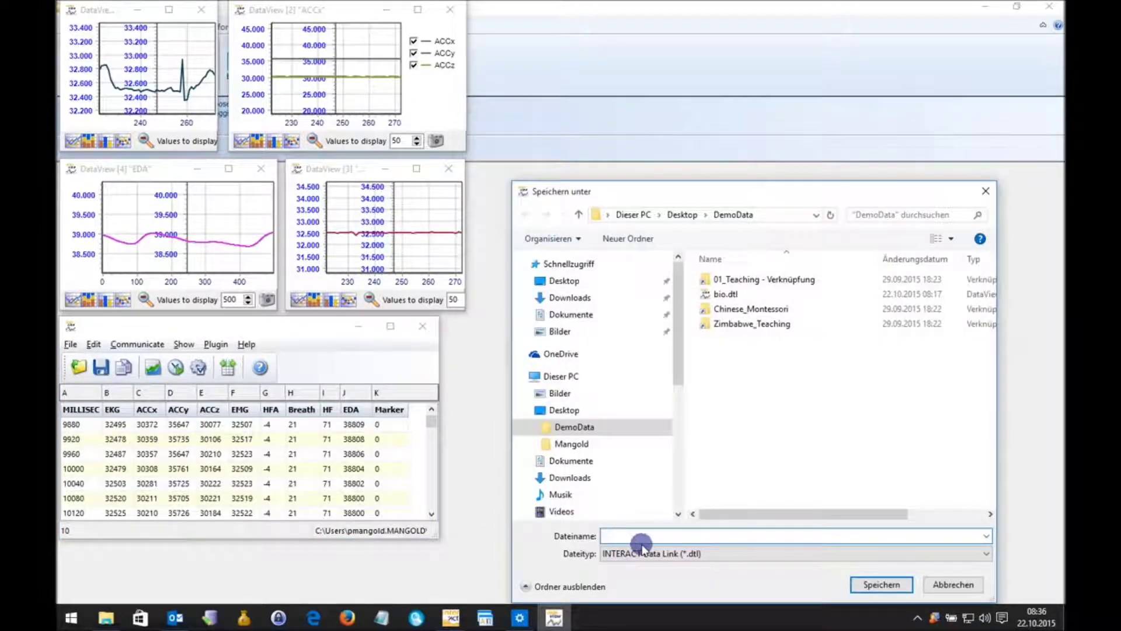
text(bio dat)
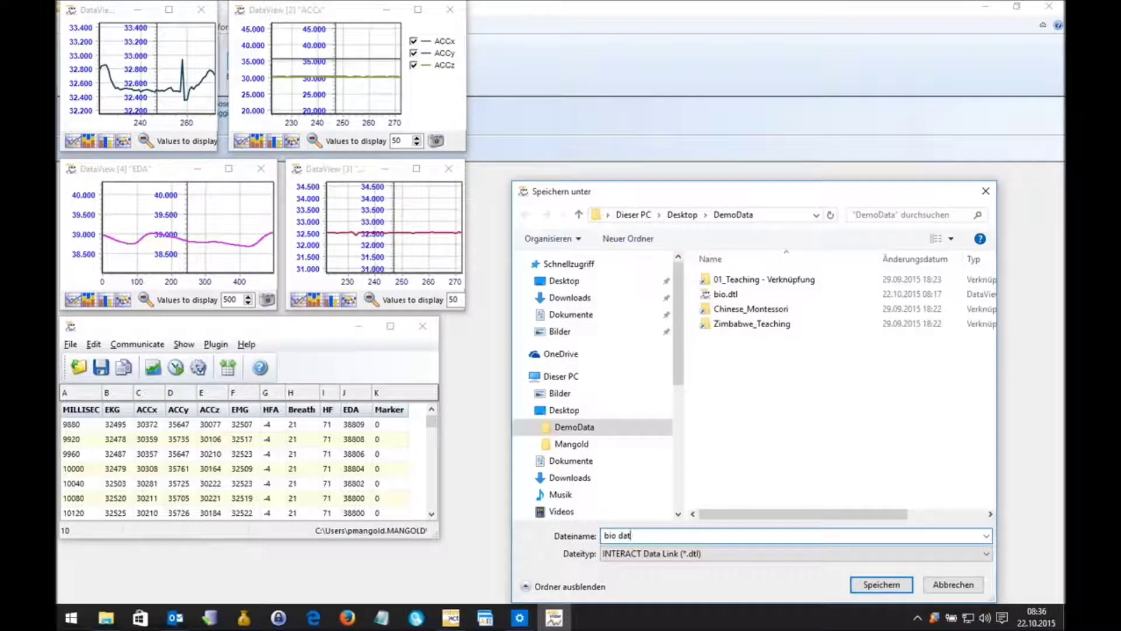
click(692, 555)
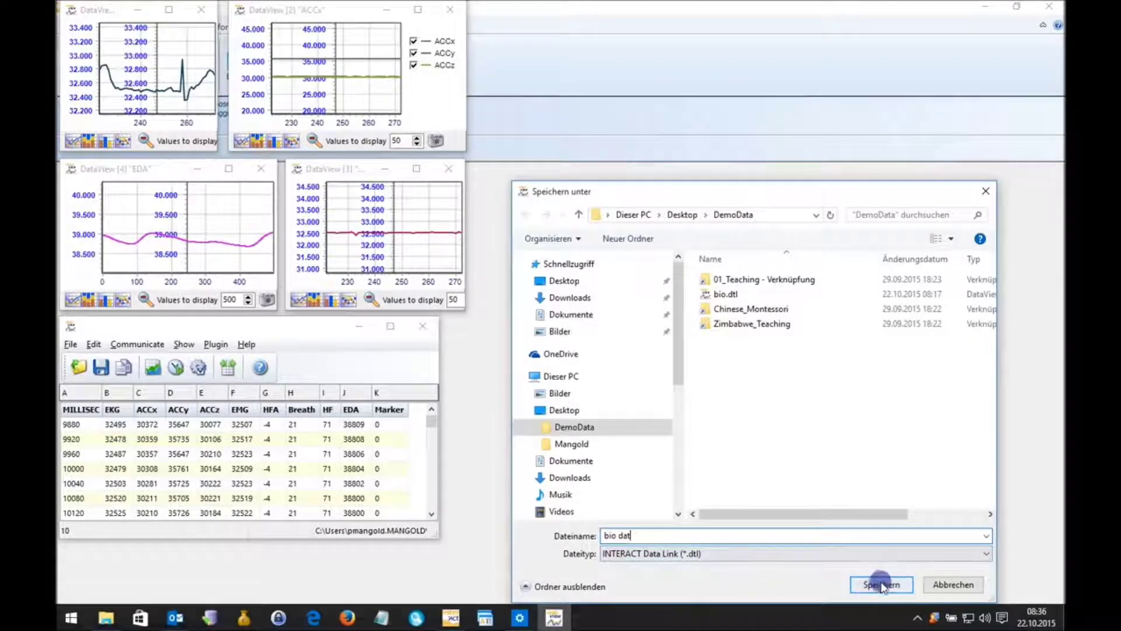
text(a)
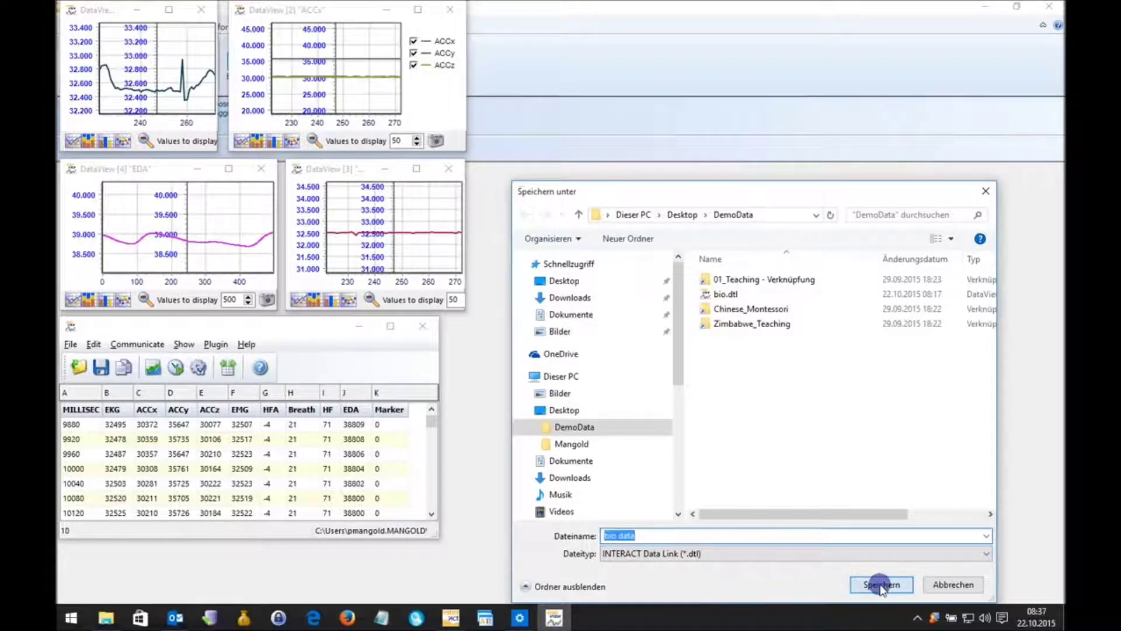
click(879, 585)
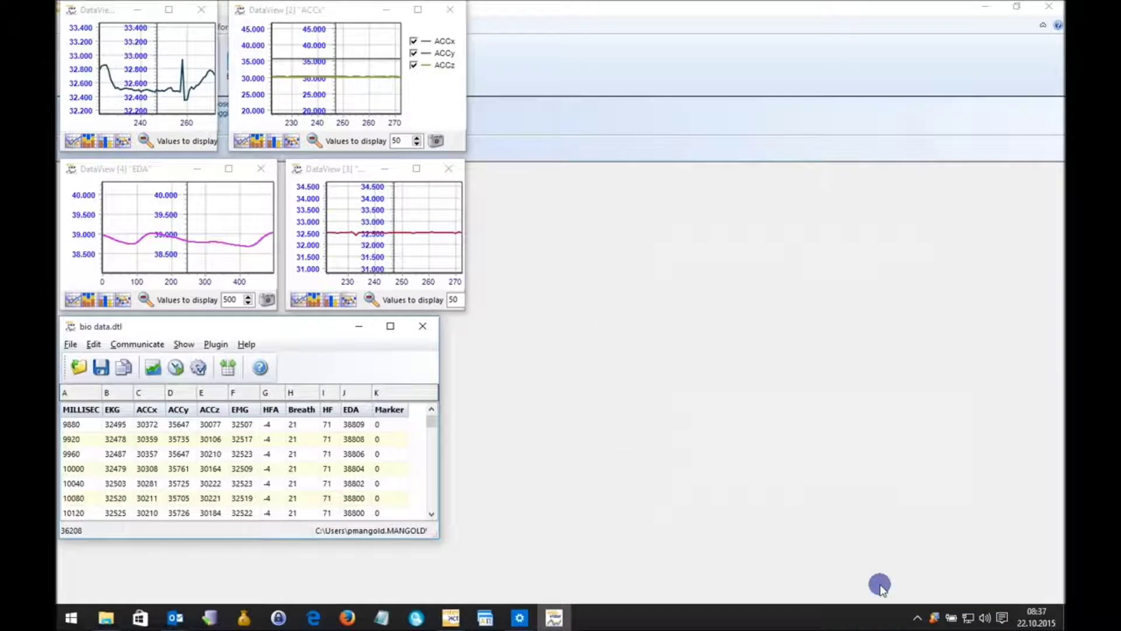
click(70, 325)
click(69, 325)
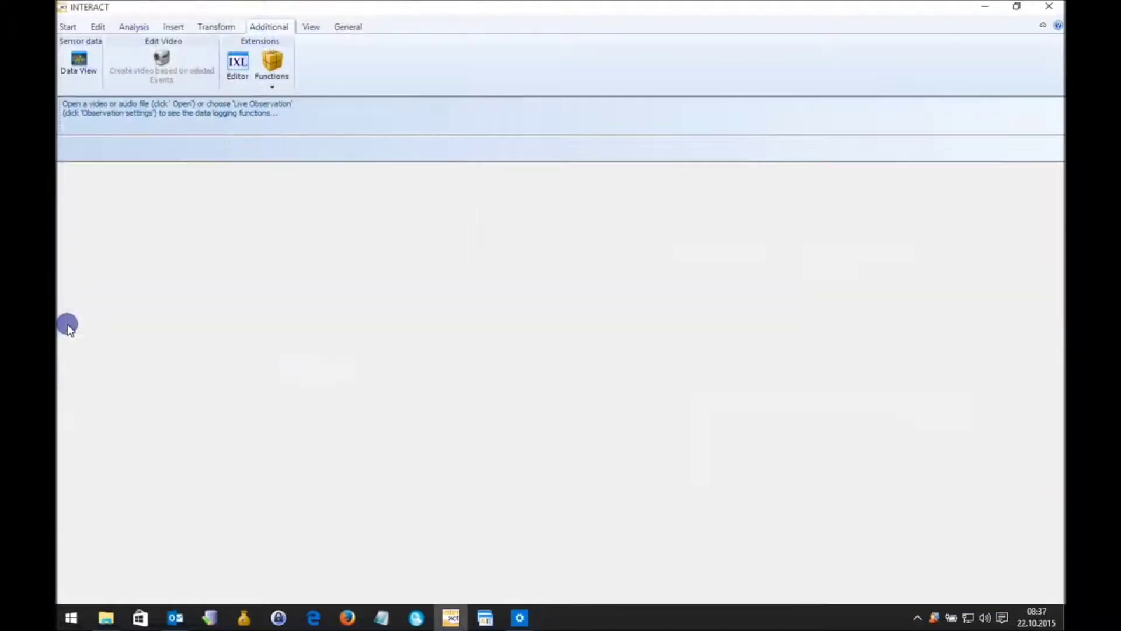
Reopen Data View, load bio data.dtl from the DemoData folder, and place the data table window below the charts.
click(80, 63)
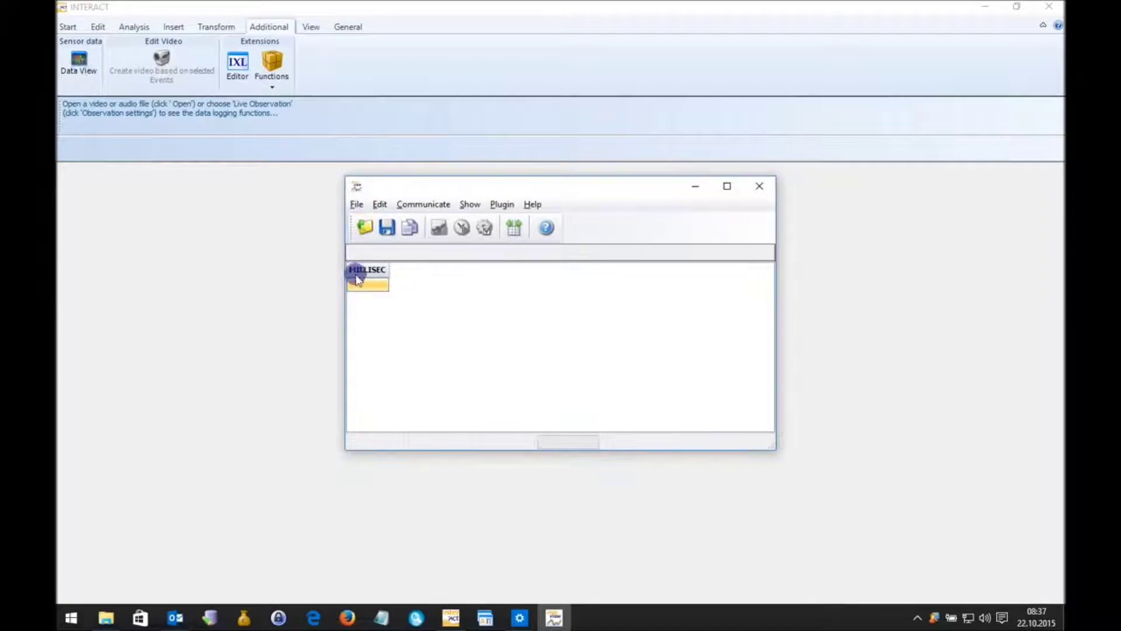
click(368, 228)
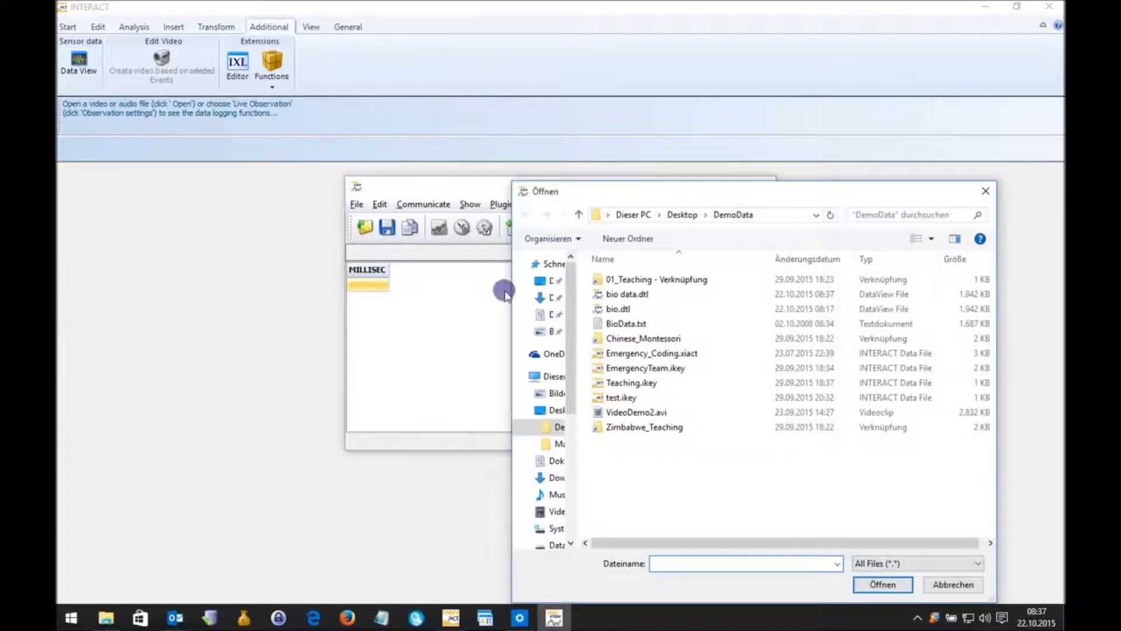
click(626, 295)
double_click(625, 295)
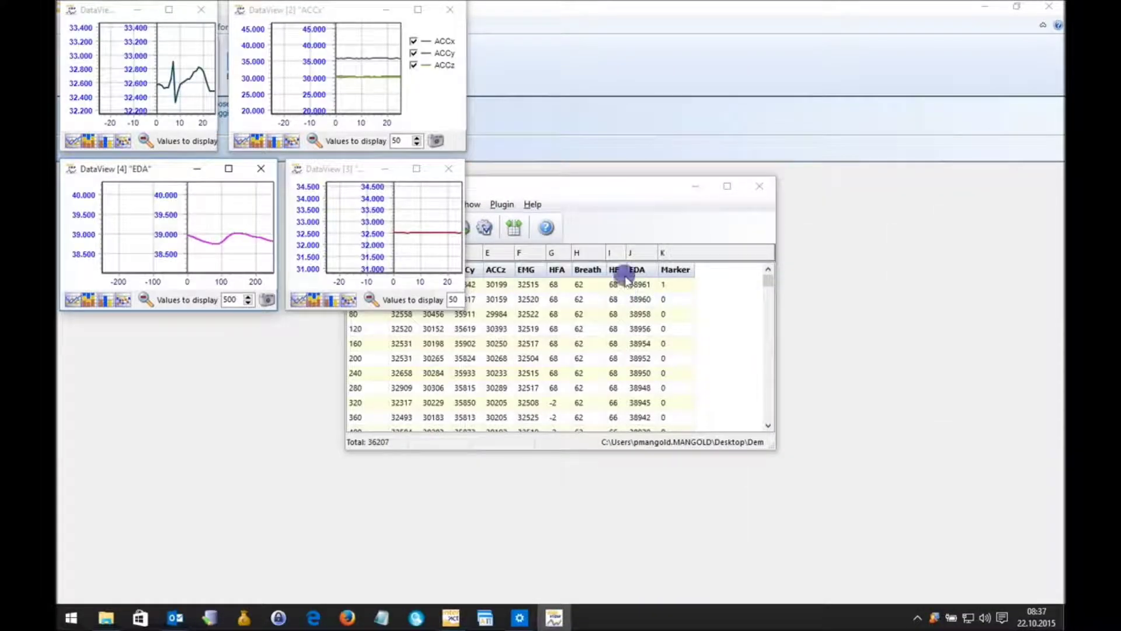
drag(649, 192, 371, 324)
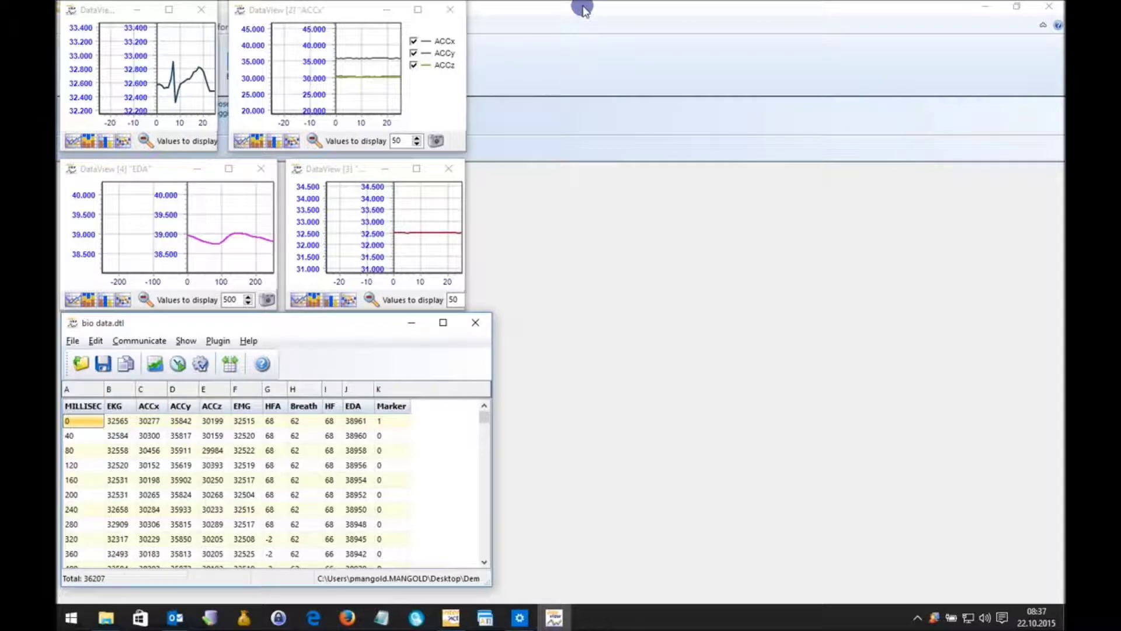
Open the three videos 11-58-04_am_Video 1.avi to Video 3.avi in INTERACT and play them briefly.
click(565, 96)
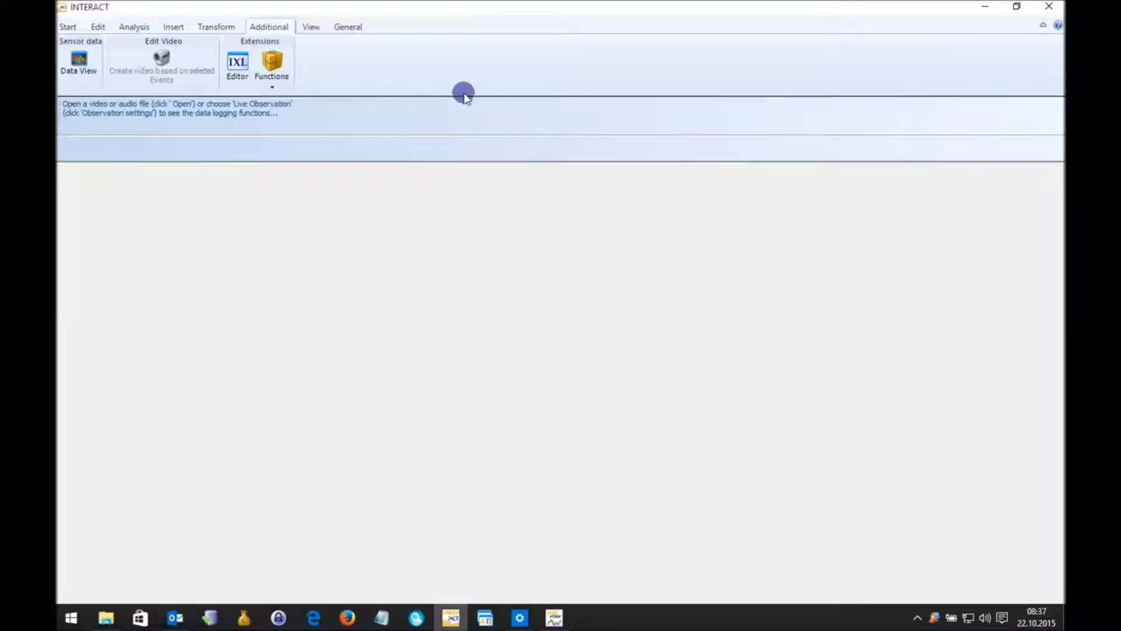
click(64, 28)
click(100, 63)
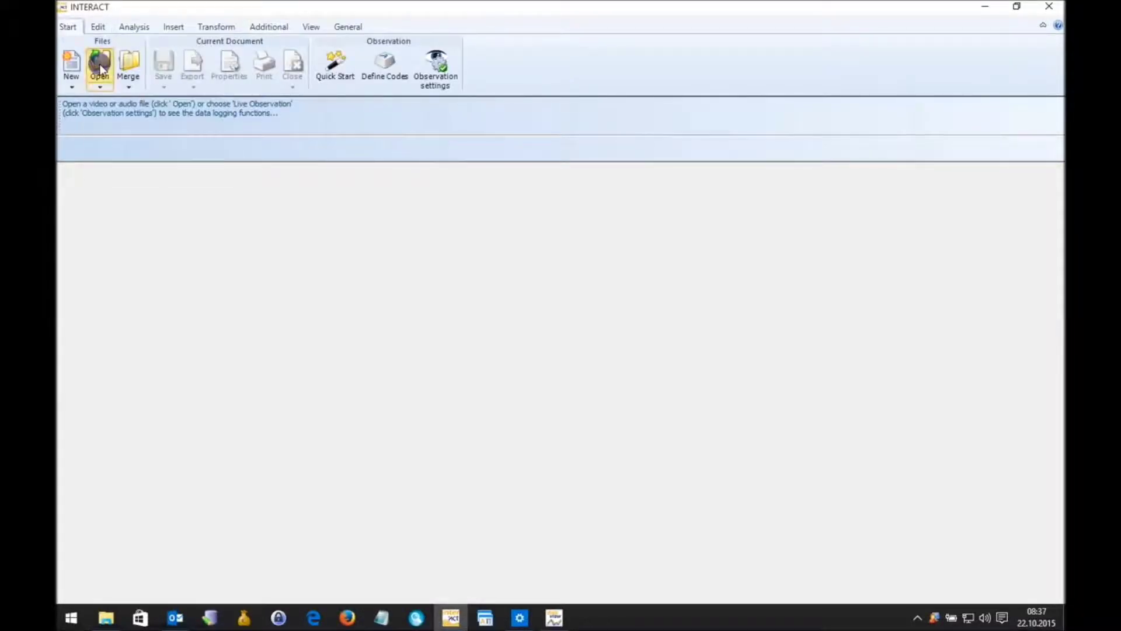
click(402, 238)
shift+click(401, 268)
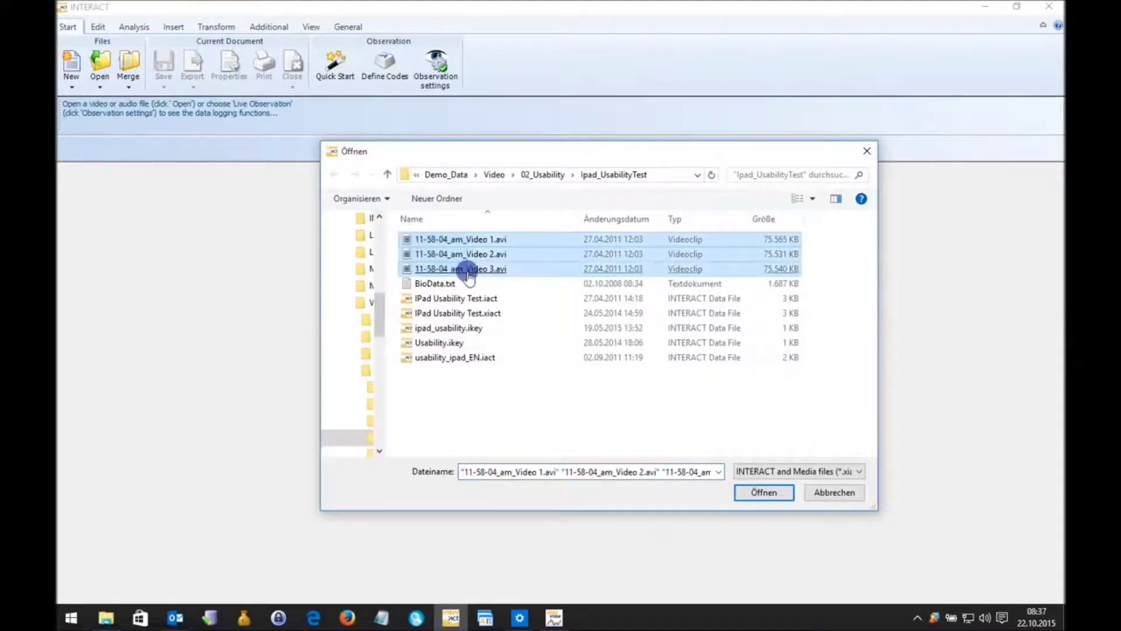
click(765, 491)
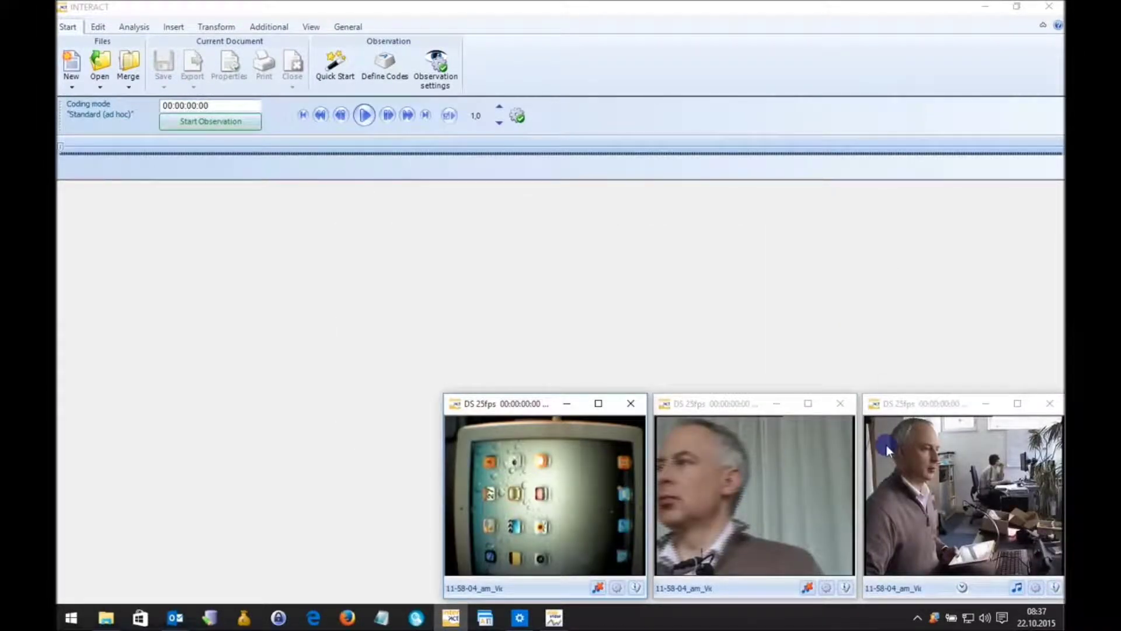
click(364, 115)
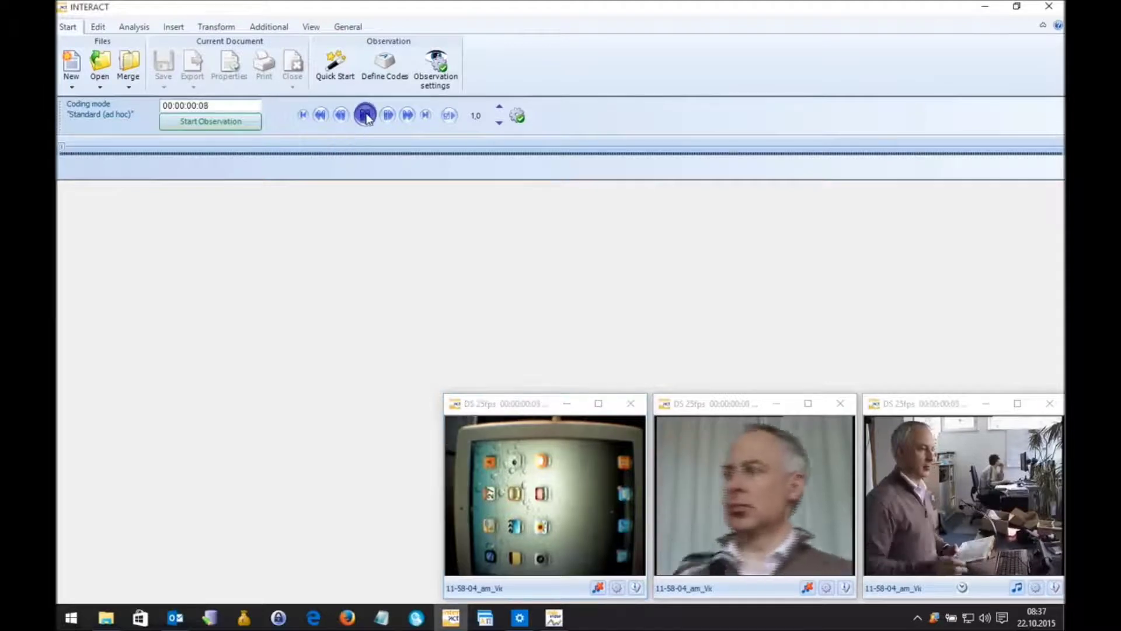
click(365, 115)
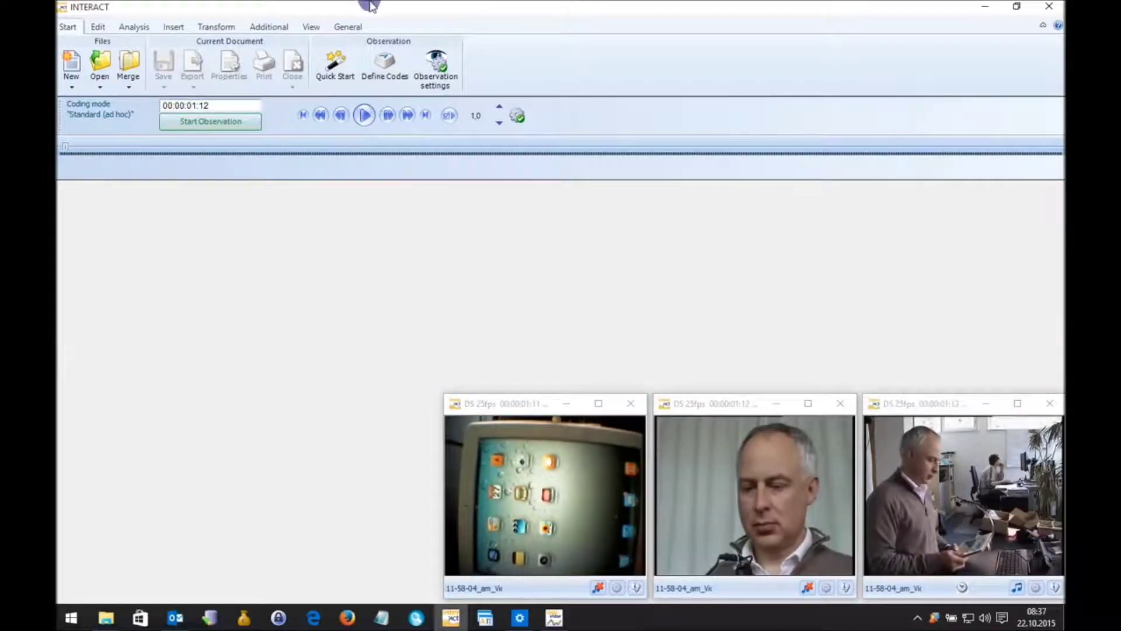
Bring the Data View windows forward, and restore and narrow the main INTERACT window so it sits beside the charts.
click(556, 616)
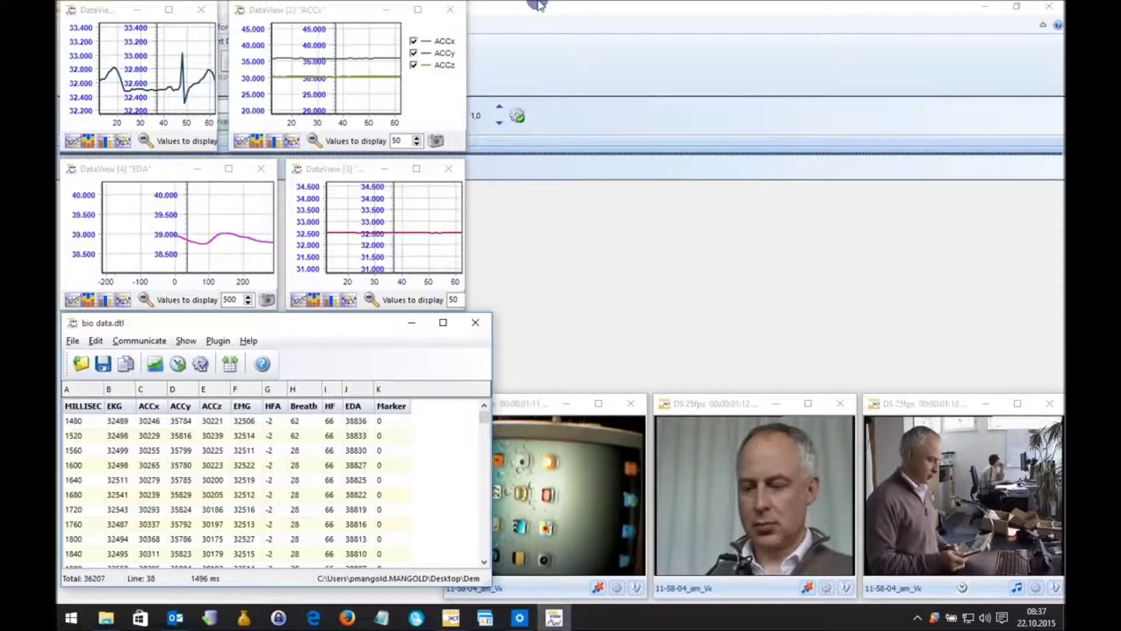
double_click(540, 6)
drag(473, 70, 483, 10)
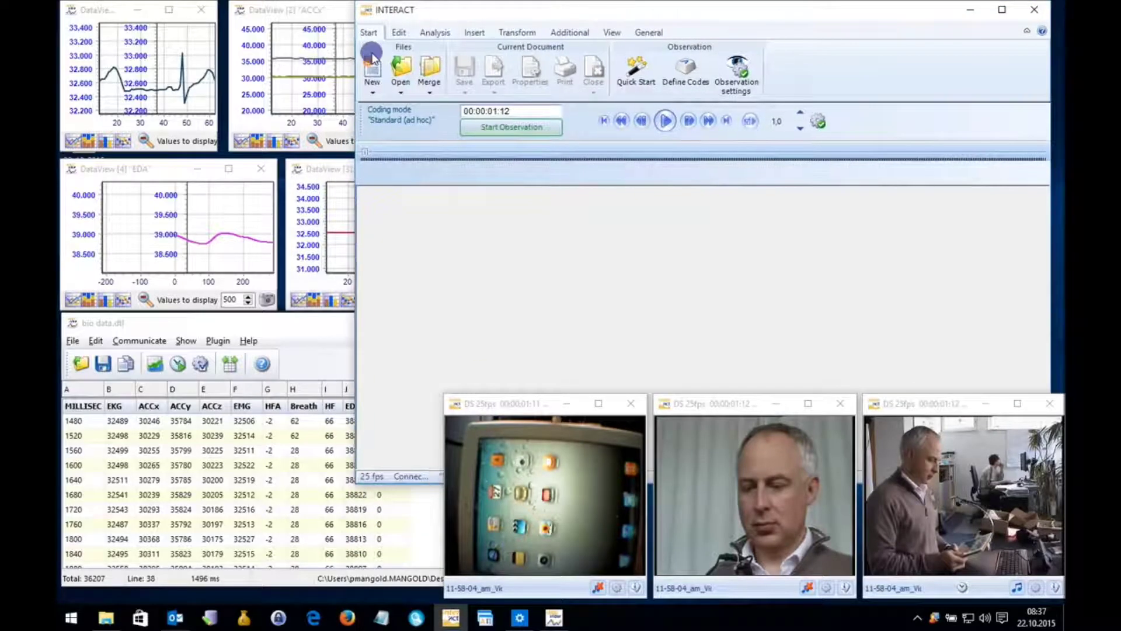
drag(354, 46, 479, 47)
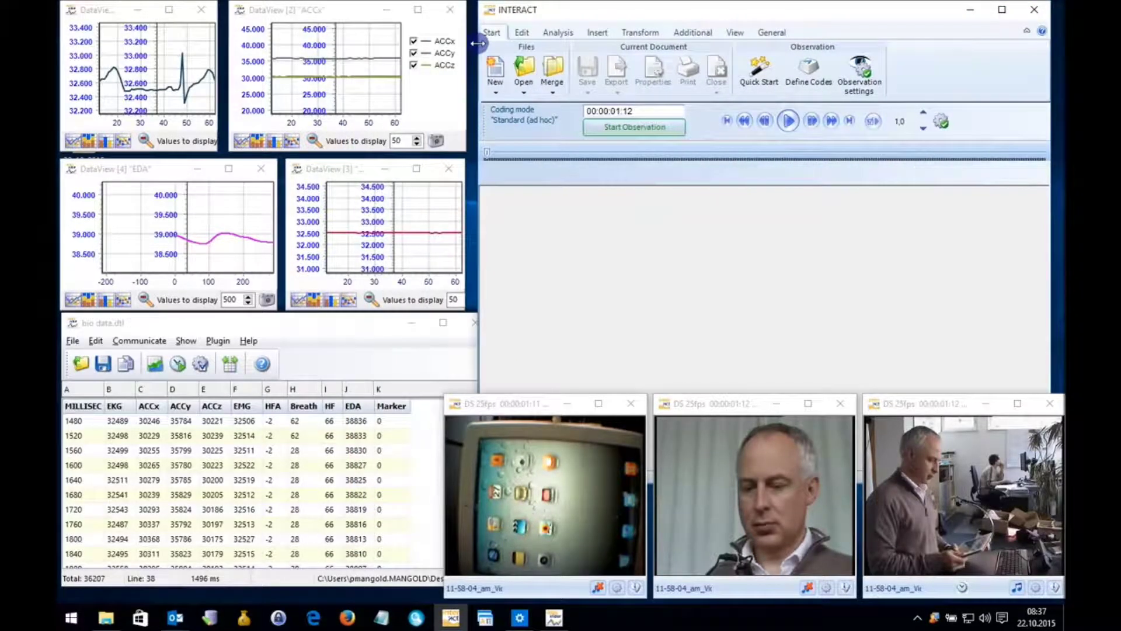
Play and pause the videos to check synchronisation with the charts and data table, selecting ACCy and EKG cells in between.
click(789, 121)
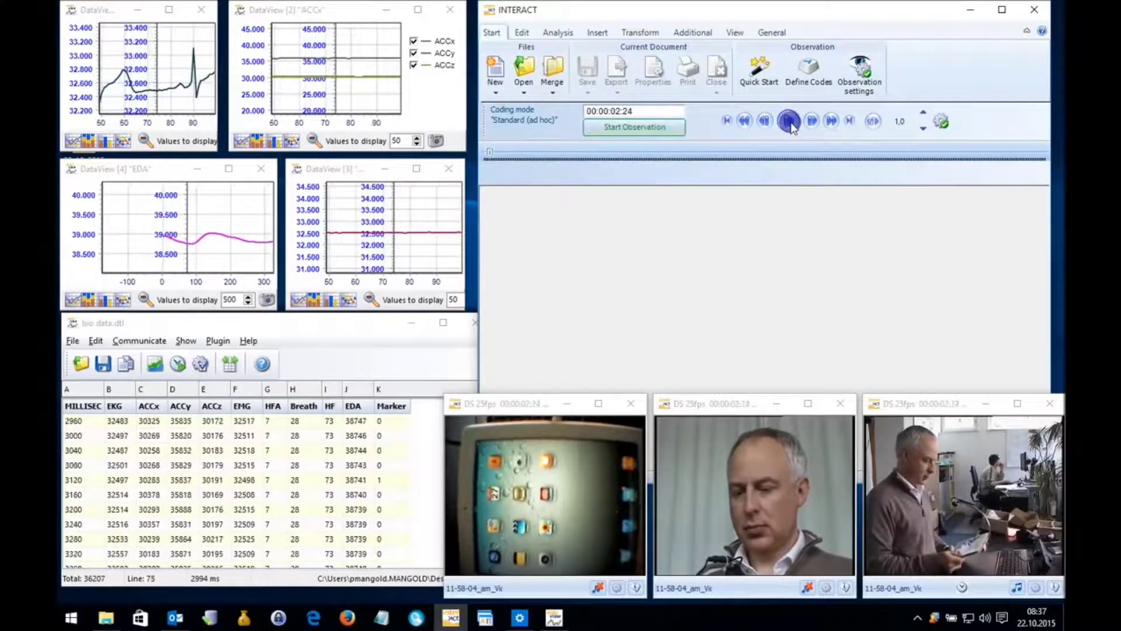
click(788, 121)
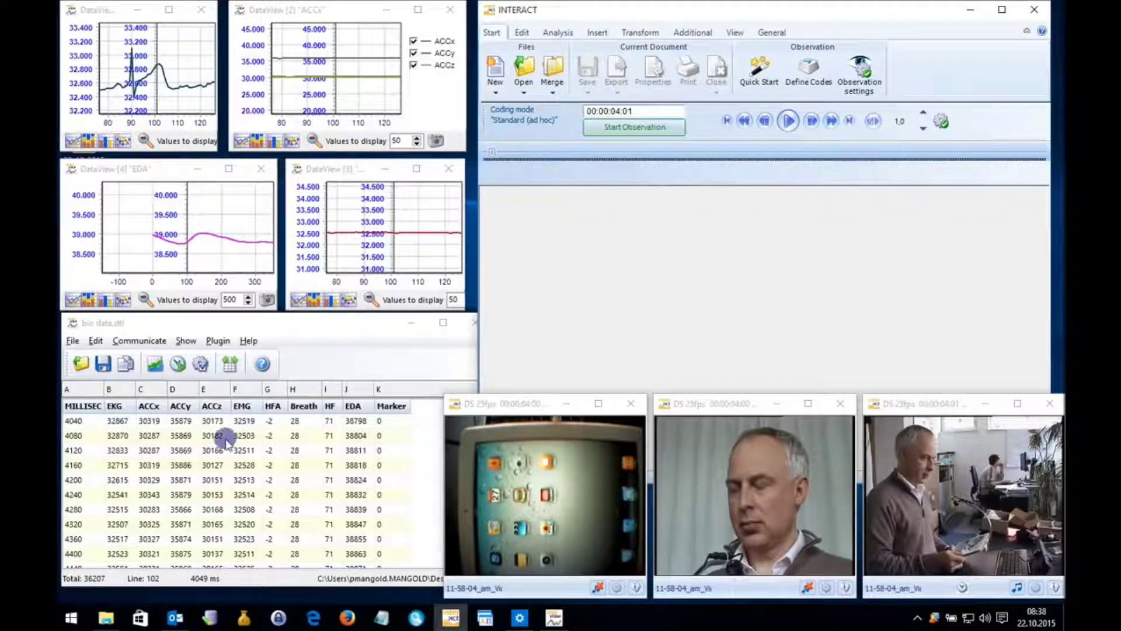
click(182, 421)
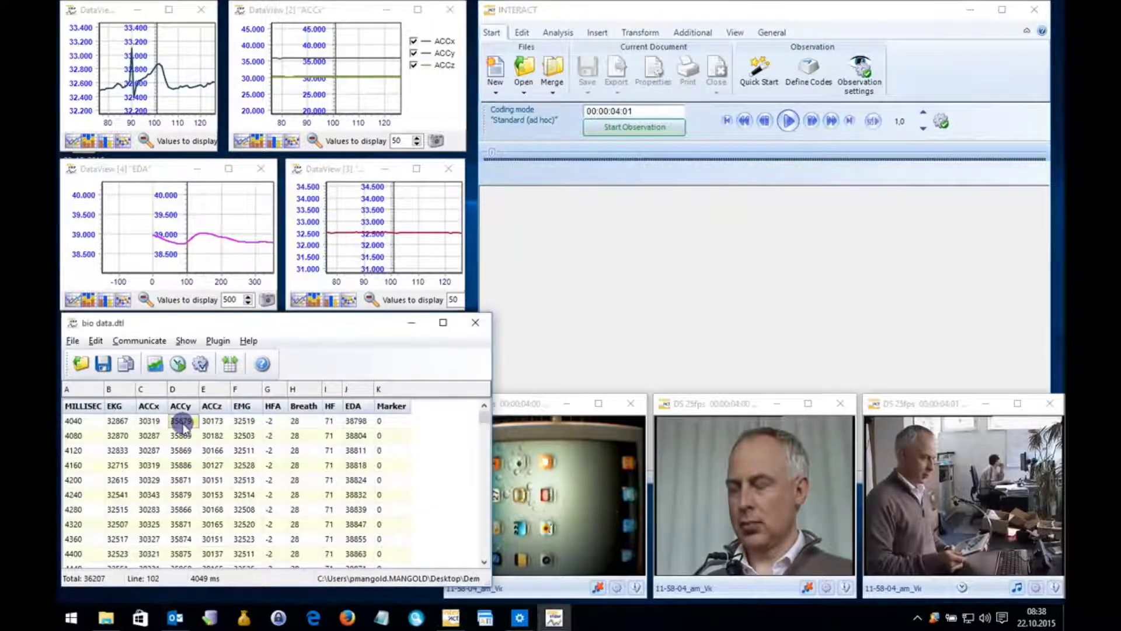
click(124, 421)
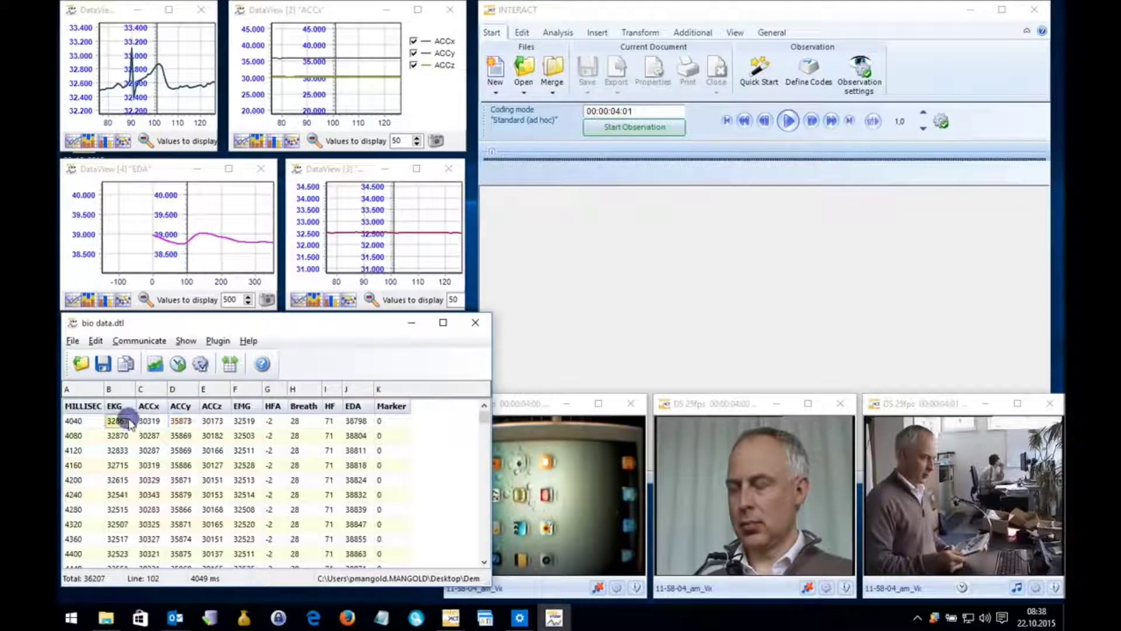
click(793, 119)
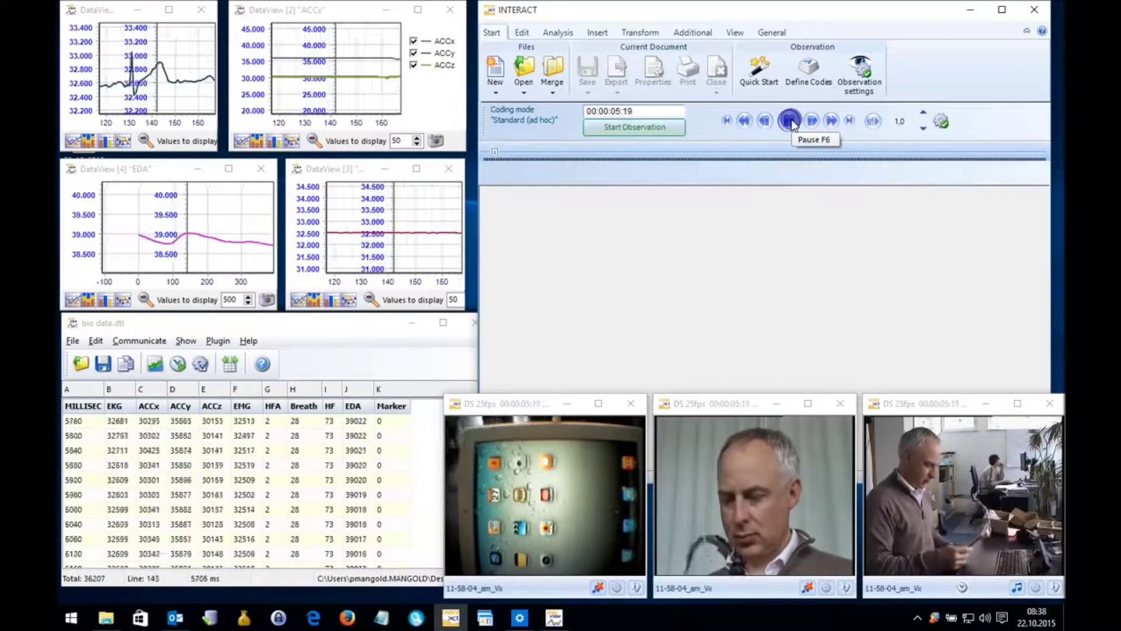
click(789, 120)
Return the data table to the 0 ms row and select successive rows to move the videos and charts to those times.
click(237, 429)
scroll(221, 408, up, 20)
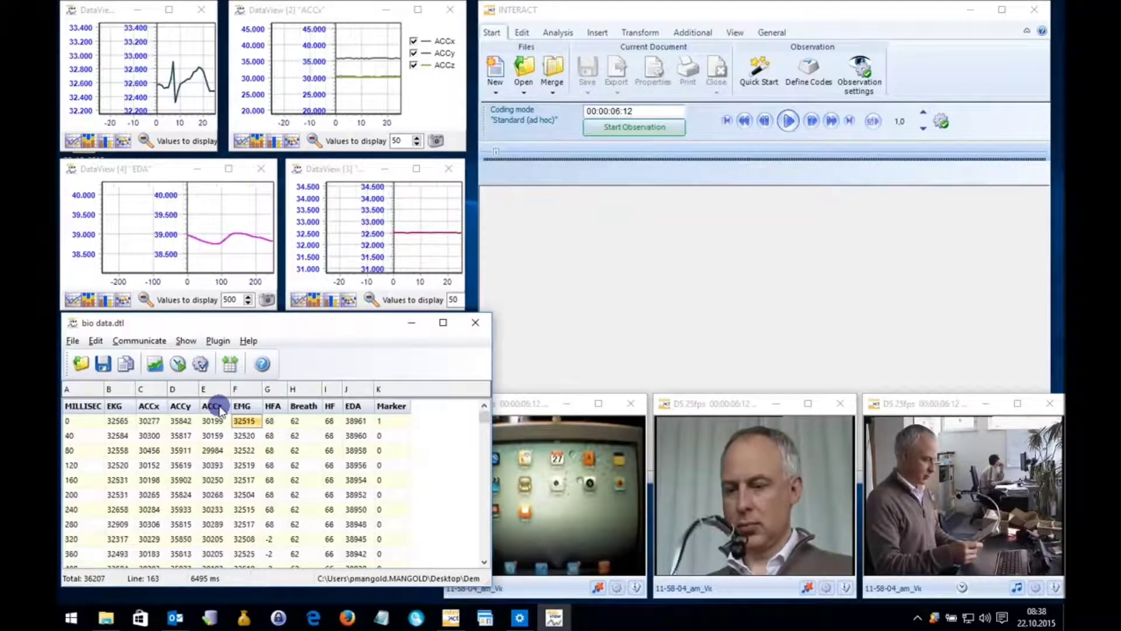
click(149, 422)
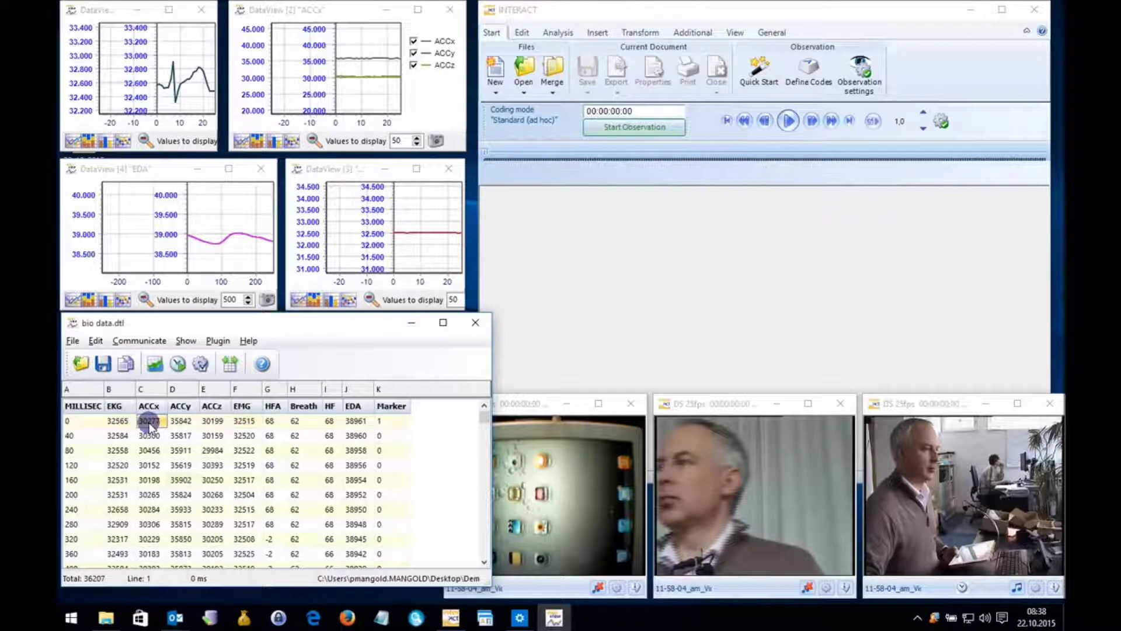
click(149, 441)
click(150, 437)
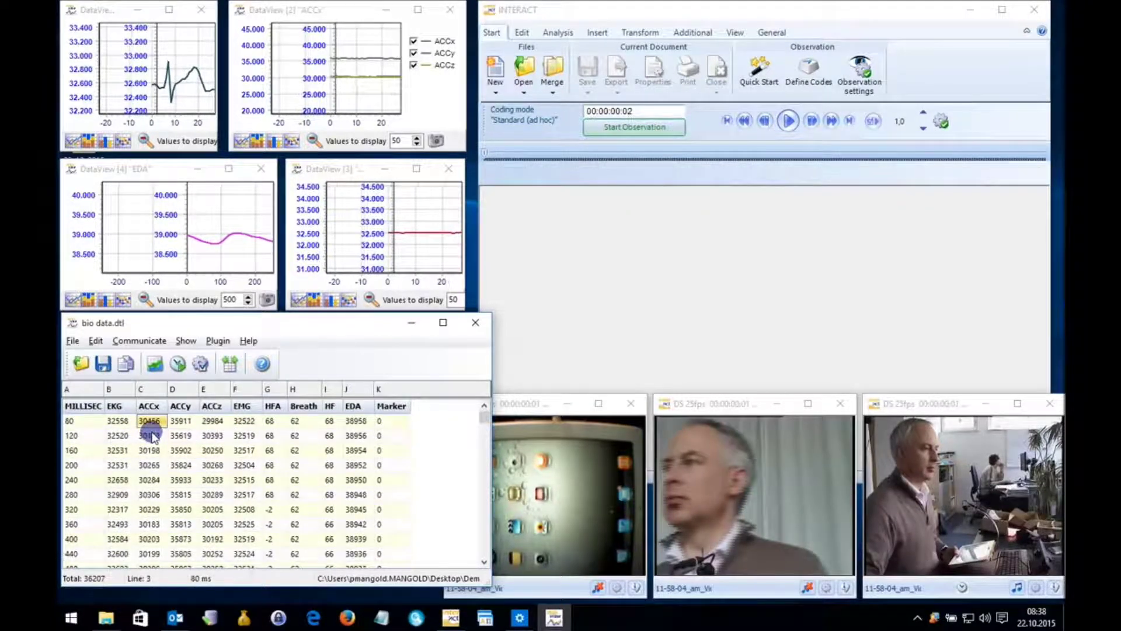
click(155, 462)
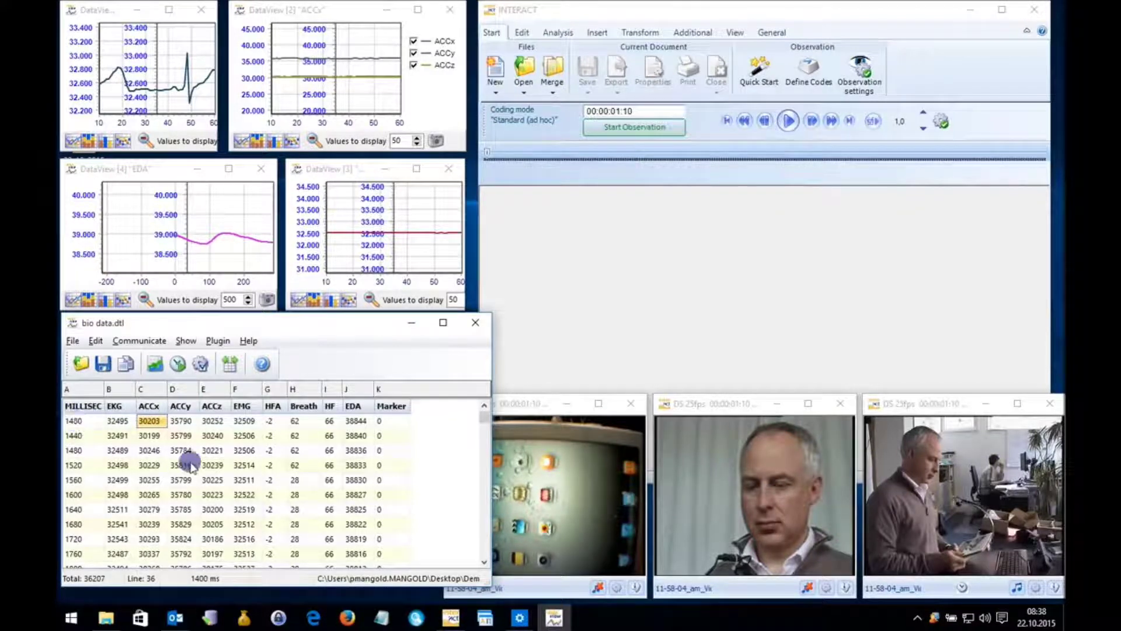
click(206, 479)
click(217, 524)
click(221, 551)
Play the videos with the synchronised sensor data, pause them, and move the video position back to about four seconds.
click(791, 124)
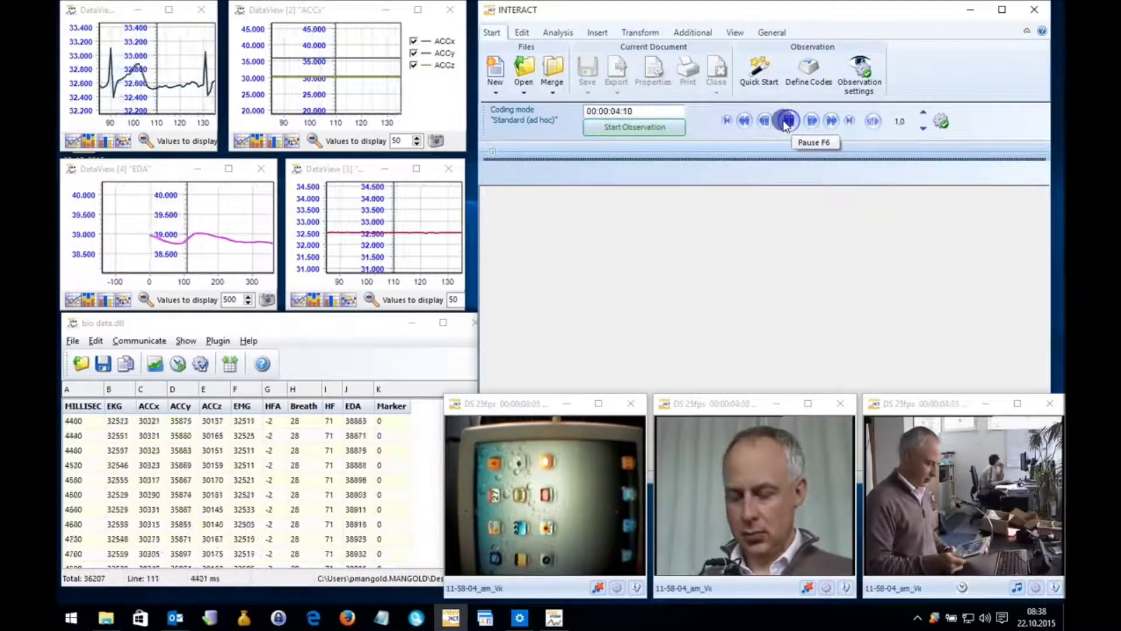
click(789, 124)
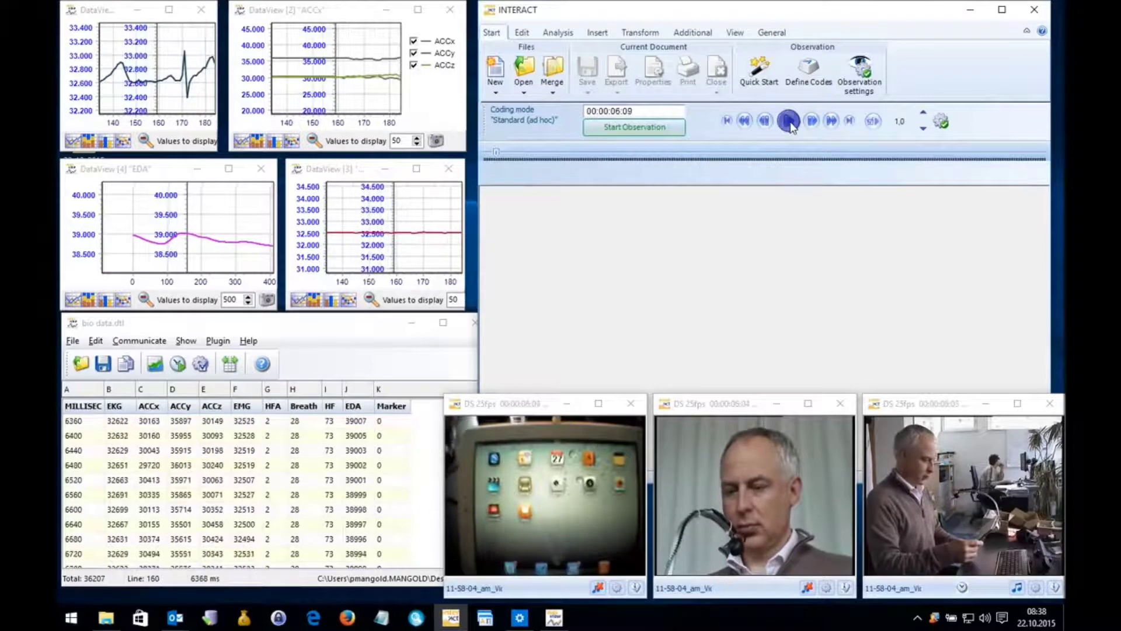
click(296, 264)
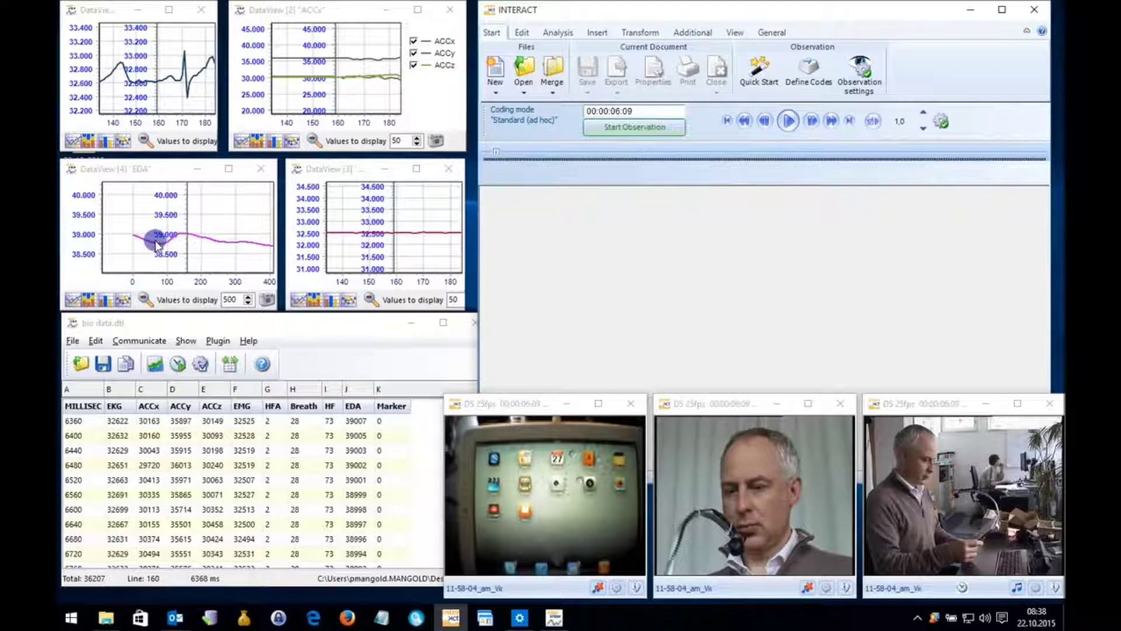
drag(495, 156, 492, 160)
click(788, 120)
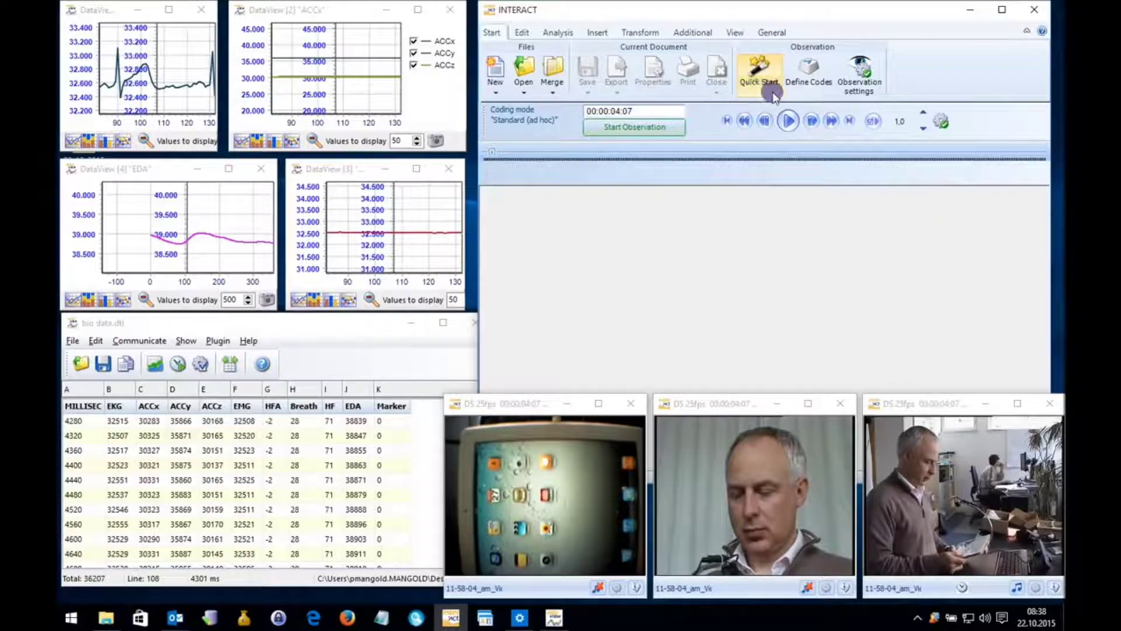
Review the code definitions of Teaching.ikey and browse the DemoData folder for other key files without opening one.
click(809, 68)
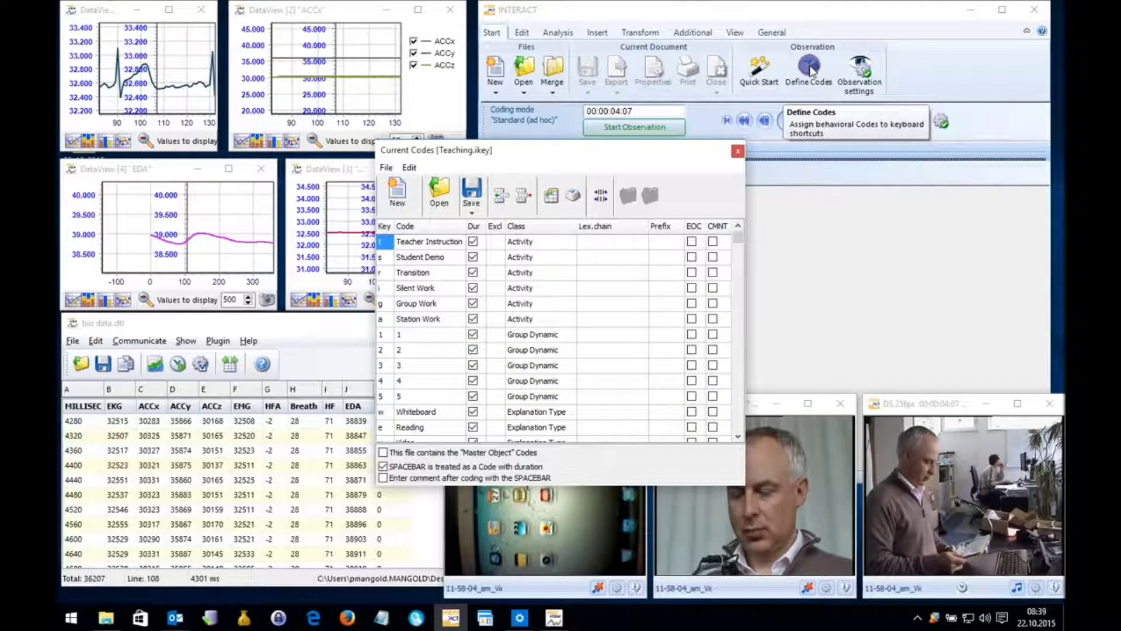
click(440, 186)
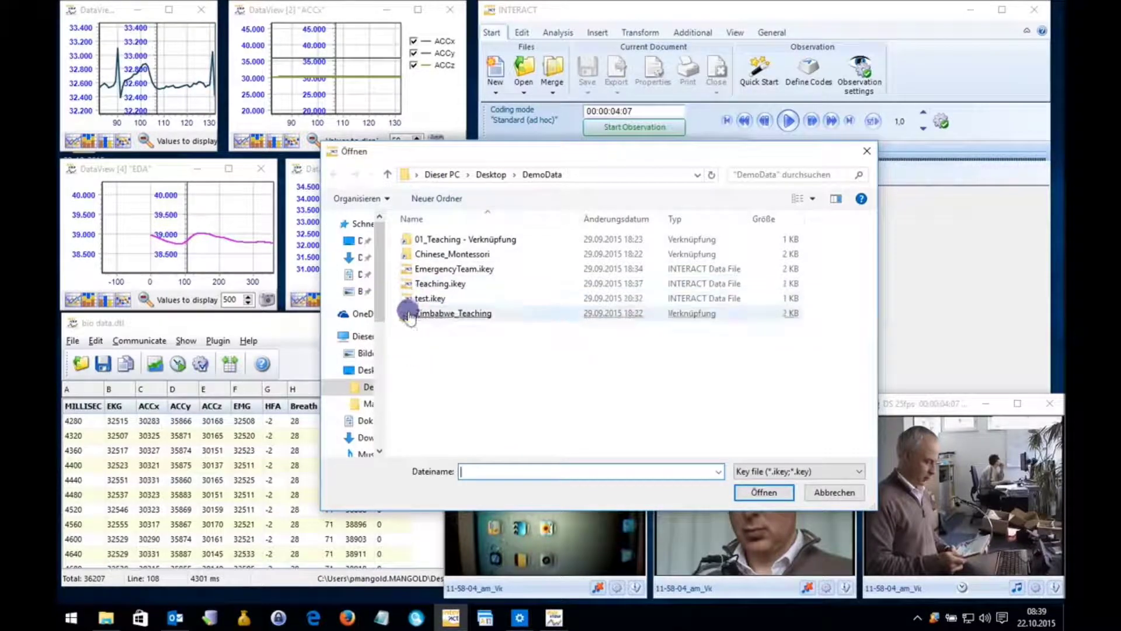
scroll(381, 263, down, 1)
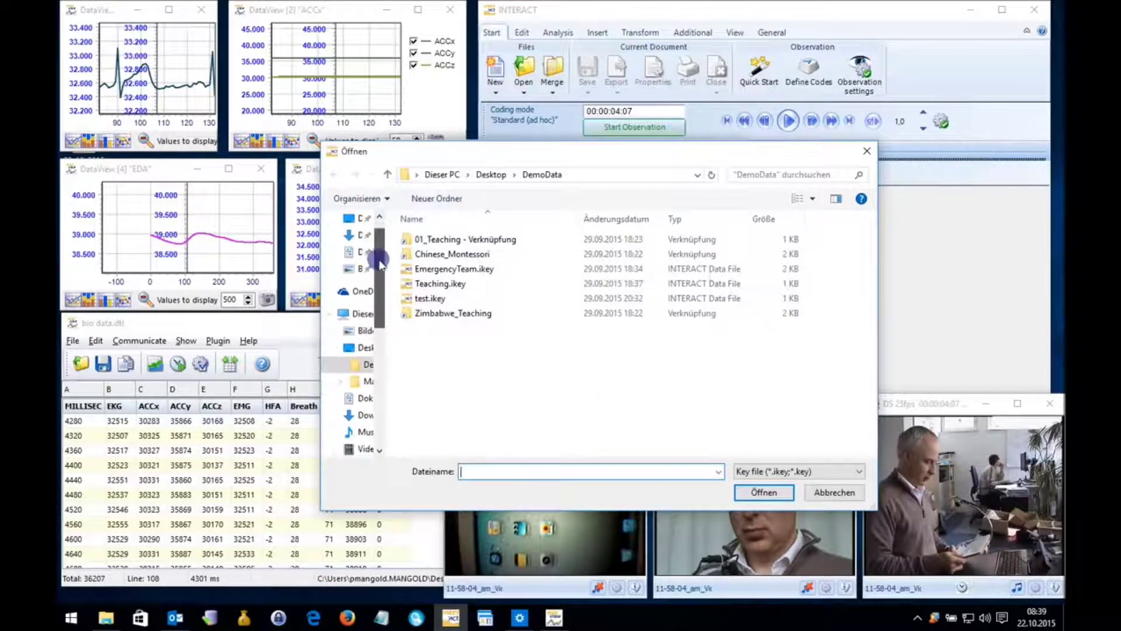
scroll(378, 266, down, 5)
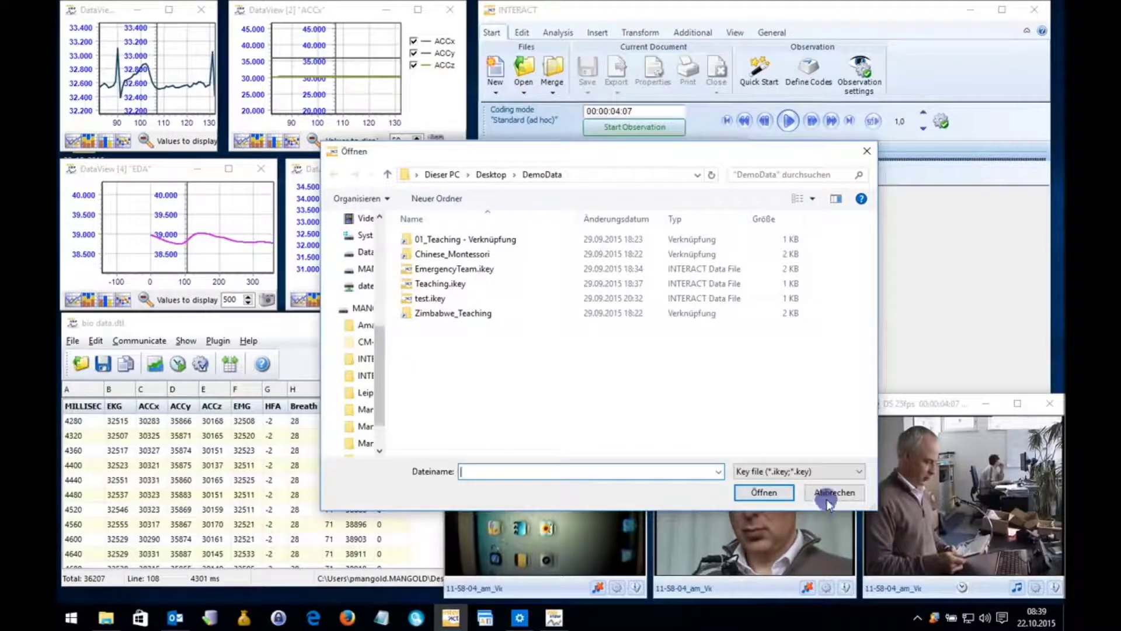
click(826, 497)
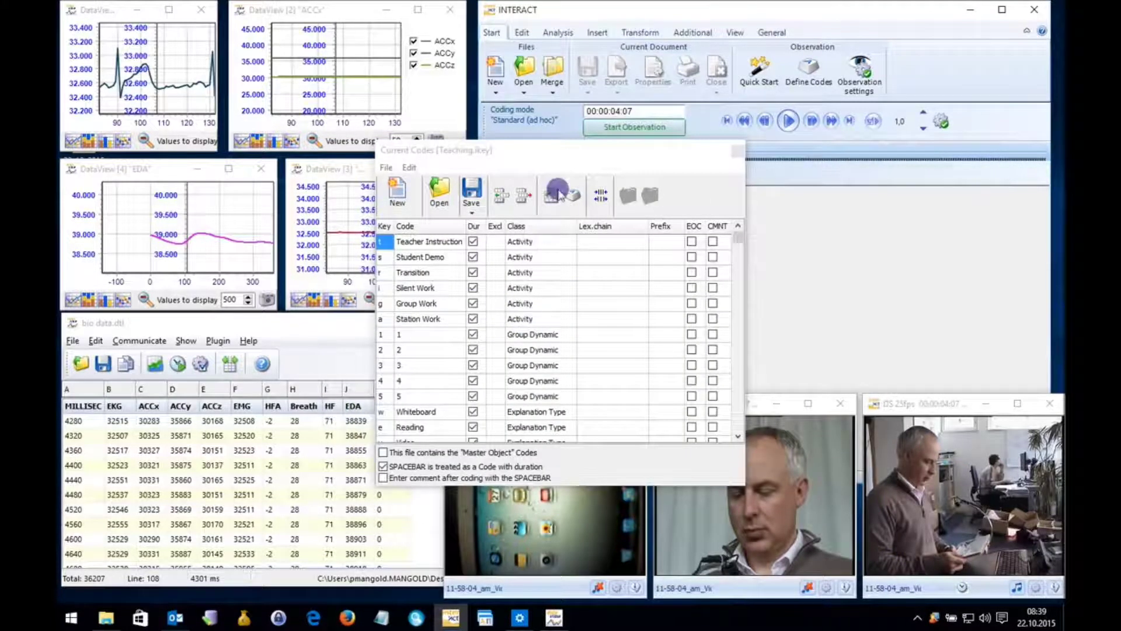
click(736, 150)
Start an observation in a new document linked to the current videos, decline storing it in their folder, and place the coding panel over the event list.
click(663, 121)
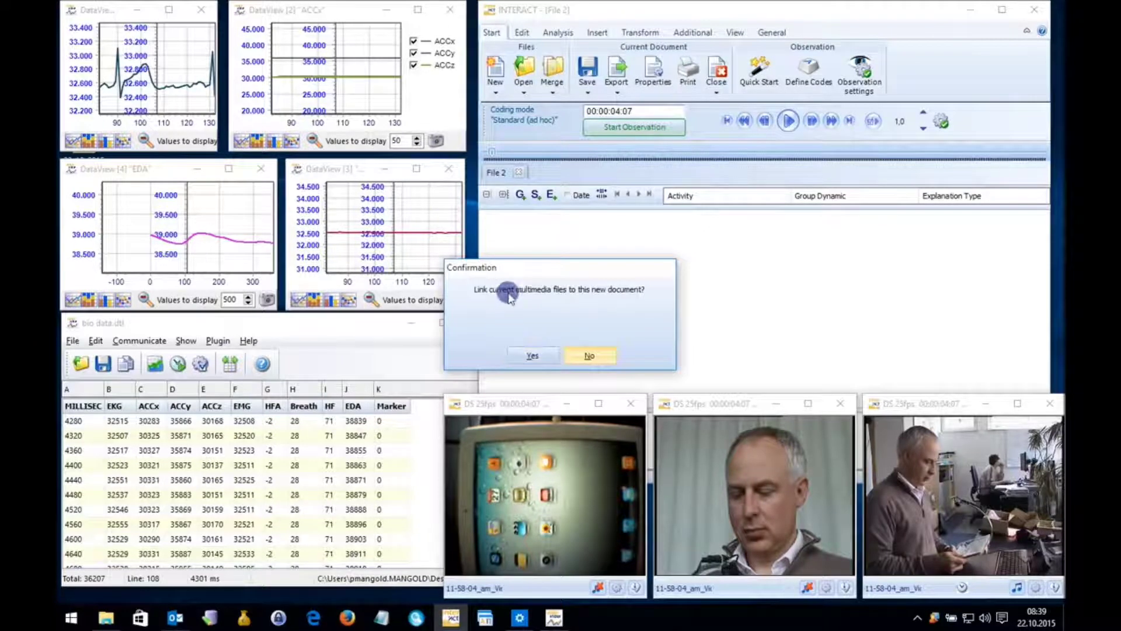
click(545, 356)
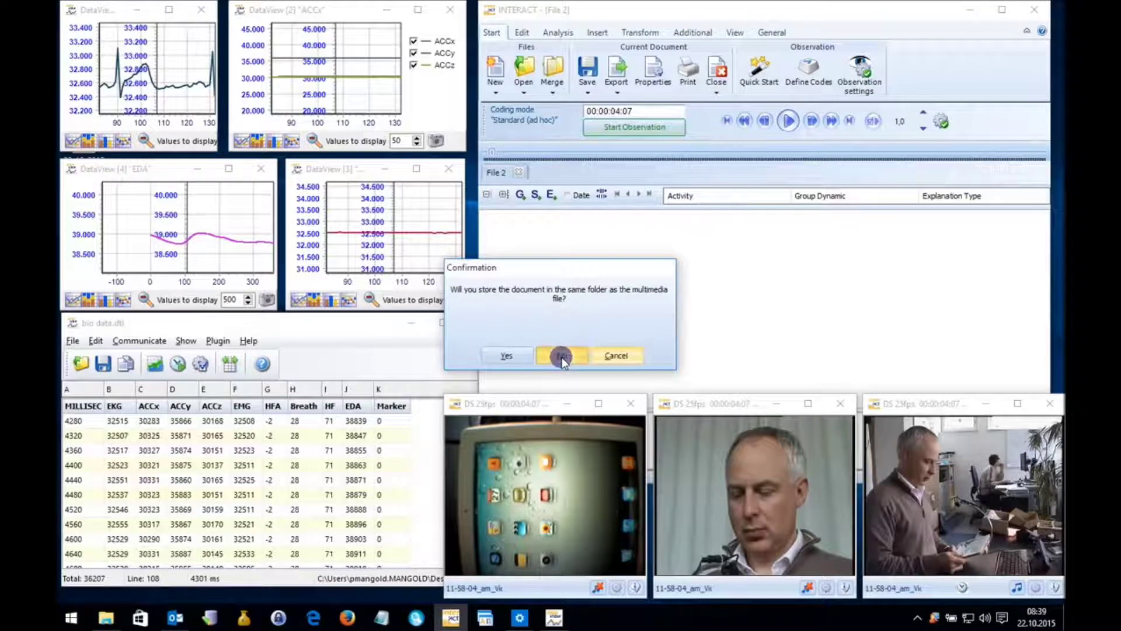
click(562, 356)
drag(546, 388, 843, 168)
Code Activity events and Group Dynamic events 1, 2 and 3 live while the videos play, and pause at about 16 seconds.
click(788, 120)
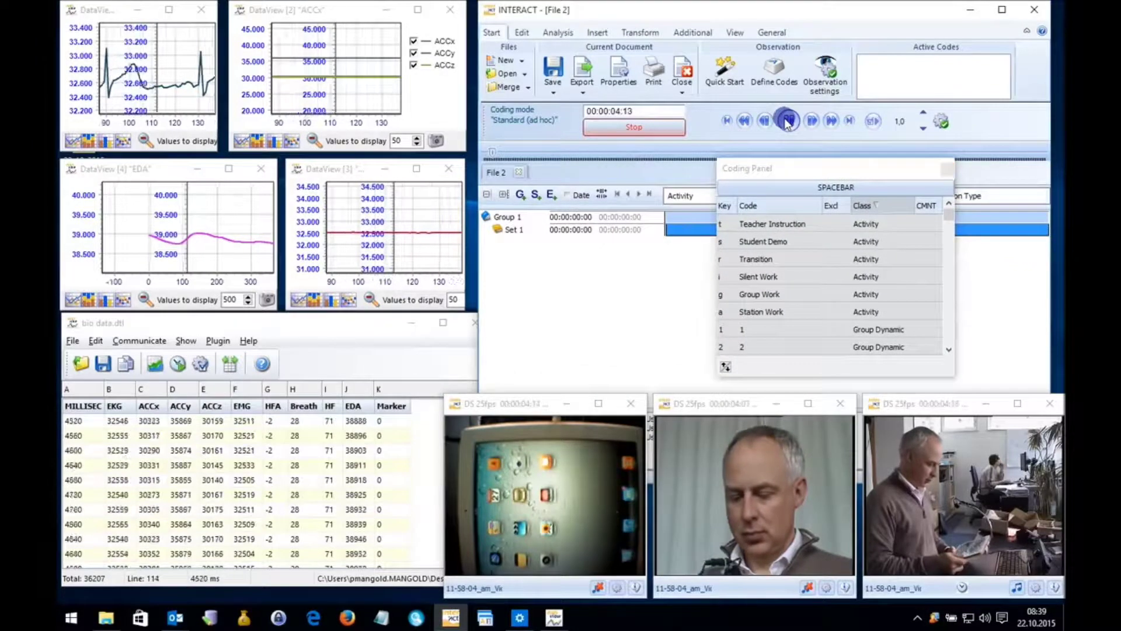
click(782, 259)
click(782, 293)
click(783, 276)
key(t)
click(782, 260)
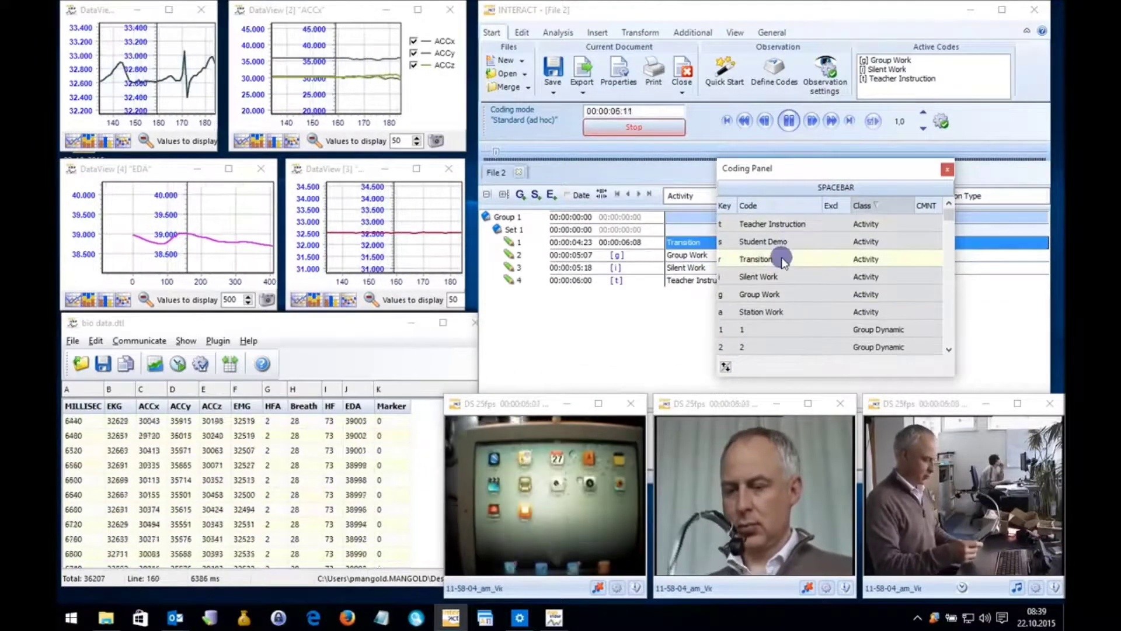
click(782, 311)
click(783, 241)
click(782, 259)
click(783, 294)
click(789, 330)
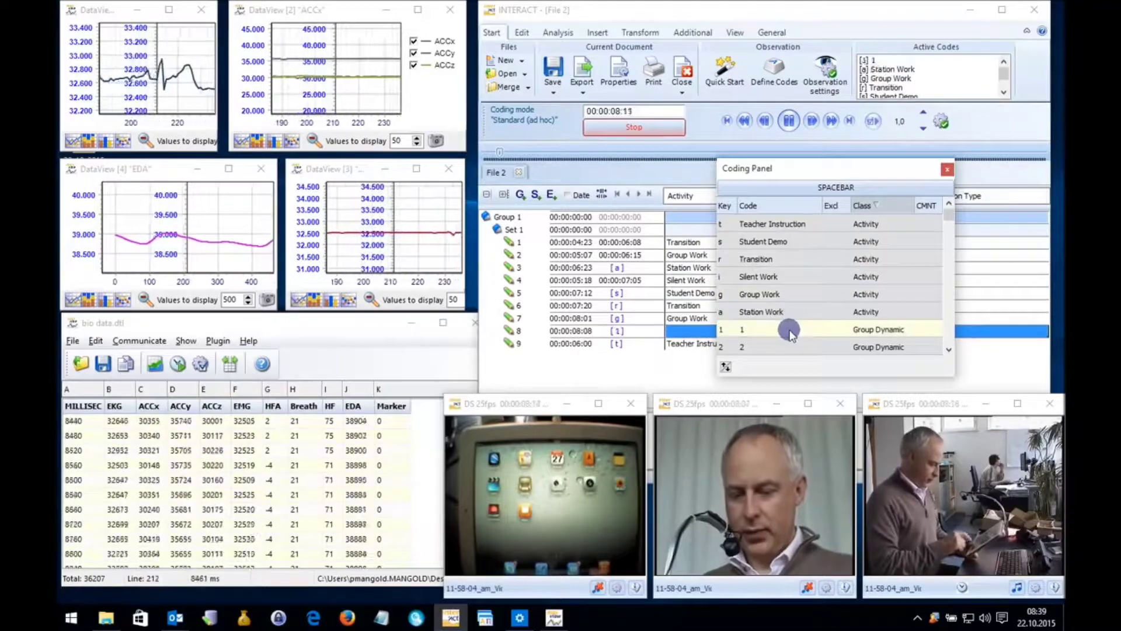
click(789, 330)
click(785, 294)
click(786, 258)
click(788, 276)
click(788, 311)
click(789, 330)
click(788, 293)
click(788, 258)
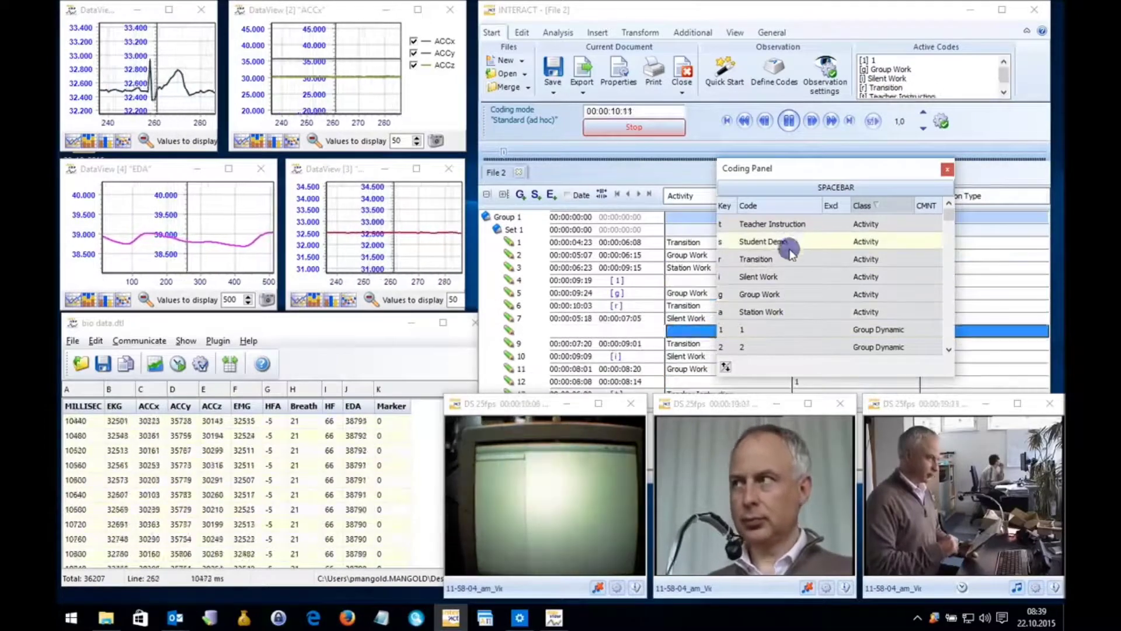
click(794, 311)
click(792, 293)
click(791, 258)
click(791, 241)
click(791, 259)
click(790, 293)
click(798, 328)
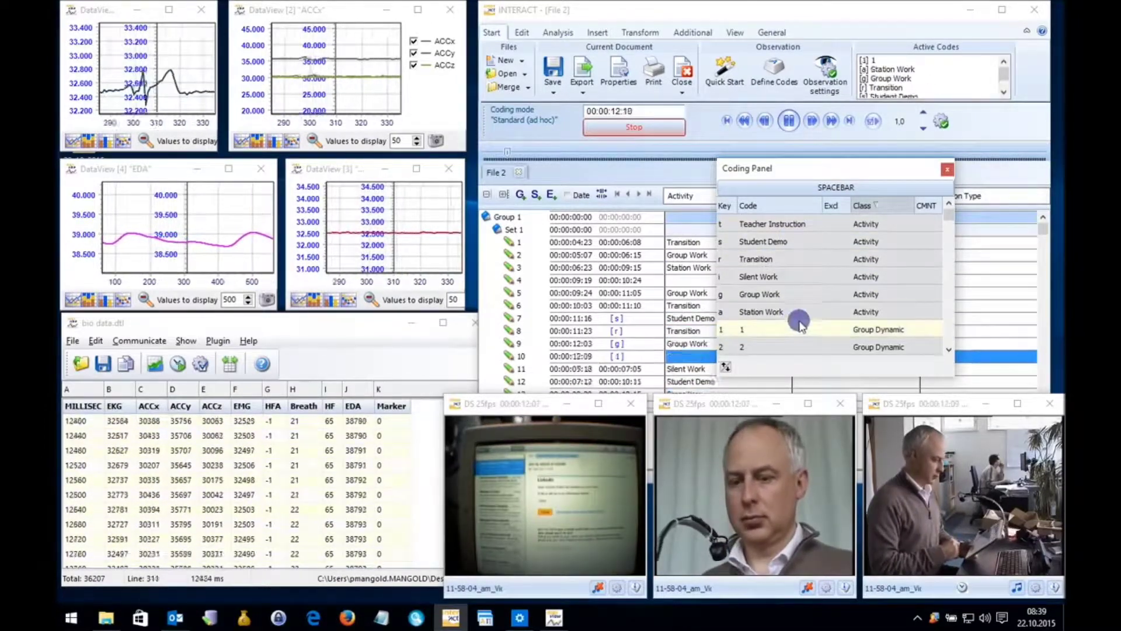
click(790, 311)
click(794, 347)
click(818, 294)
click(817, 259)
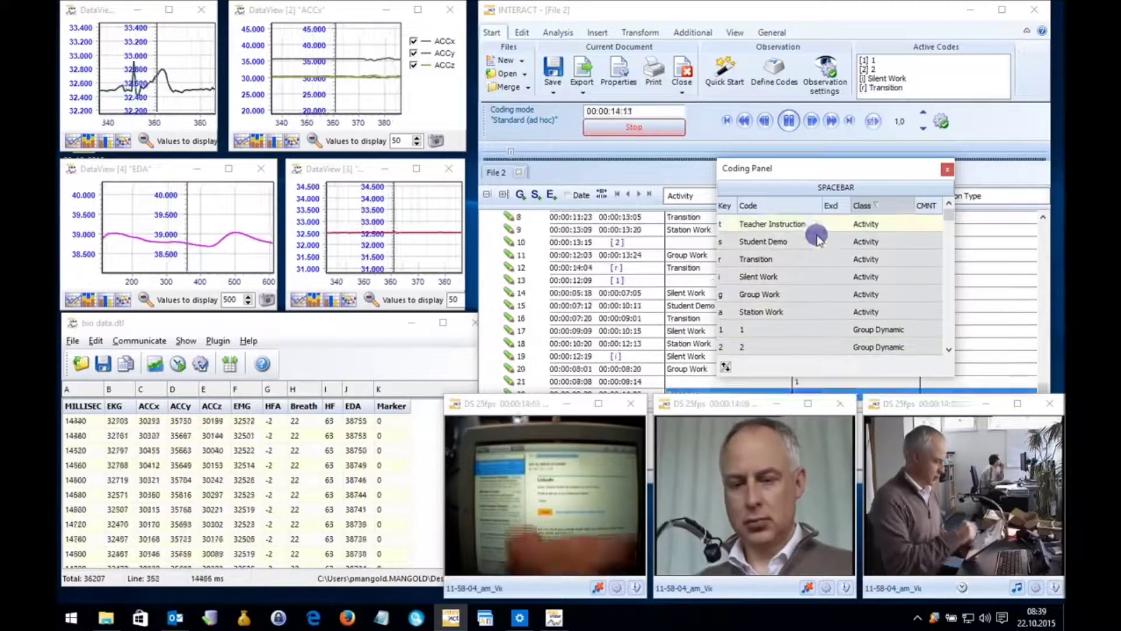
click(790, 259)
click(791, 328)
scroll(790, 329, down, 1)
click(790, 346)
click(791, 328)
click(791, 294)
click(788, 121)
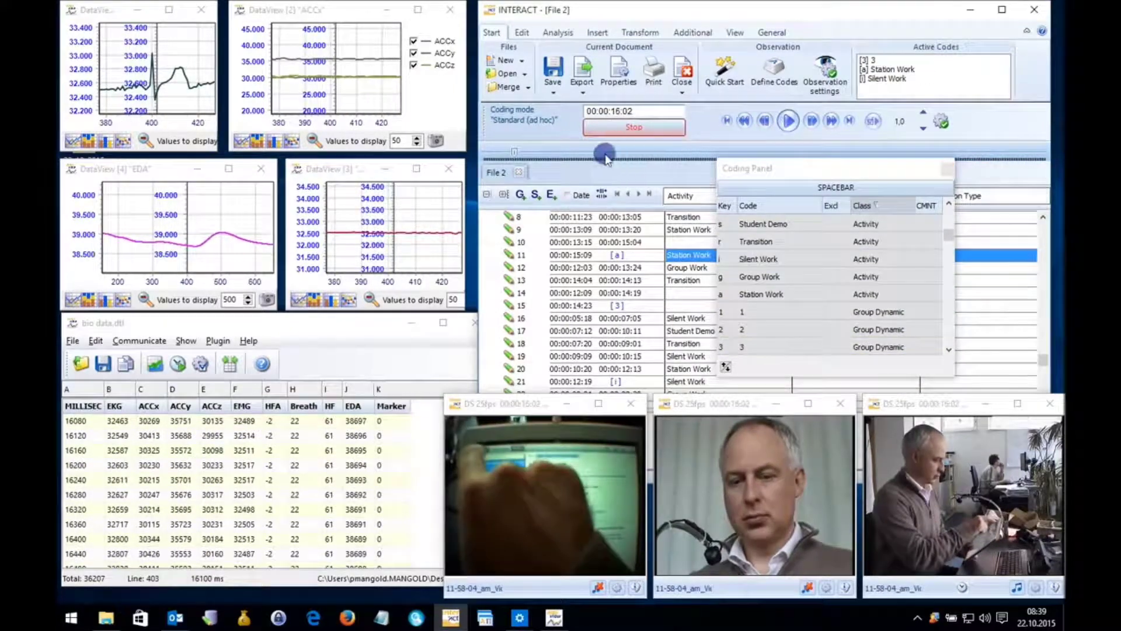
Continue coding events from about 24 seconds into the videos and end the observation at about 27 seconds.
drag(512, 152, 529, 153)
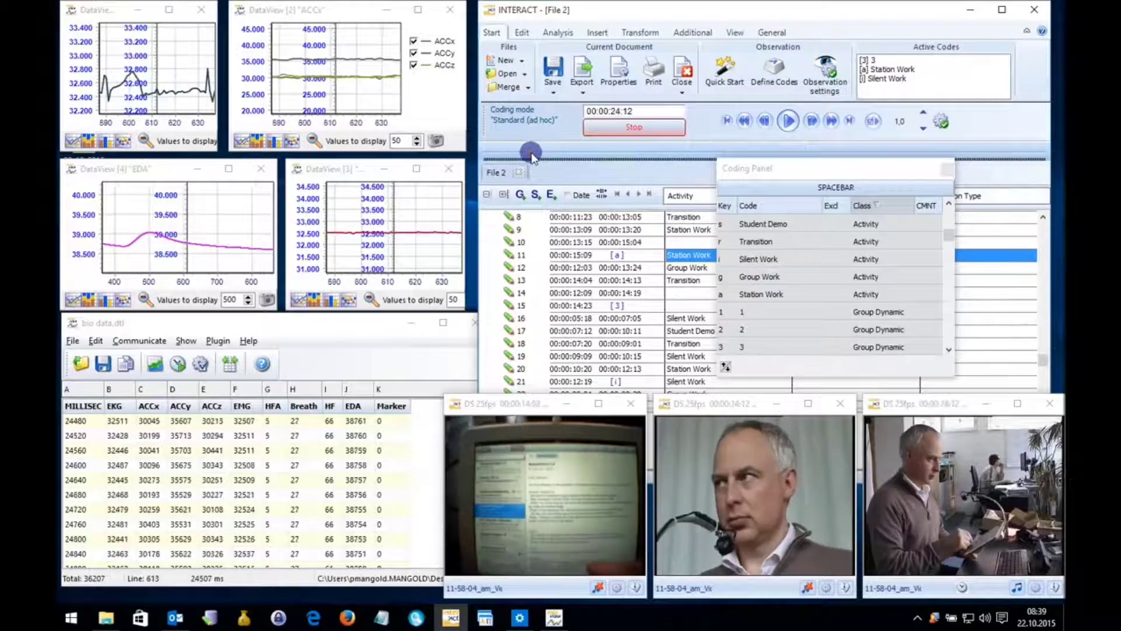
click(791, 120)
key(r)
click(818, 276)
click(788, 121)
click(661, 134)
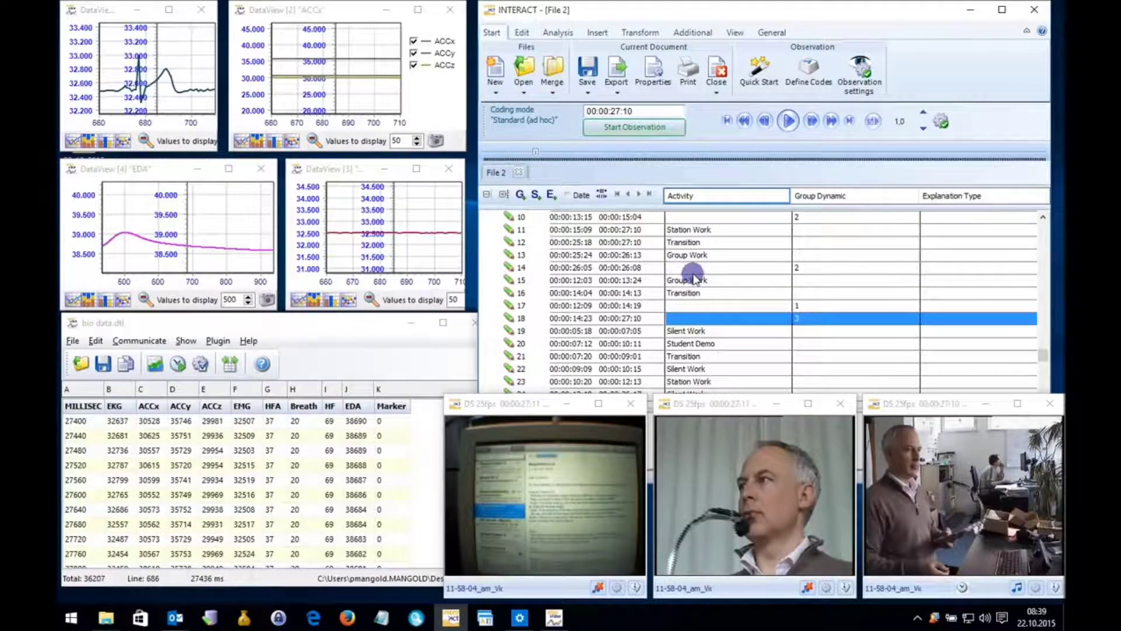
Return to the start of the event list and play back the coded Station Work, Transition and Group Work events.
click(693, 274)
scroll(695, 268, up, 5)
click(696, 259)
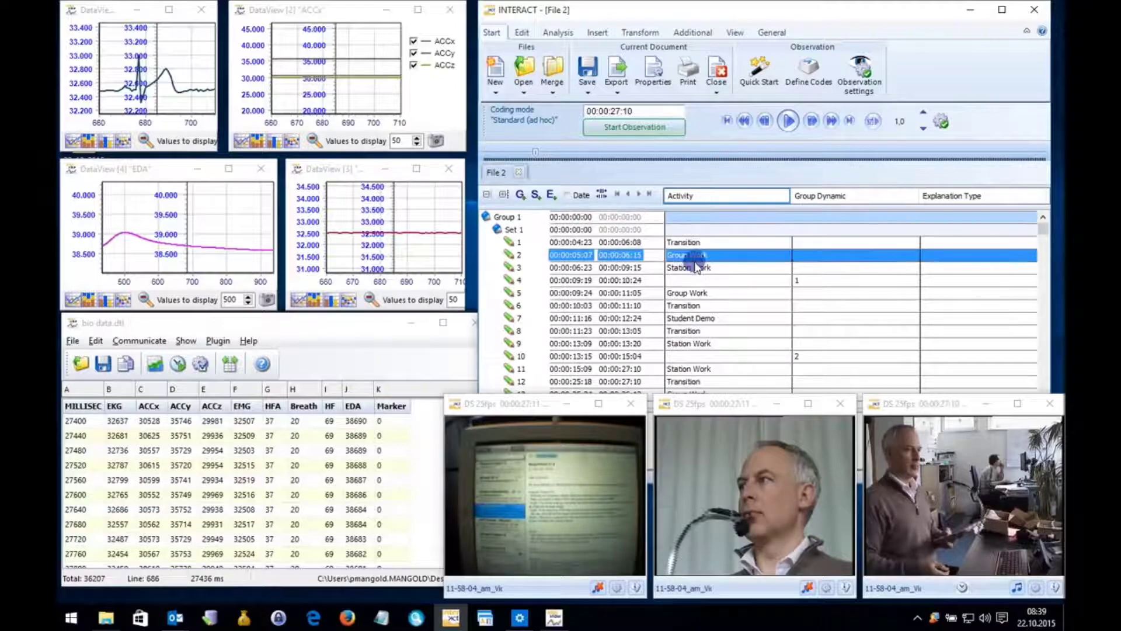
double_click(696, 268)
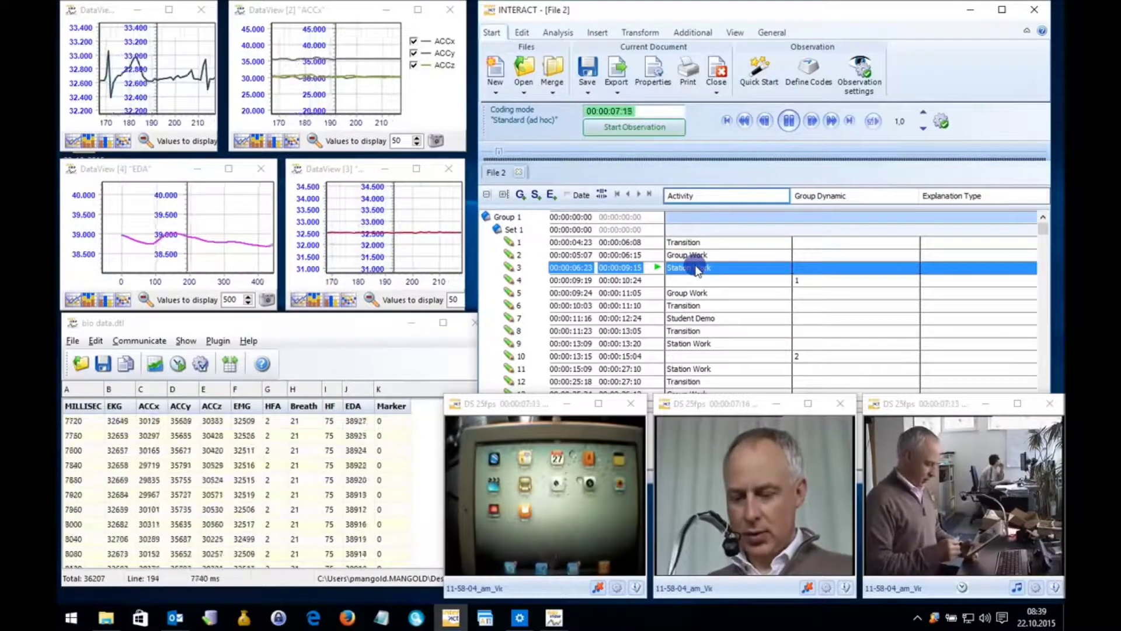
double_click(701, 306)
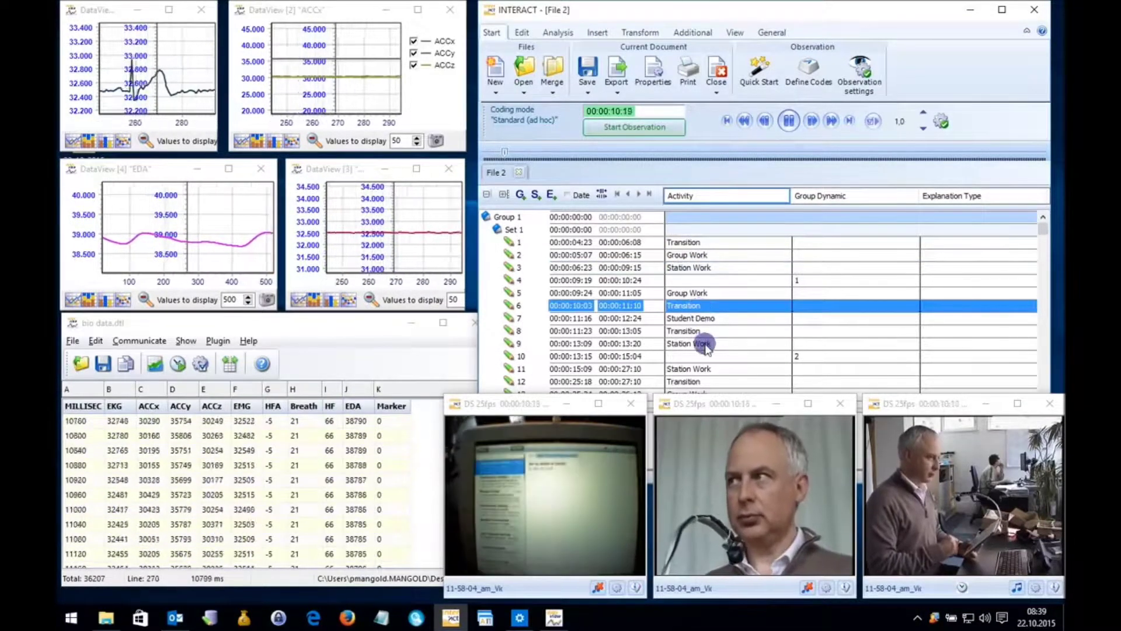
double_click(702, 344)
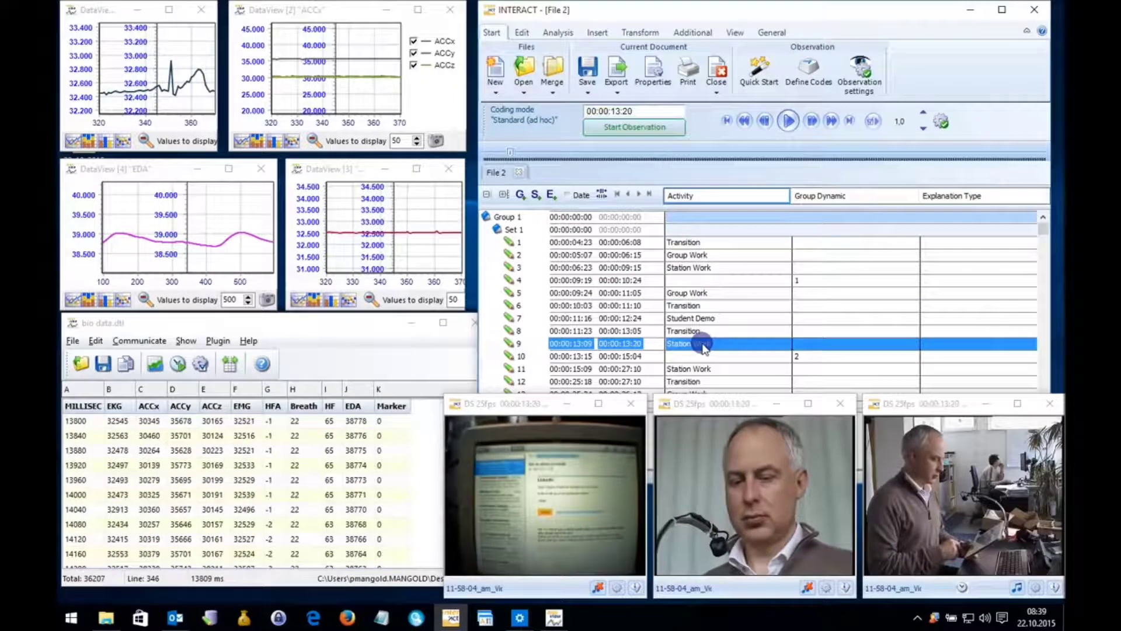
double_click(698, 255)
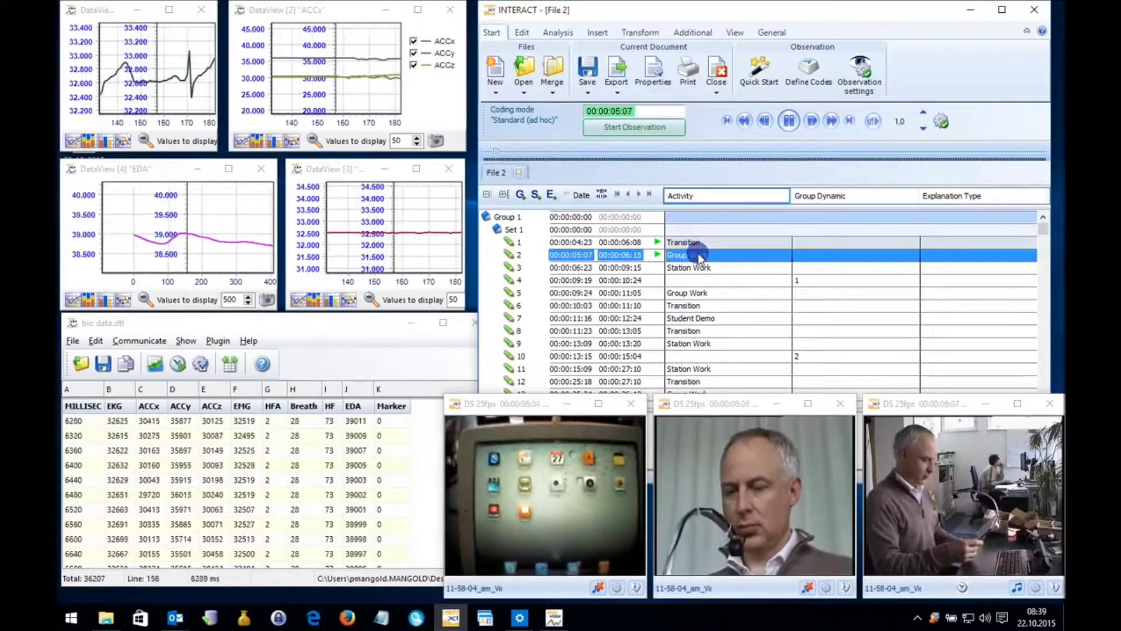
Play Station Work event 3, move the screen video window off the transcript area, and enter placeholder transcript text for that event.
double_click(701, 270)
drag(552, 397, 857, 293)
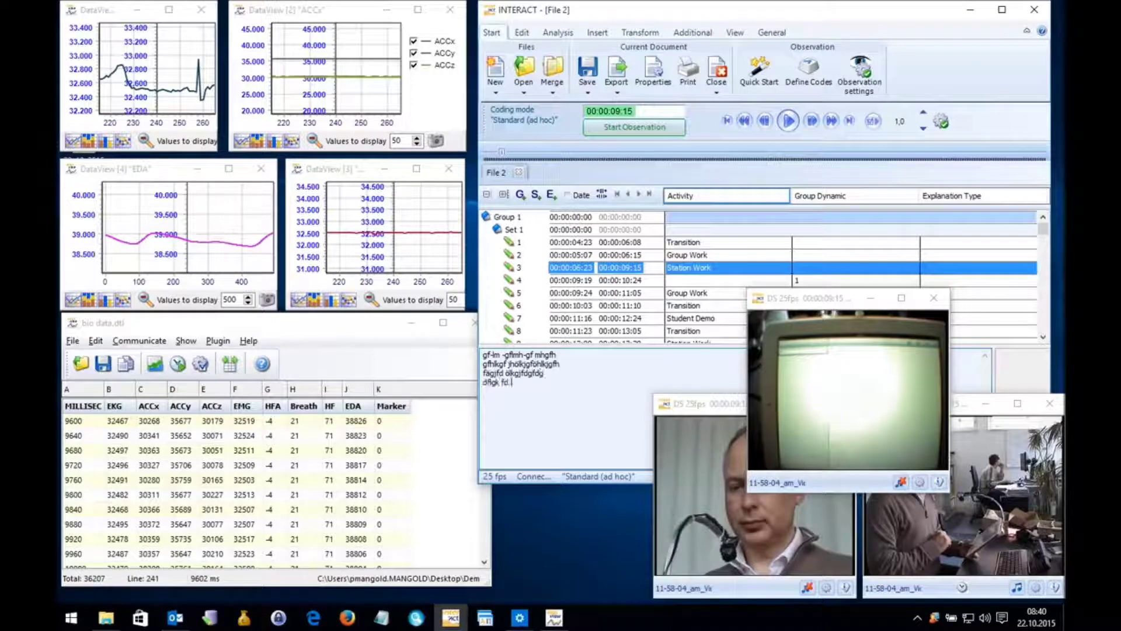
Play coded events 4 and 5, pause playback, and move the screen video window back below the event list.
double_click(712, 294)
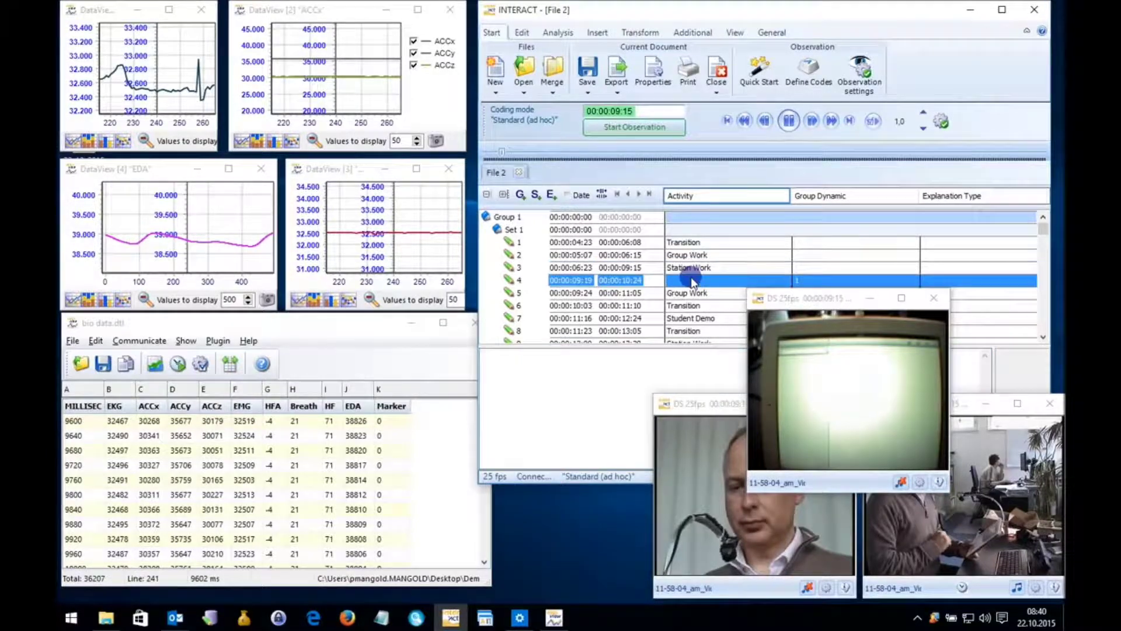
double_click(691, 295)
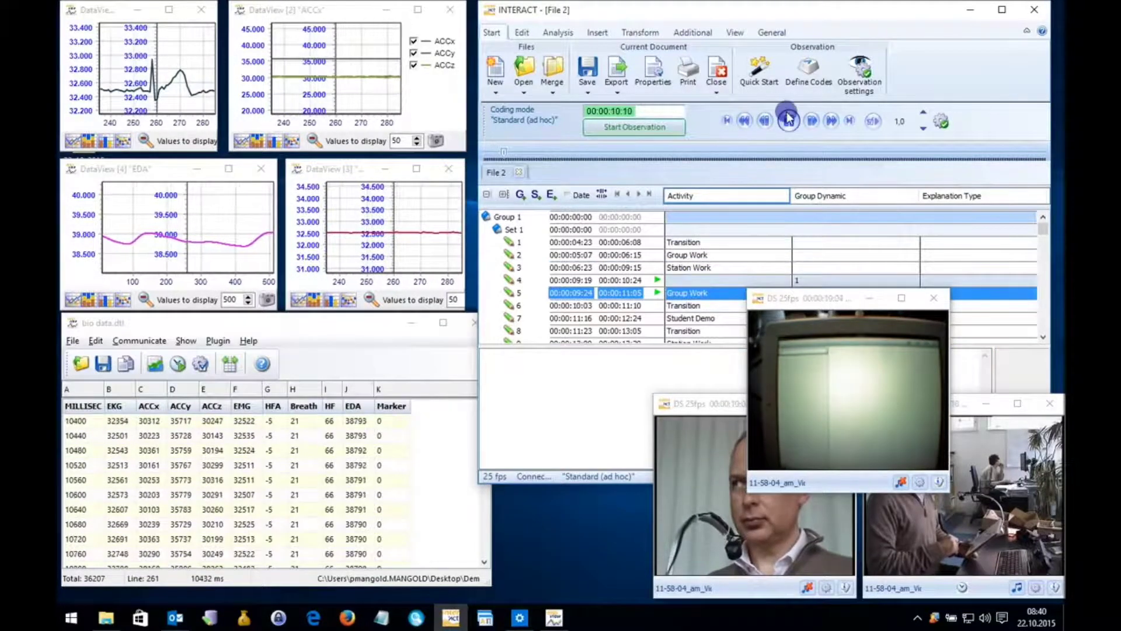
click(789, 121)
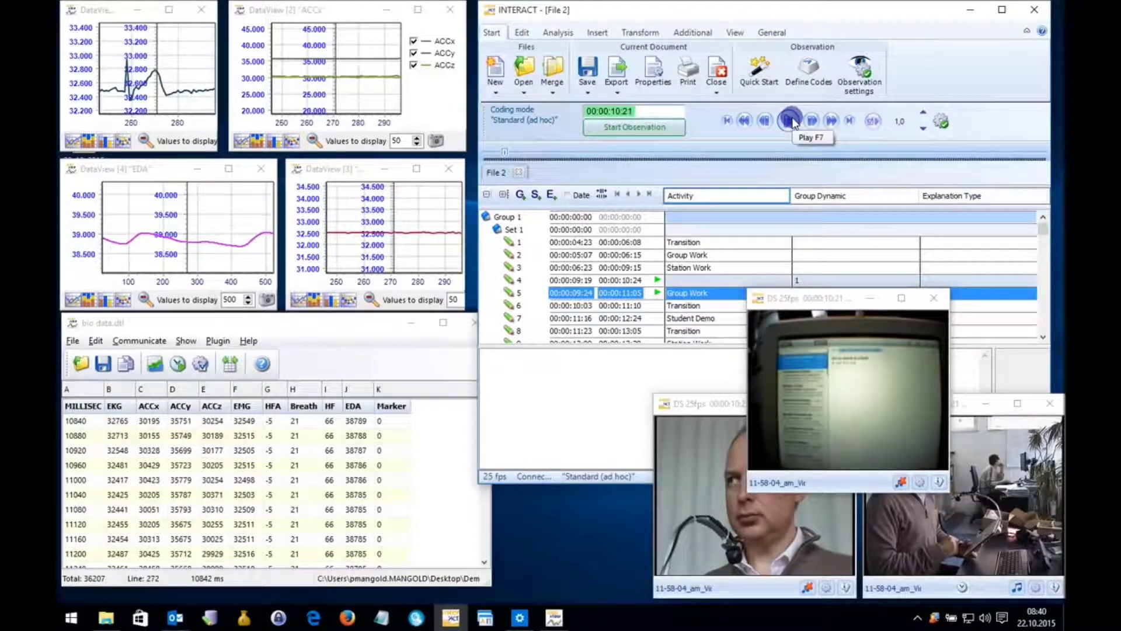
click(851, 254)
drag(832, 301, 562, 410)
click(586, 302)
click(681, 209)
Create a Time Line Chart of the document with all Activity and Group Dynamic codes included.
click(559, 35)
click(513, 68)
click(428, 261)
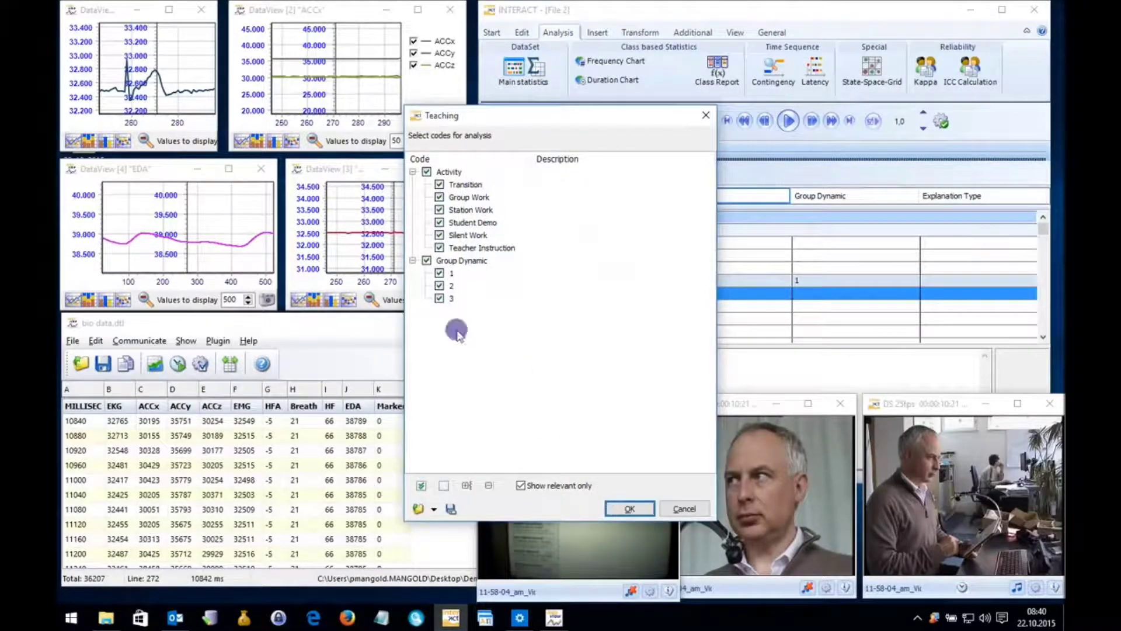
click(631, 512)
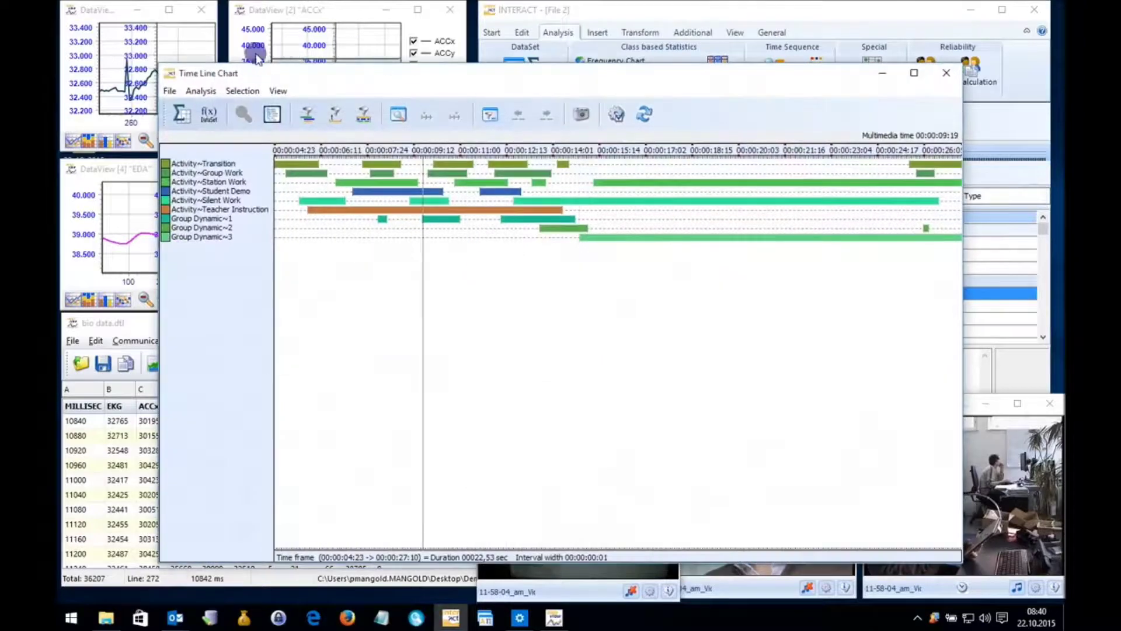
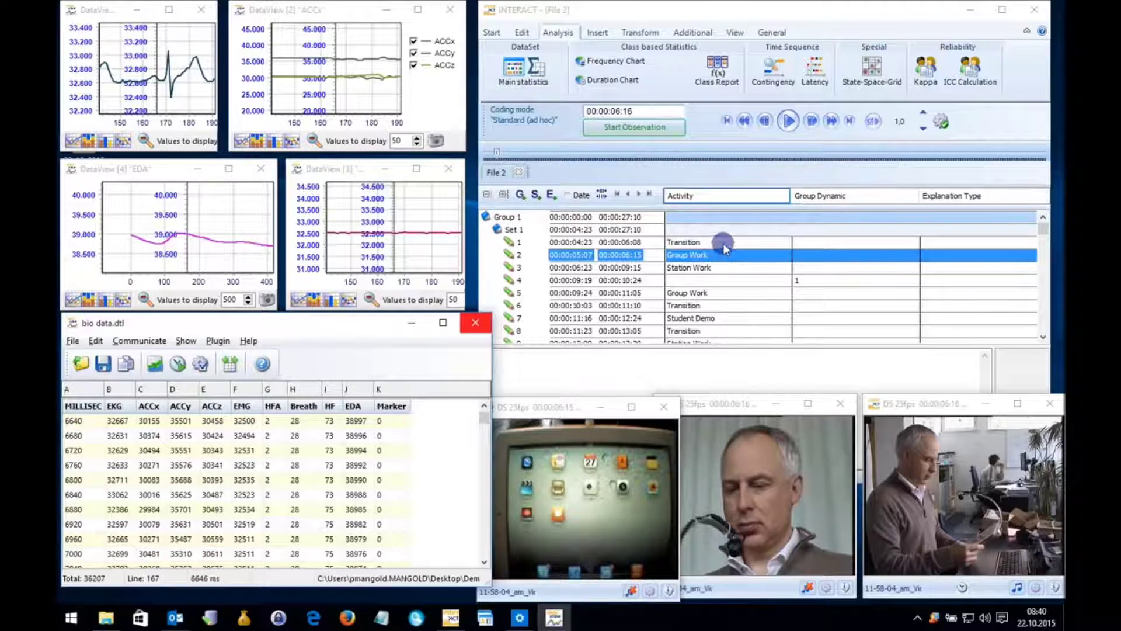
Enlarge the event list downwards over the transcript area and select events 1 to 11.
click(983, 202)
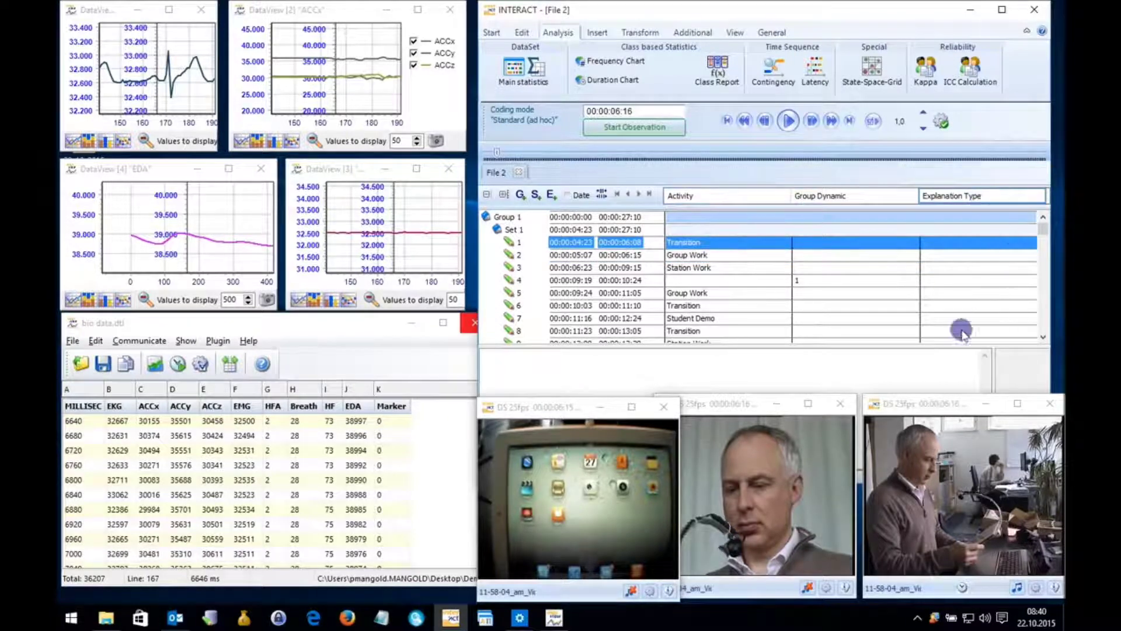
drag(688, 347, 689, 393)
click(708, 246)
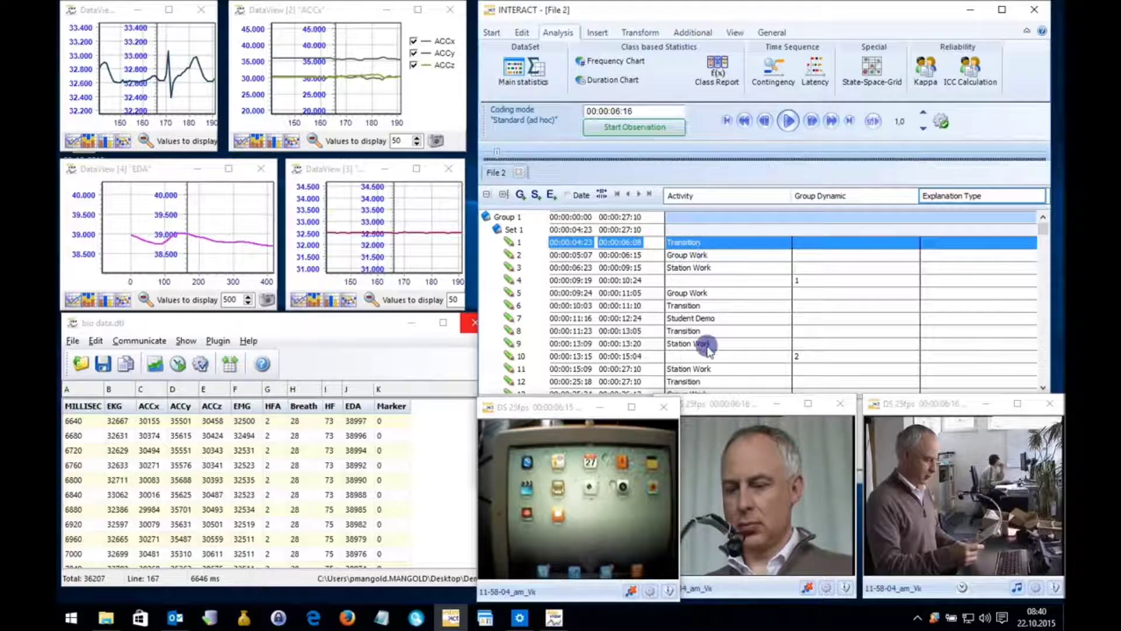
shift+click(708, 370)
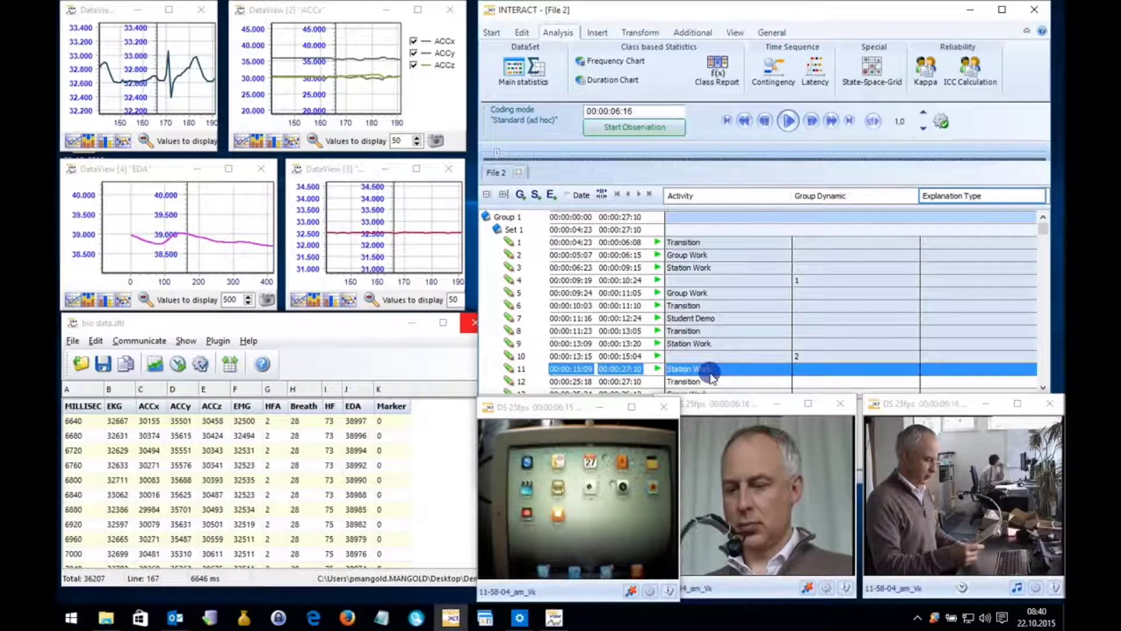
drag(710, 377, 711, 271)
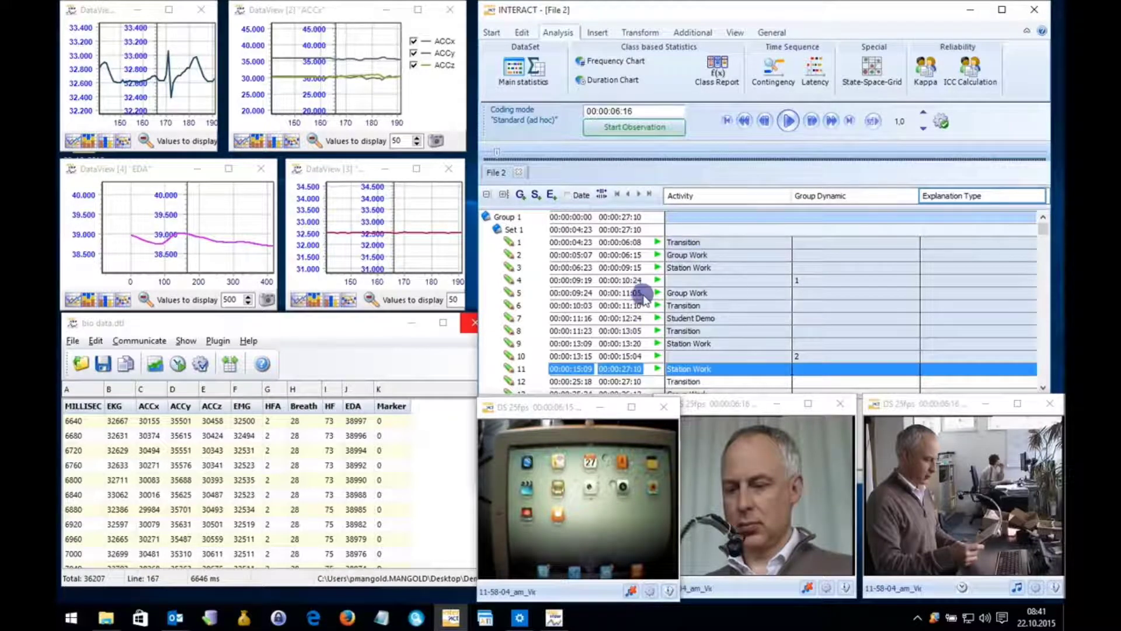
Find and select all events coded Group Work in the Activity class, searching from the top of the document.
click(688, 294)
click(523, 33)
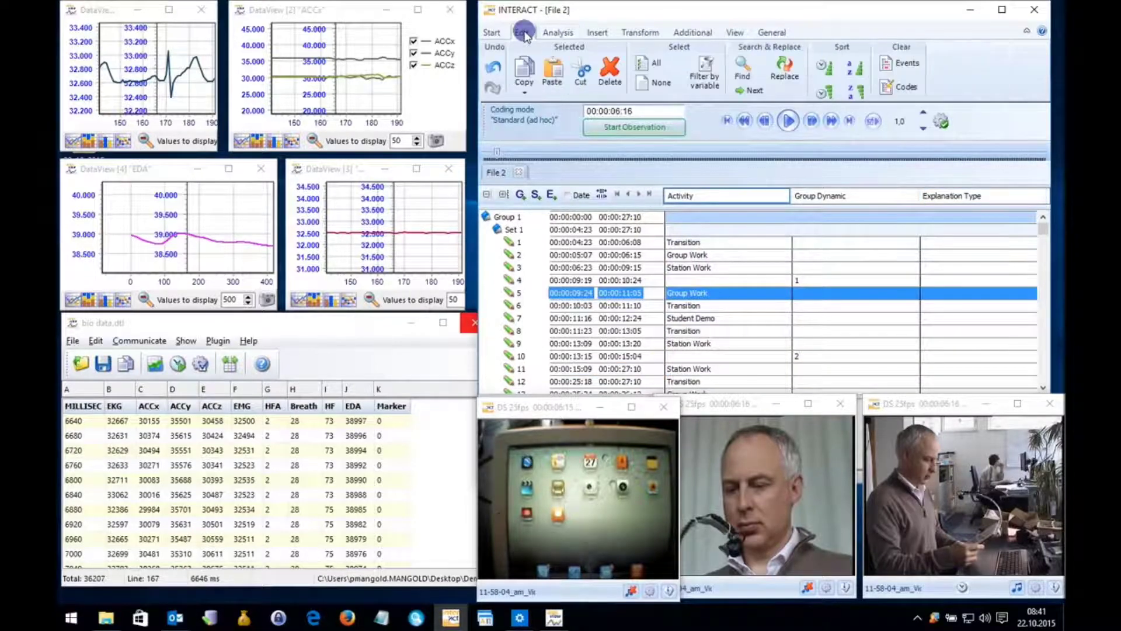
click(744, 67)
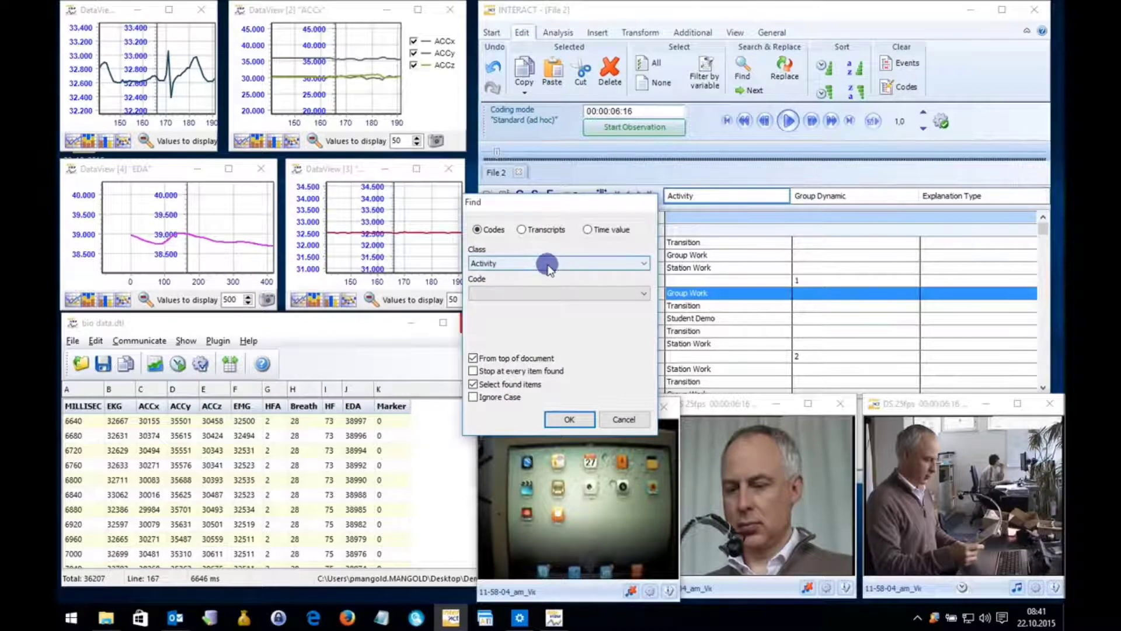
click(539, 295)
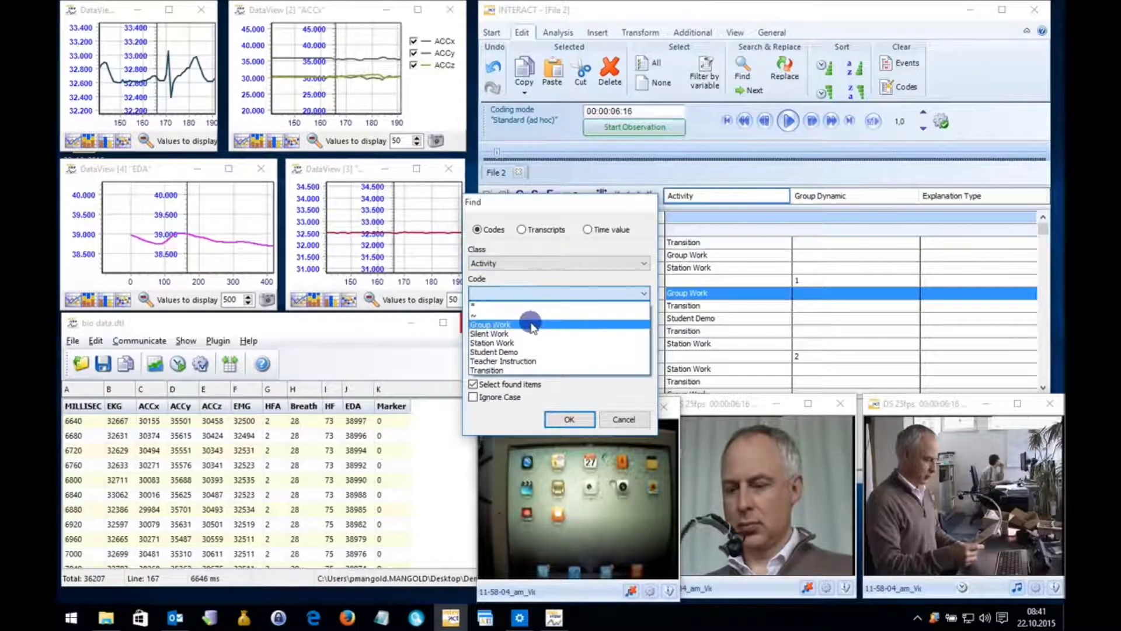
click(531, 325)
click(569, 418)
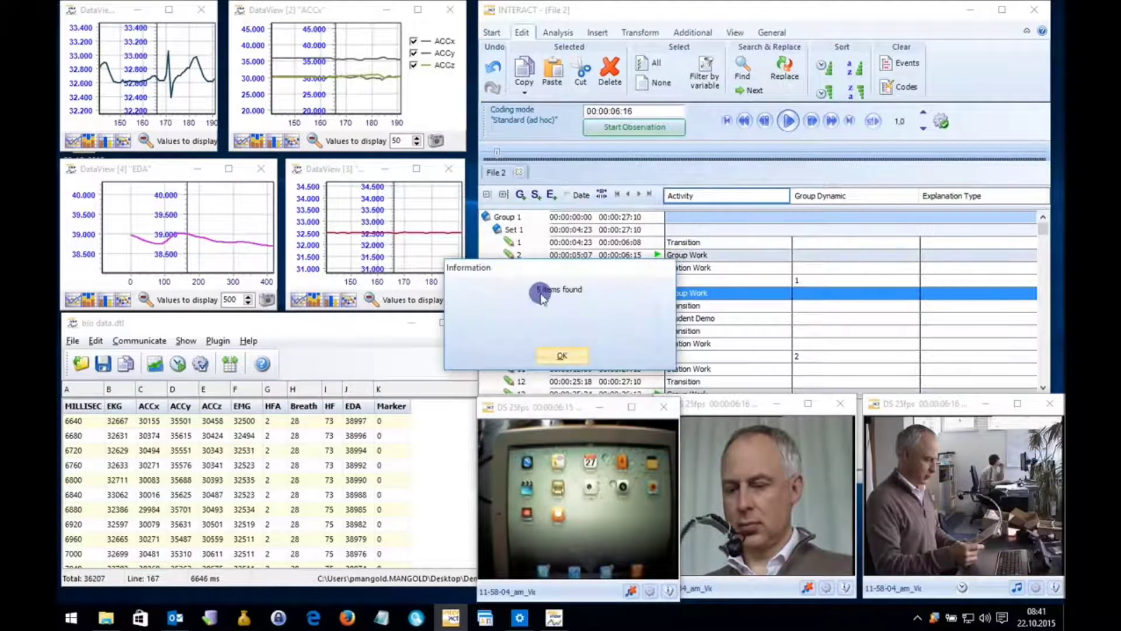
click(562, 355)
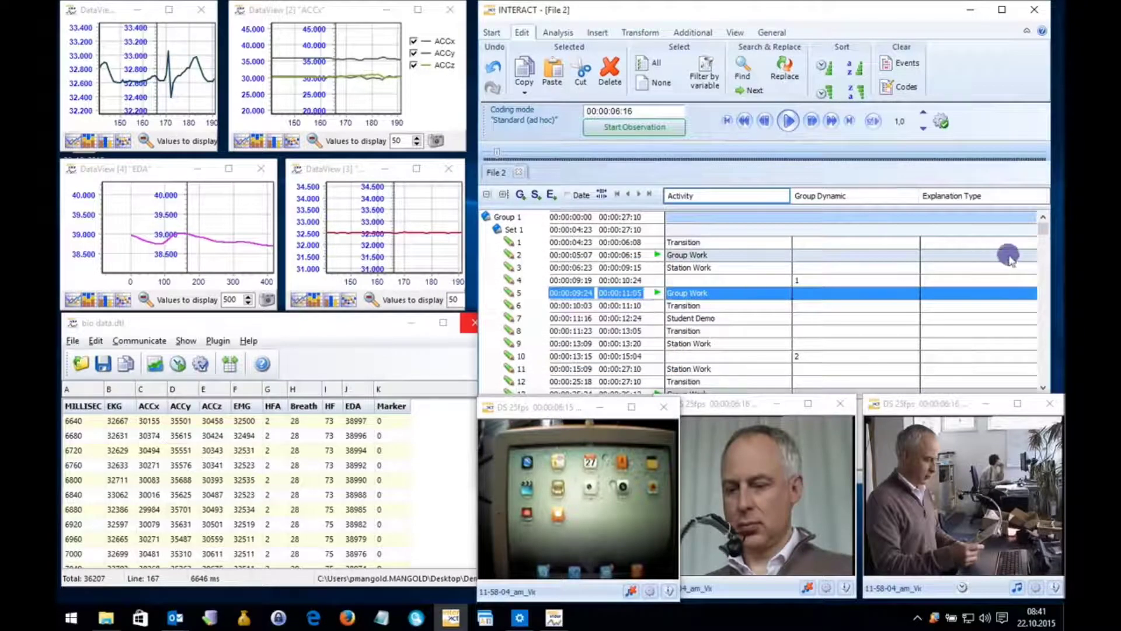
Copy the marked Group Work events to DataView.
scroll(1043, 388, down, 4)
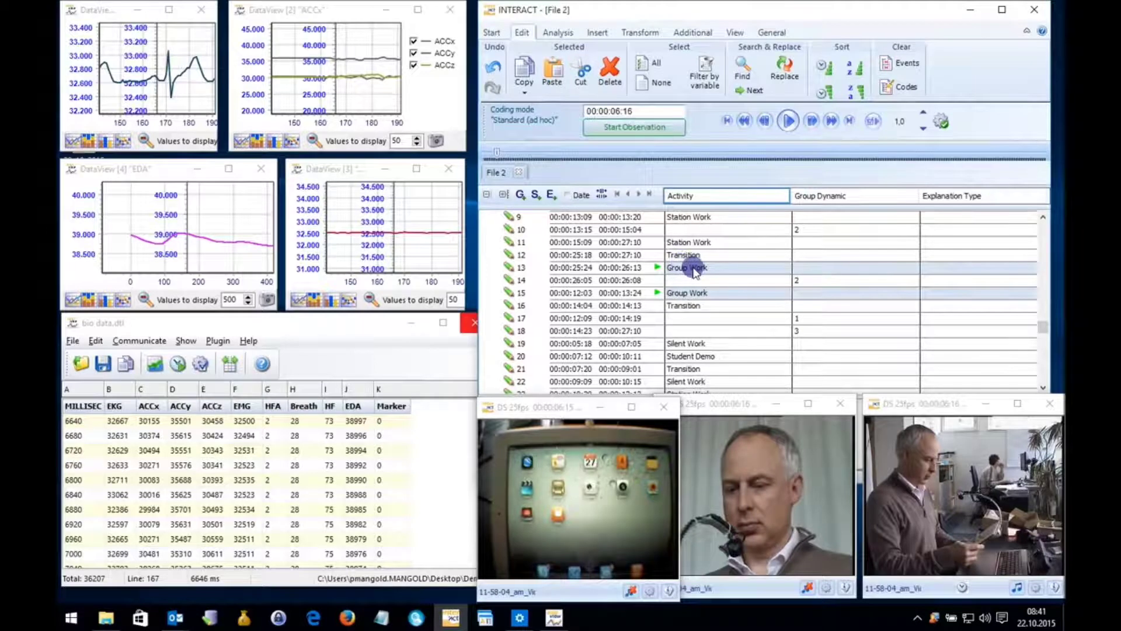
right_click(694, 271)
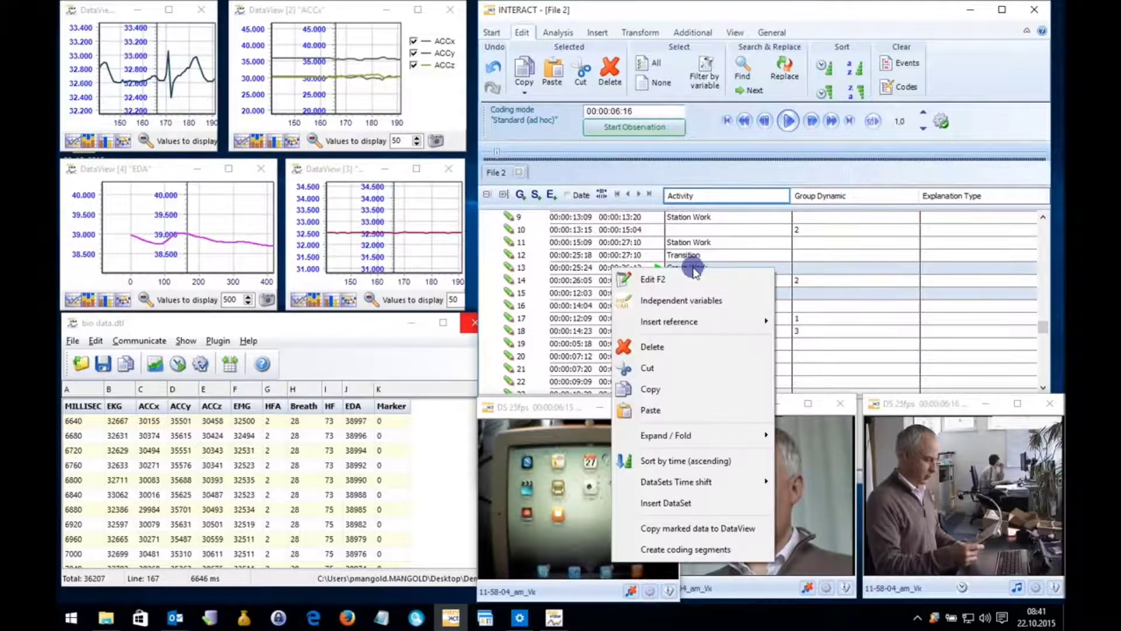
click(723, 533)
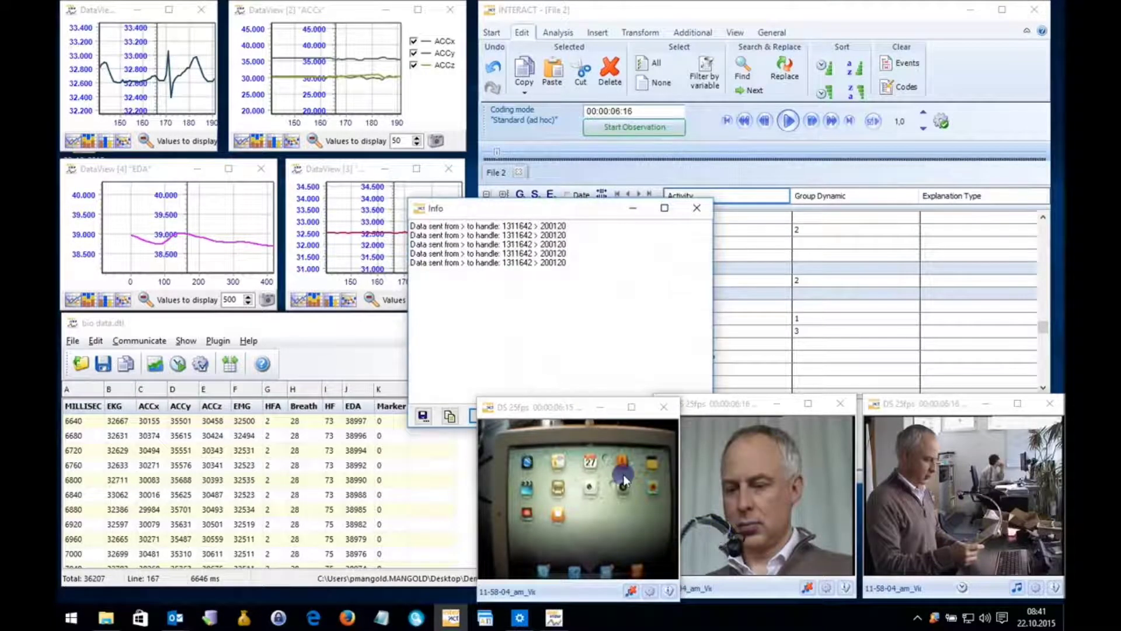
Bring the bio data table to the front, widen it beyond the Activity column and extend it upwards.
click(371, 329)
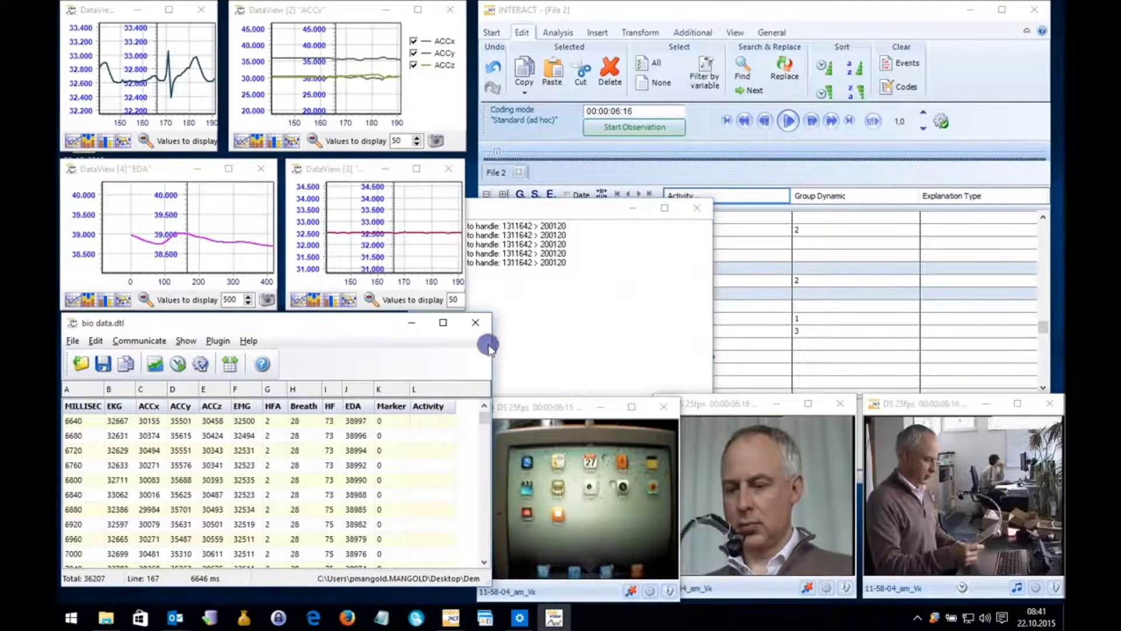
drag(493, 340, 623, 338)
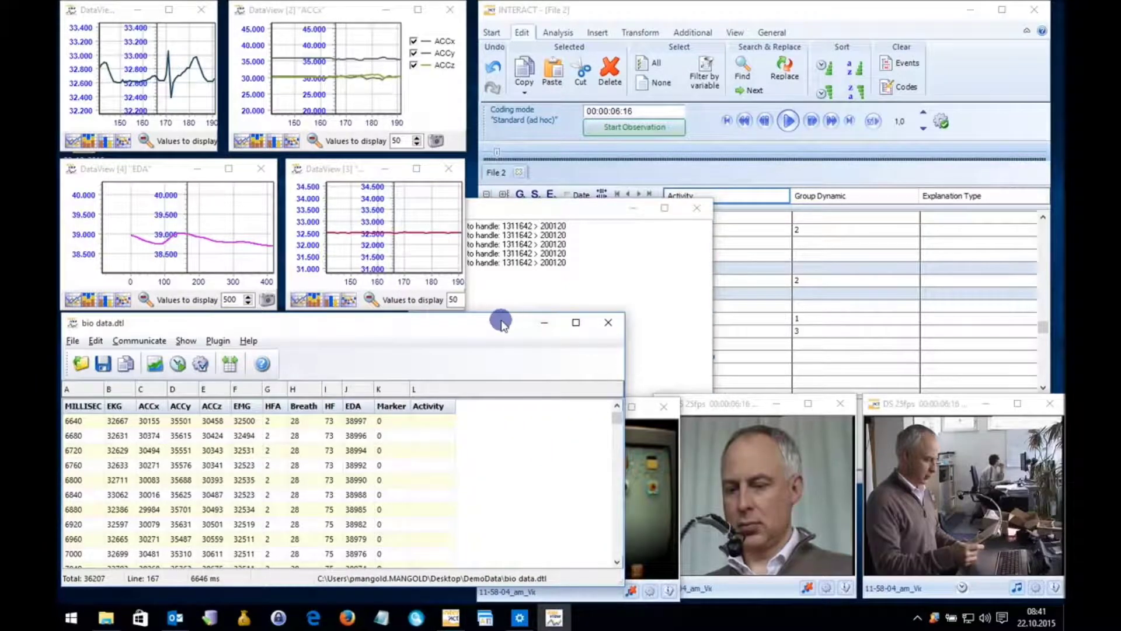
drag(500, 314, 577, 42)
Examine the Activity column from the first row down to the first block of Group Work entries.
click(617, 547)
click(617, 547)
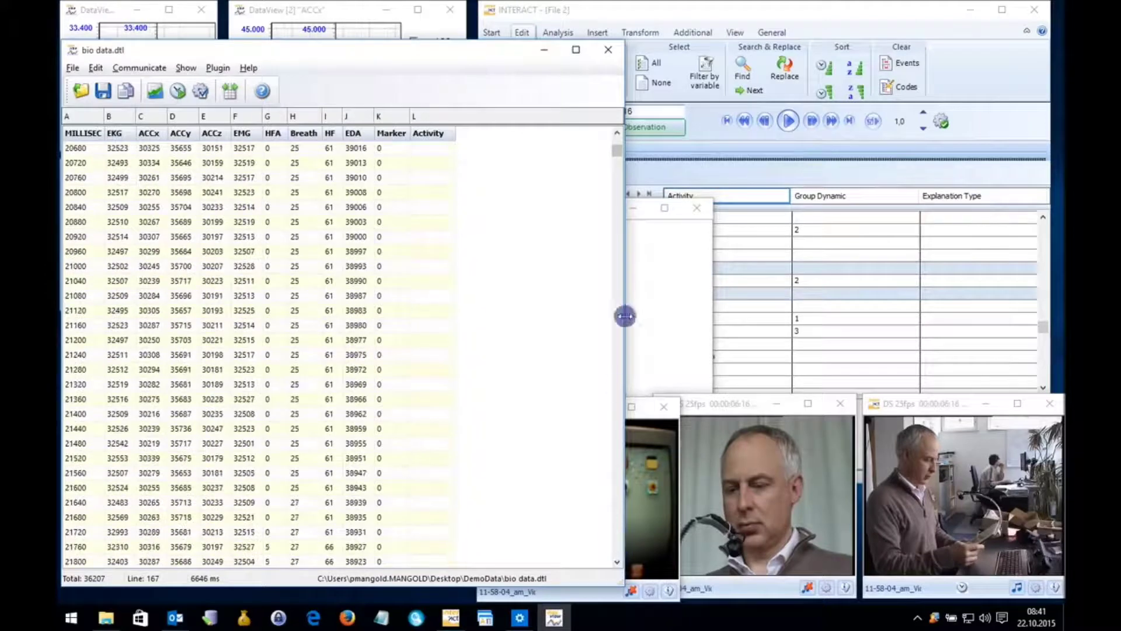
drag(619, 135, 618, 133)
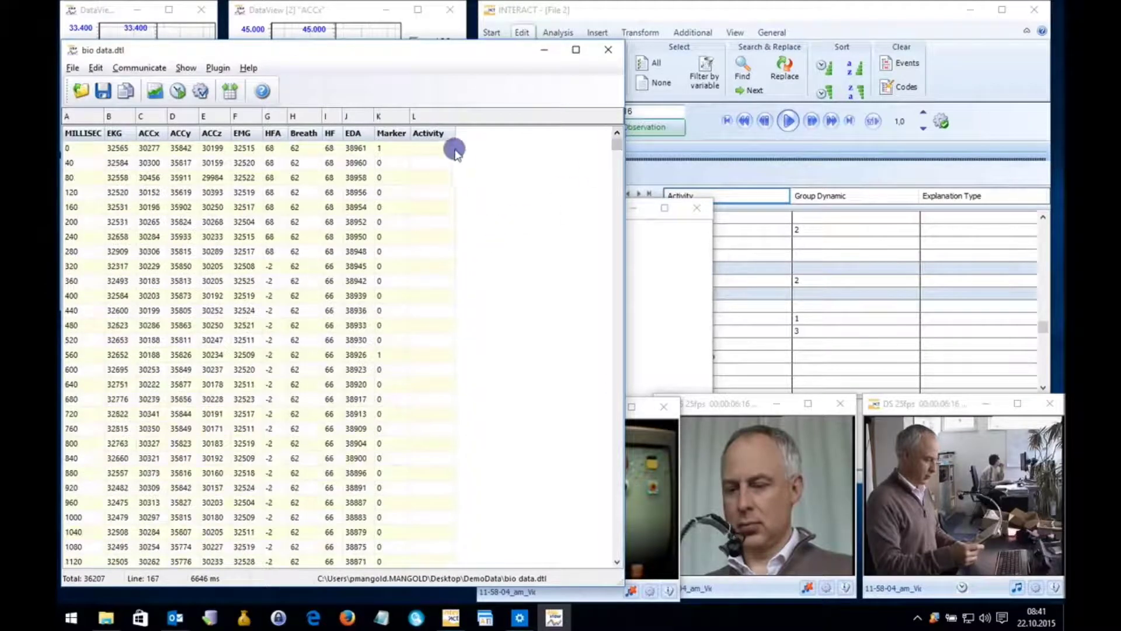
click(616, 449)
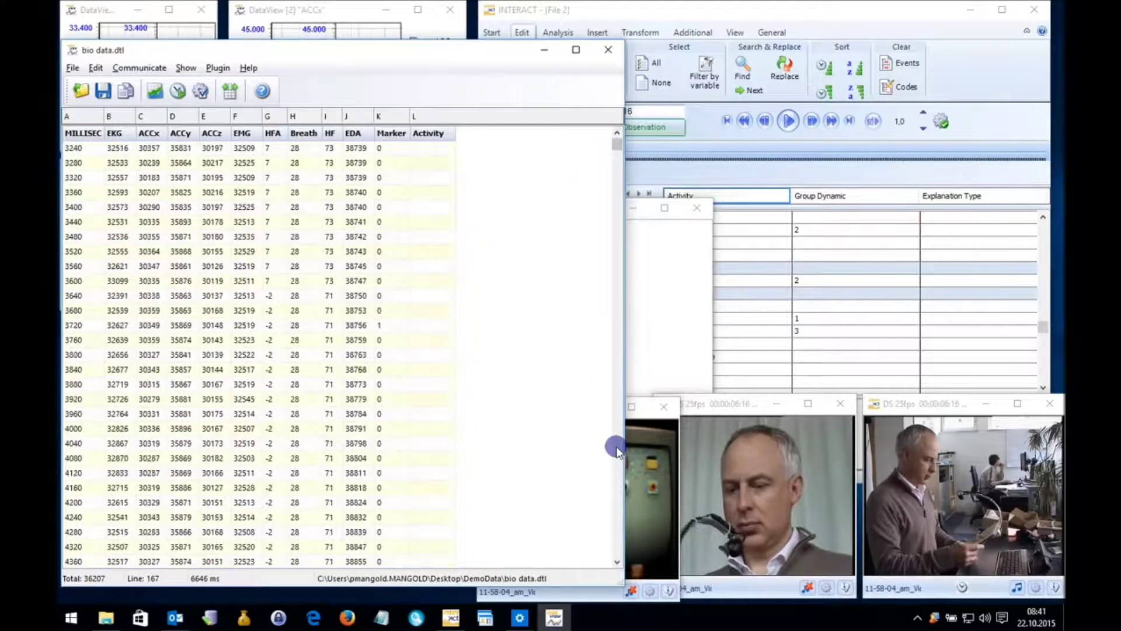
click(450, 178)
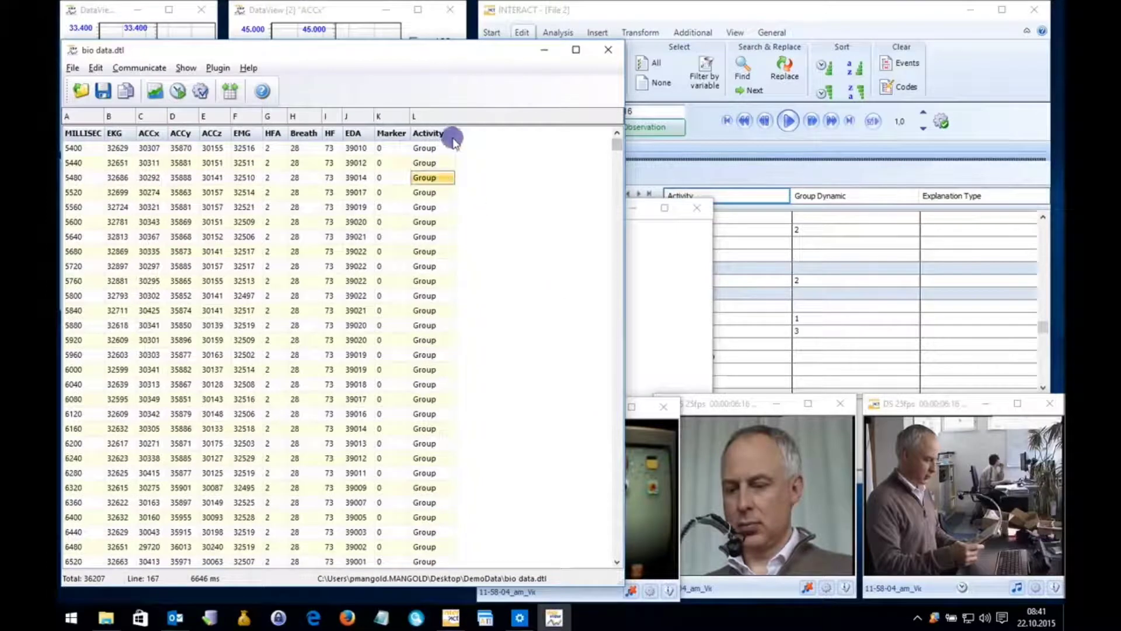
click(416, 222)
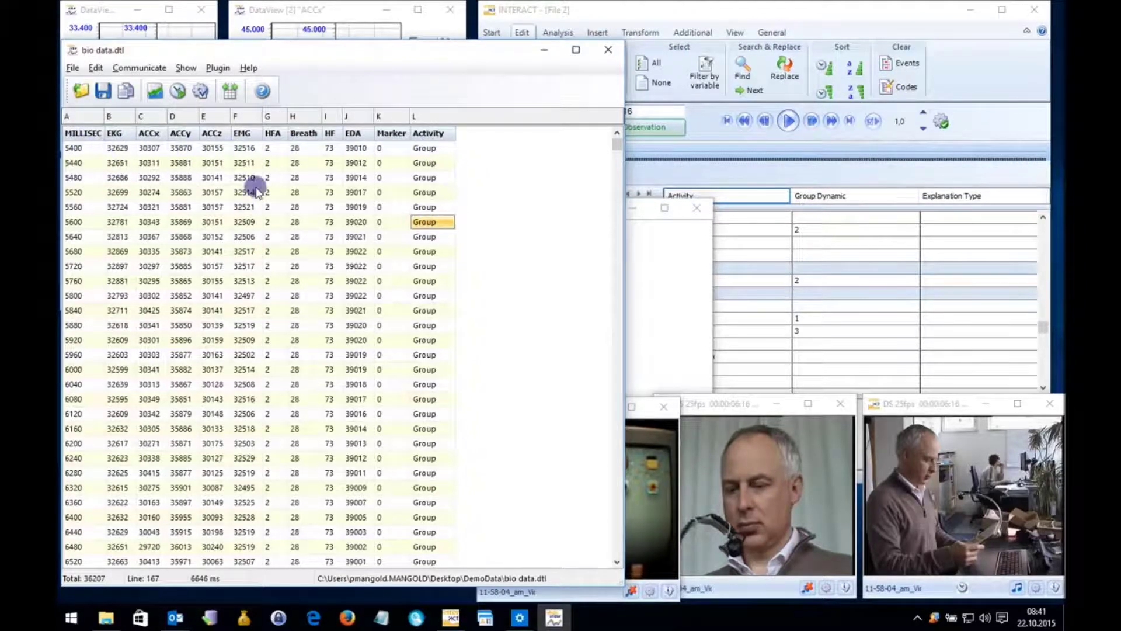
Compare the Group Work events in the event list with the further Group blocks in the bio data table.
click(744, 270)
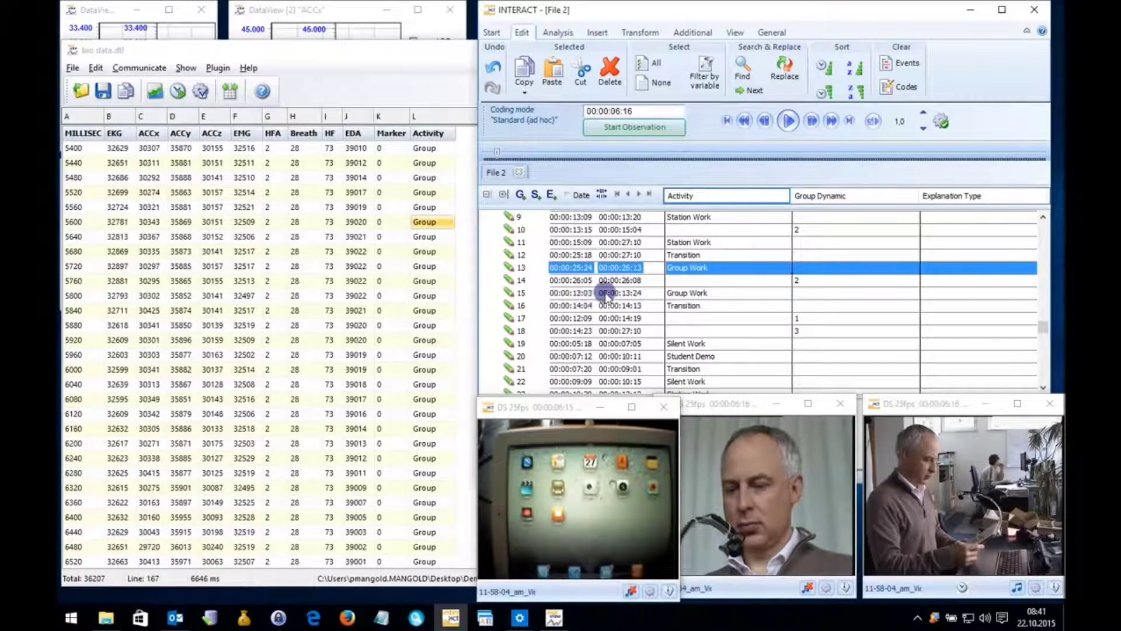
click(431, 236)
key(Page_Down)
key(Page_Down)
key(Page_Down)
key(Page_Down)
key(Page_Down)
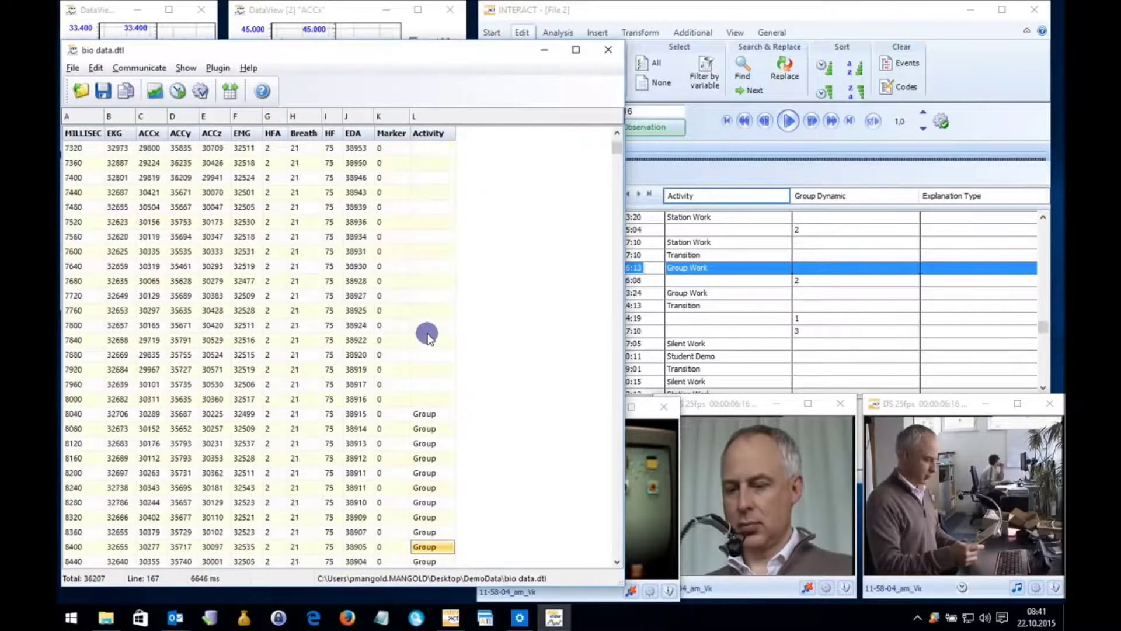
key(Page_Down)
key(Page_Down)
key(Page_Down)
key(Page_Down)
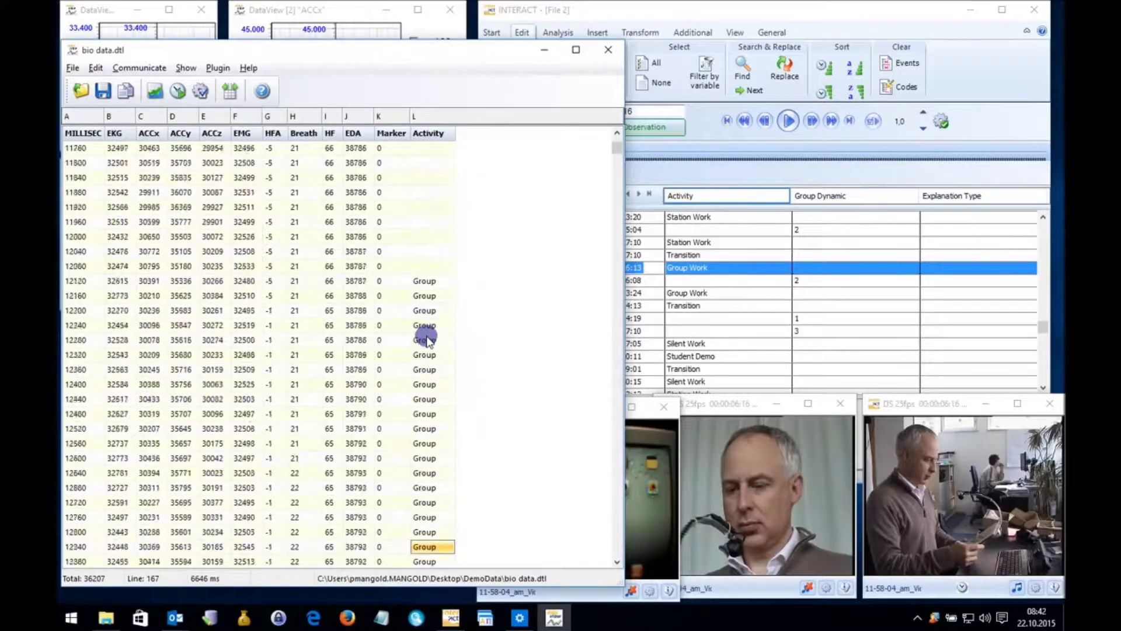
Select all coded events in the document and copy the marked data to DataView.
click(740, 217)
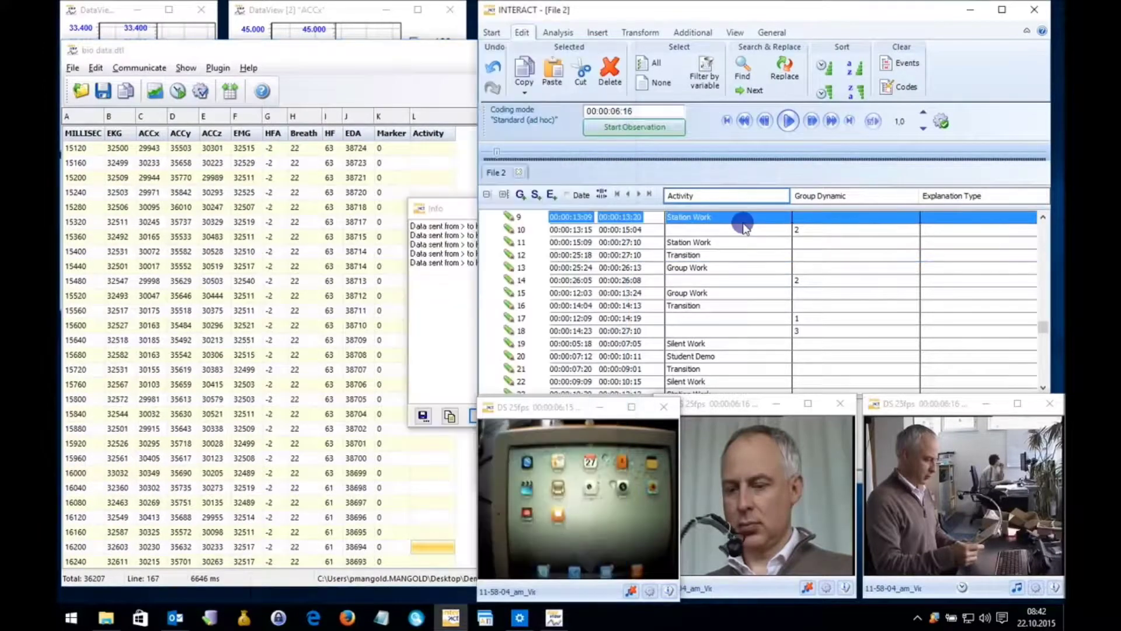
key(super)
click(759, 275)
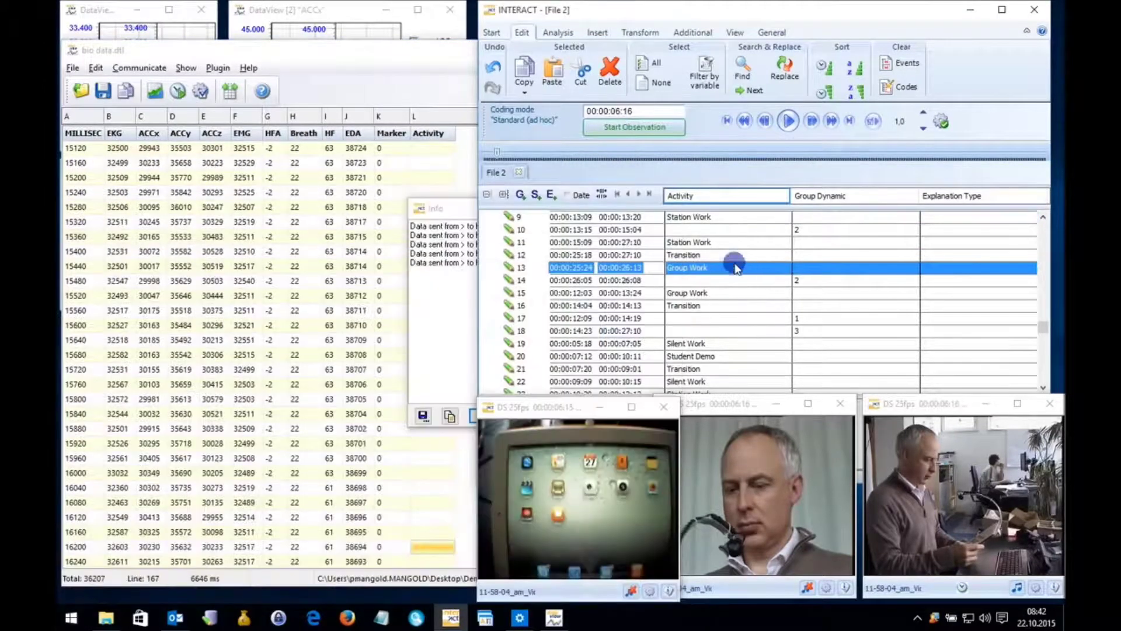
click(734, 267)
right_click(734, 261)
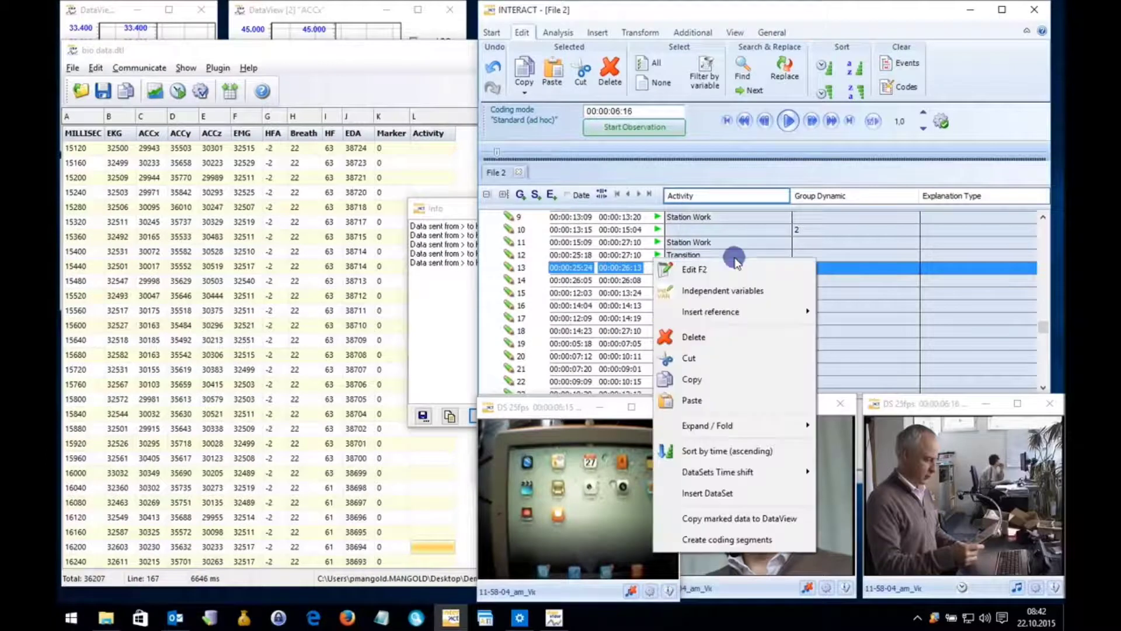
click(748, 518)
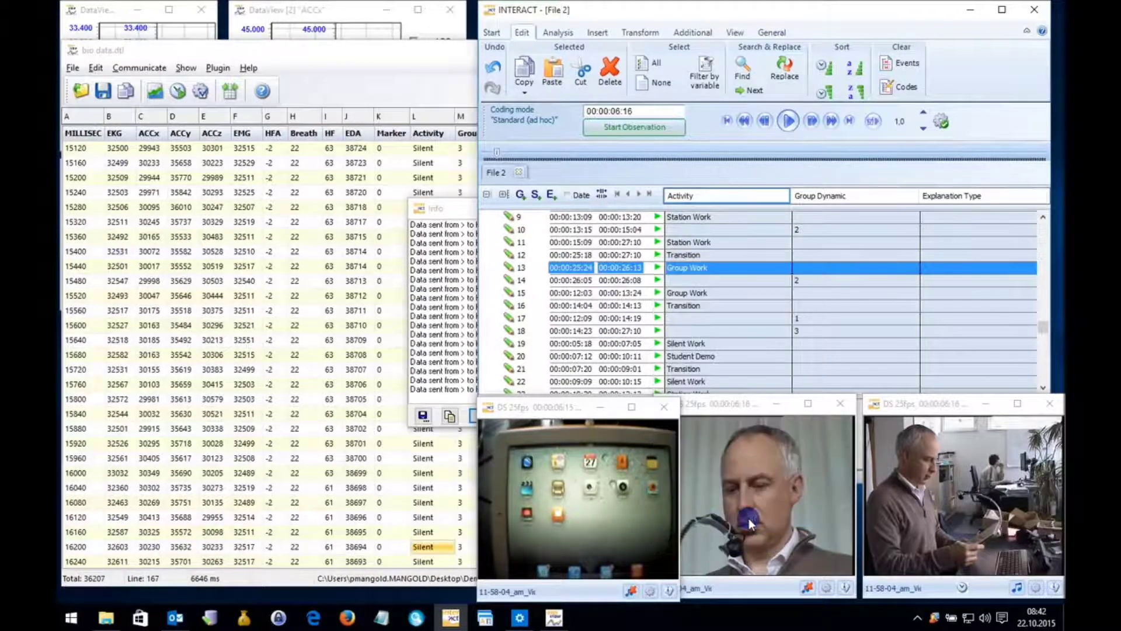
Examine the Activity and Group columns of the bio data table from the first row downwards.
click(428, 81)
drag(618, 142, 618, 138)
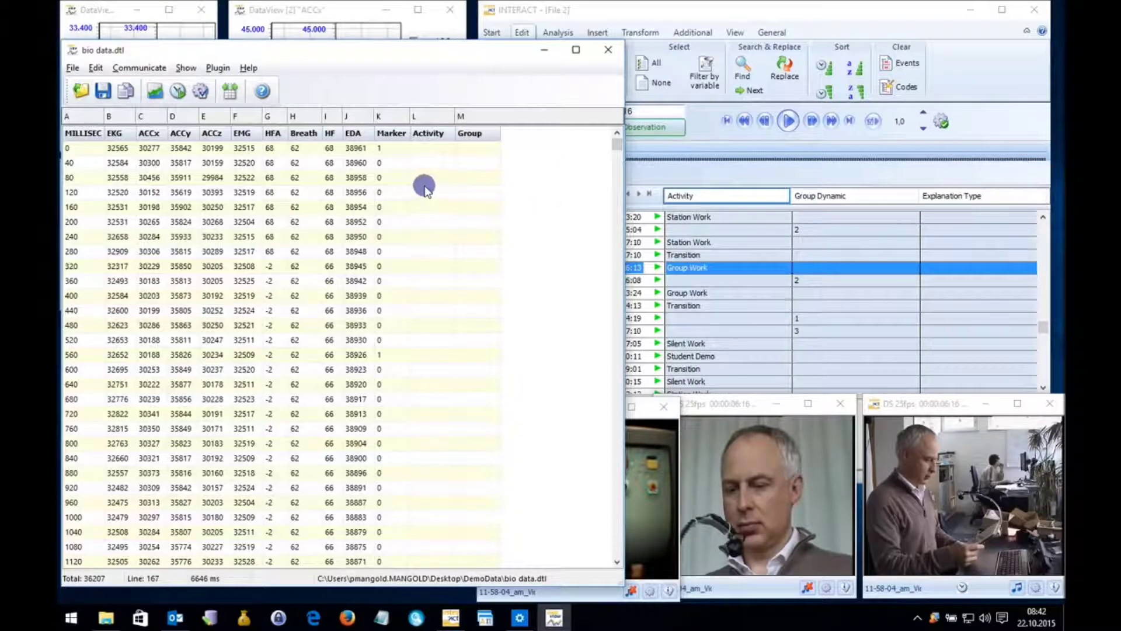
scroll(423, 242, down, 8)
scroll(421, 240, down, 20)
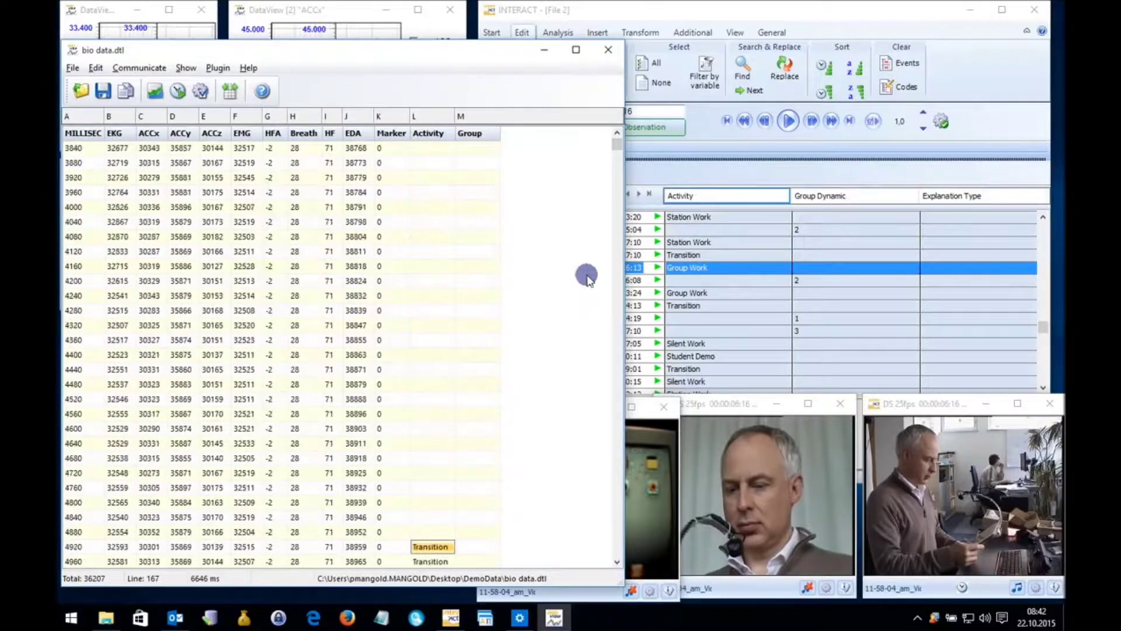
click(617, 353)
drag(620, 355, 620, 355)
Move the bio data window slightly aside and save its data file.
drag(394, 52, 470, 49)
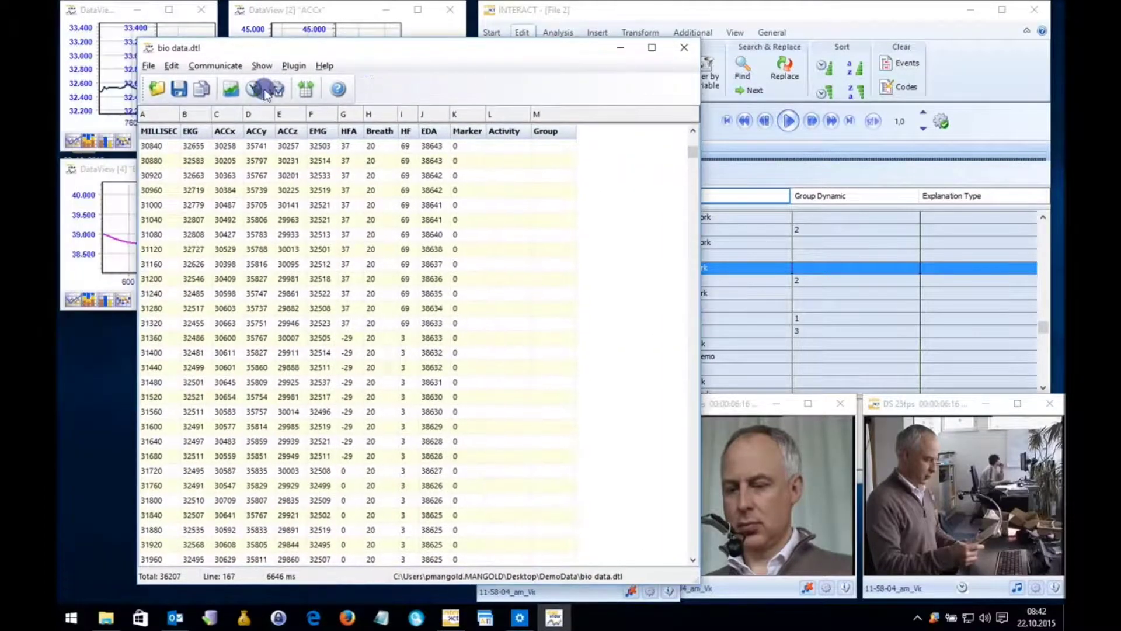
click(149, 65)
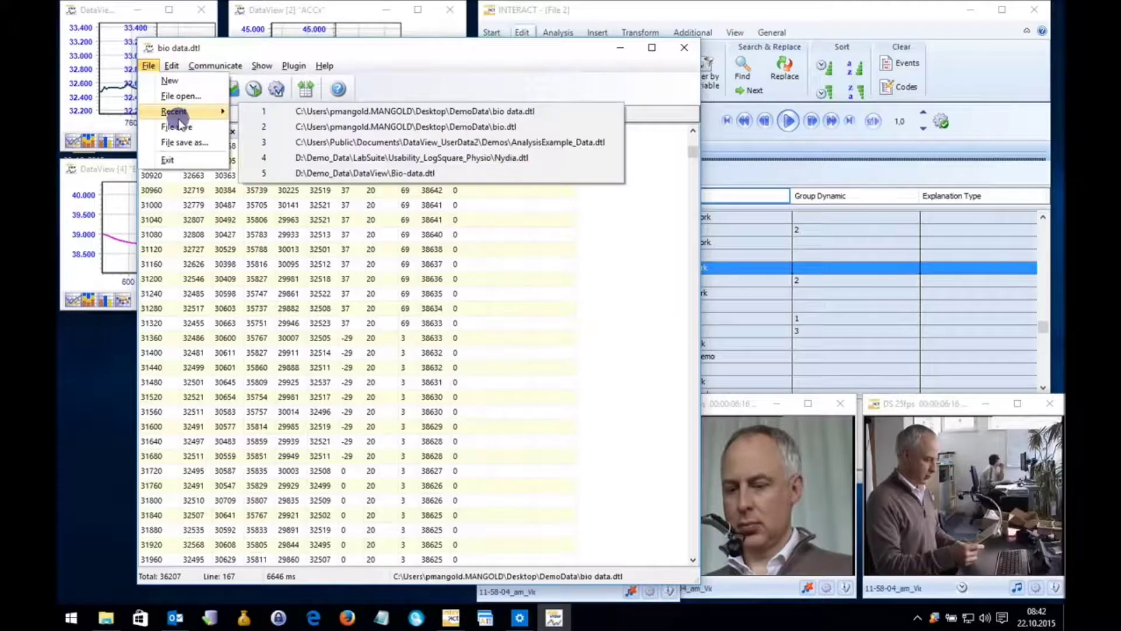
click(175, 112)
Save the combined data as a CSV text file named "physio and observation" on the Desktop.
click(150, 65)
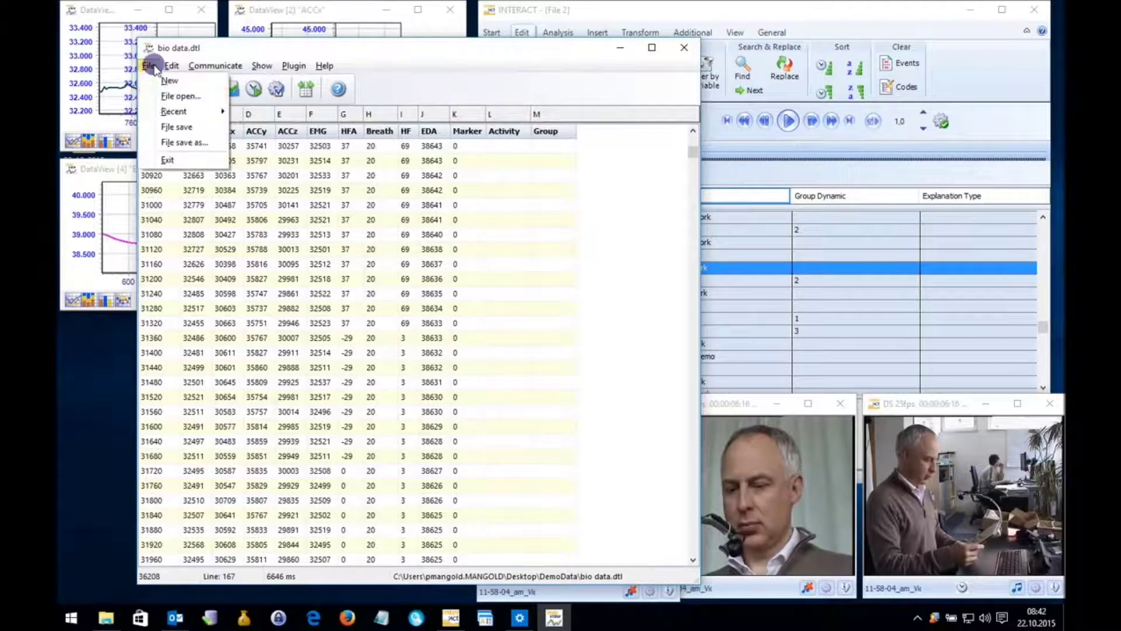
click(182, 142)
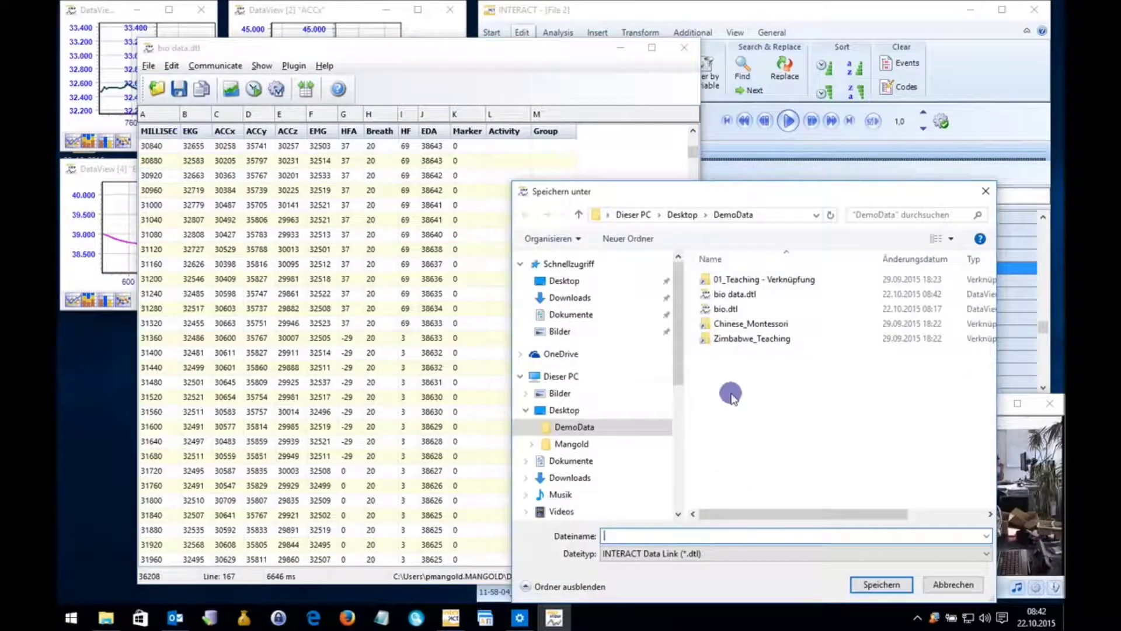
click(655, 534)
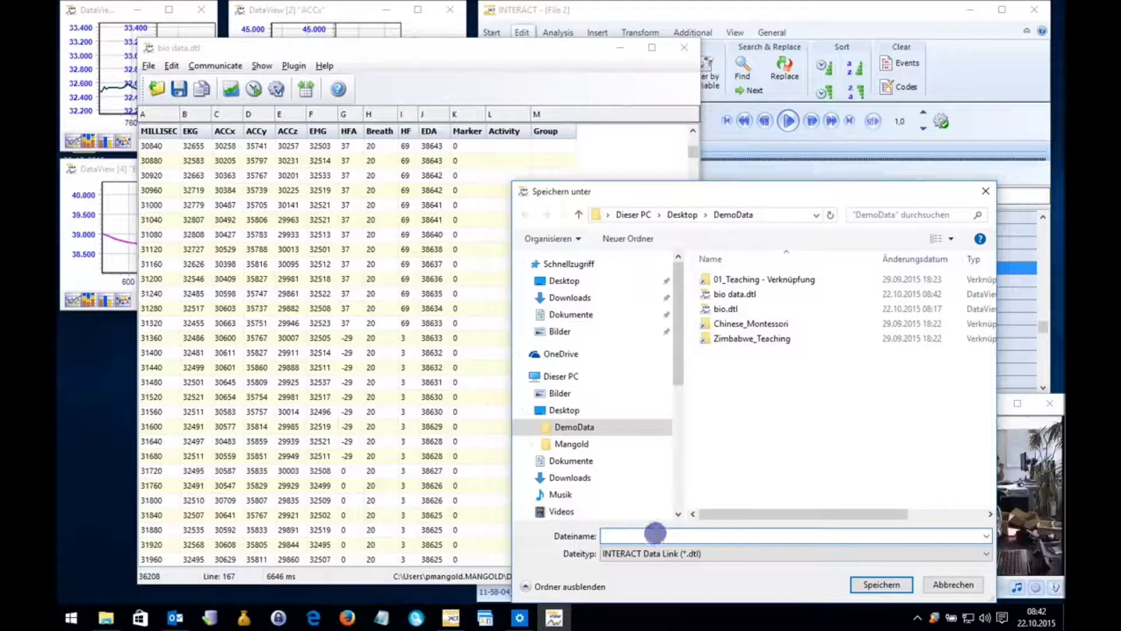
click(709, 552)
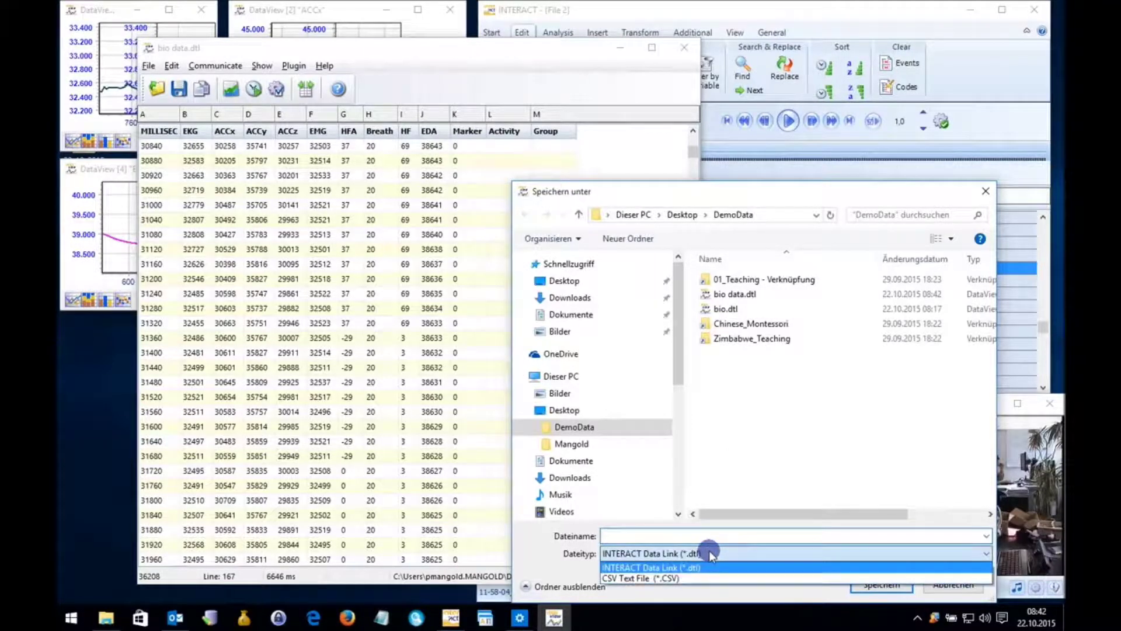
click(683, 578)
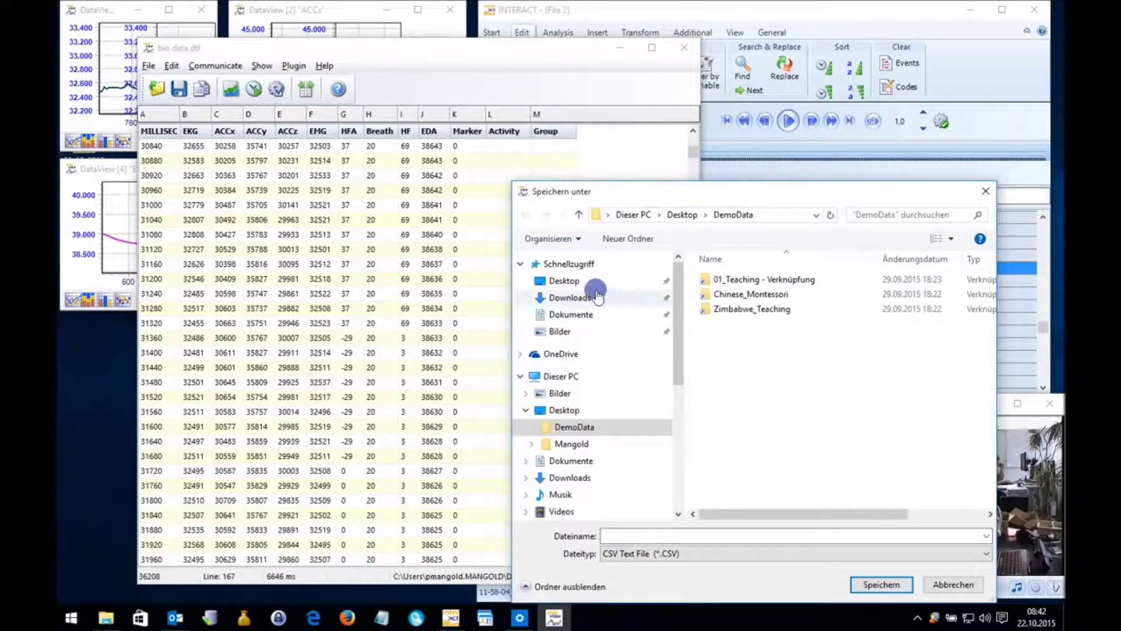
click(566, 281)
click(656, 536)
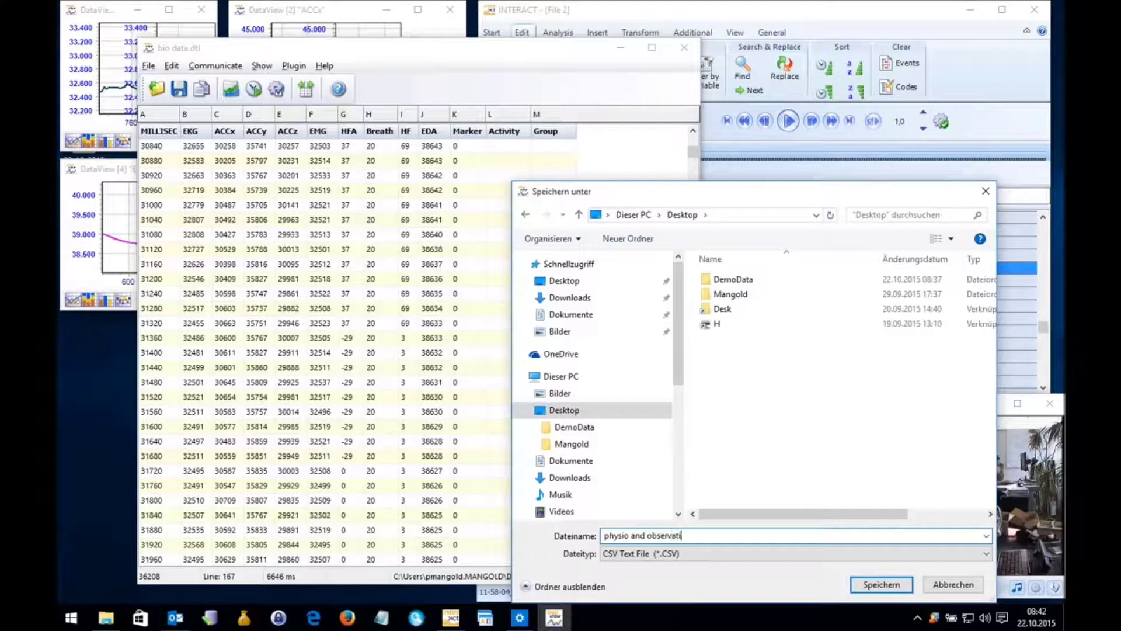
click(870, 584)
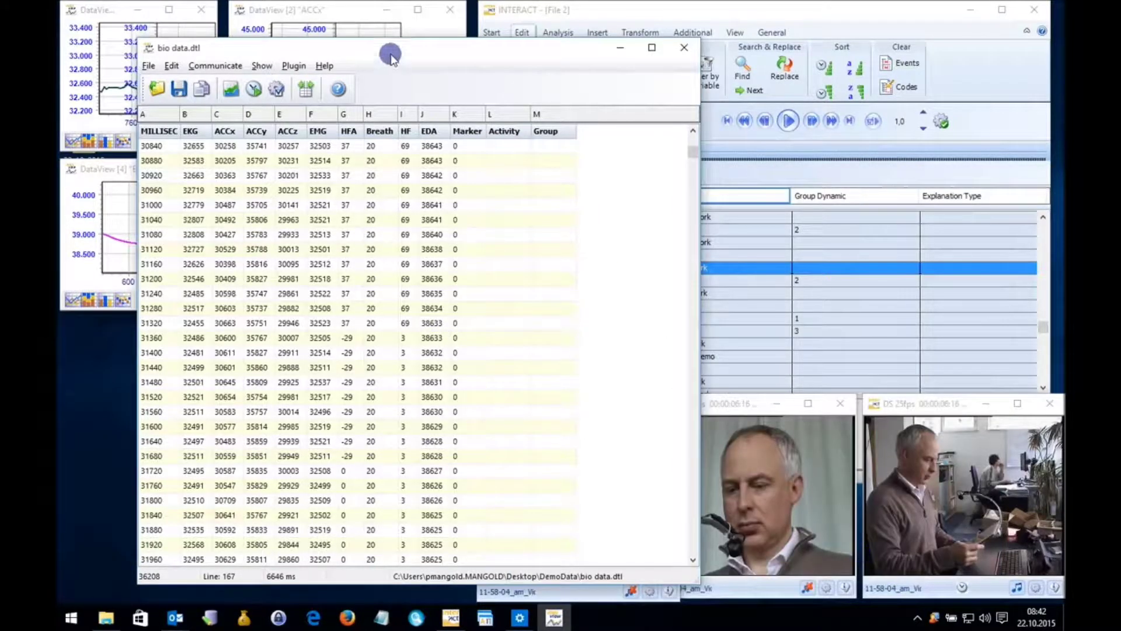
Move the bio data window off the desktop icons and open the exported CSV file in Excel.
drag(376, 51, 644, 50)
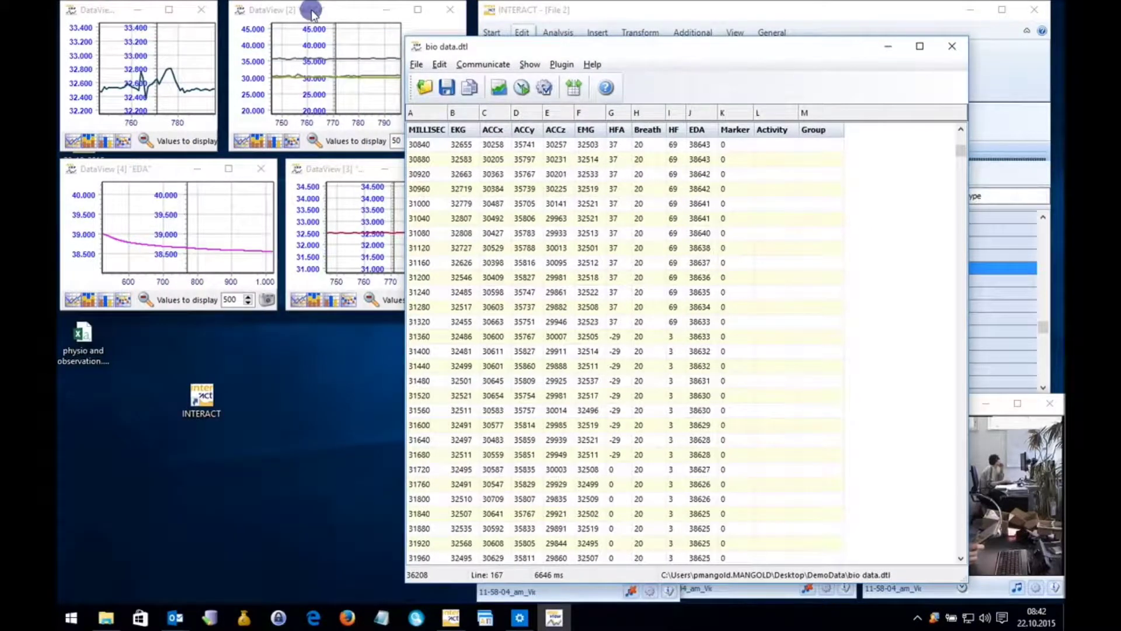
click(79, 337)
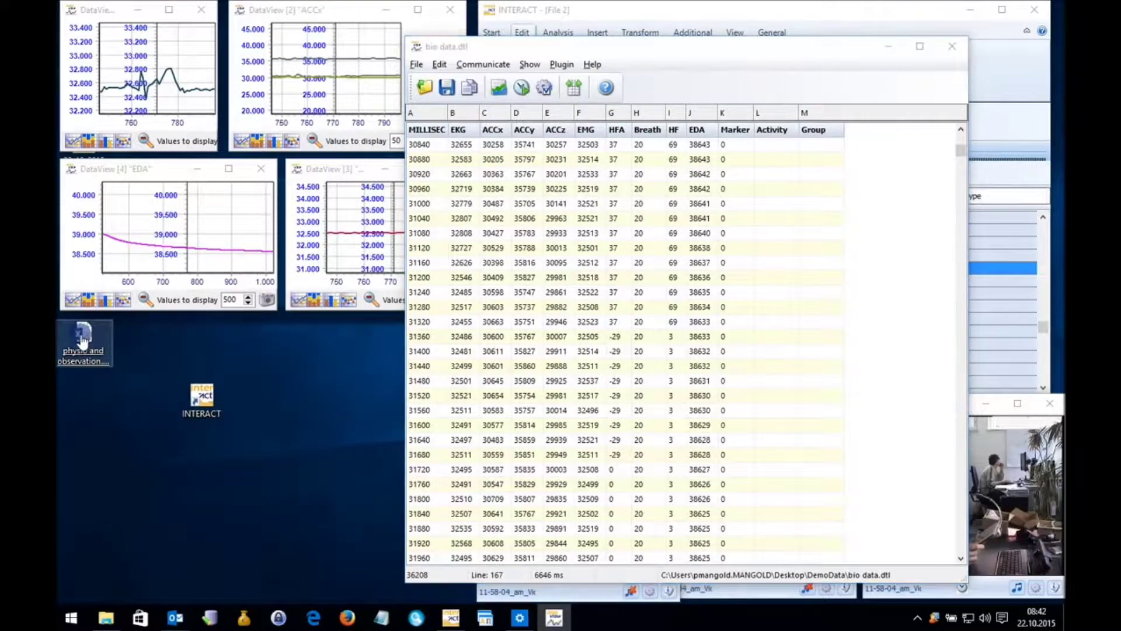
double_click(82, 339)
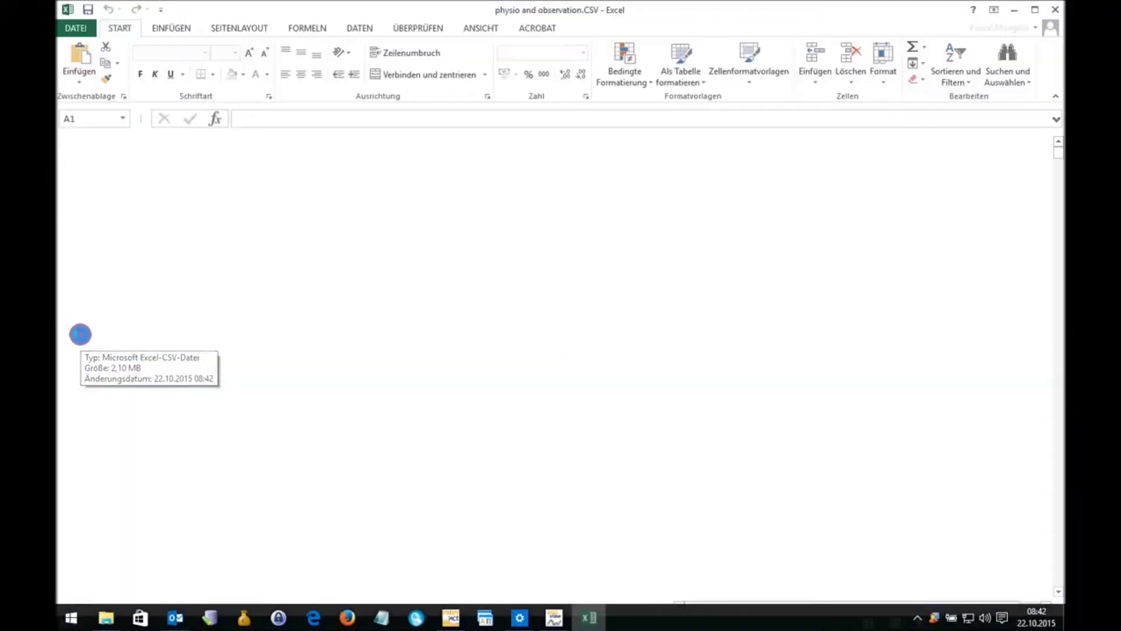
drag(95, 155, 760, 540)
click(860, 435)
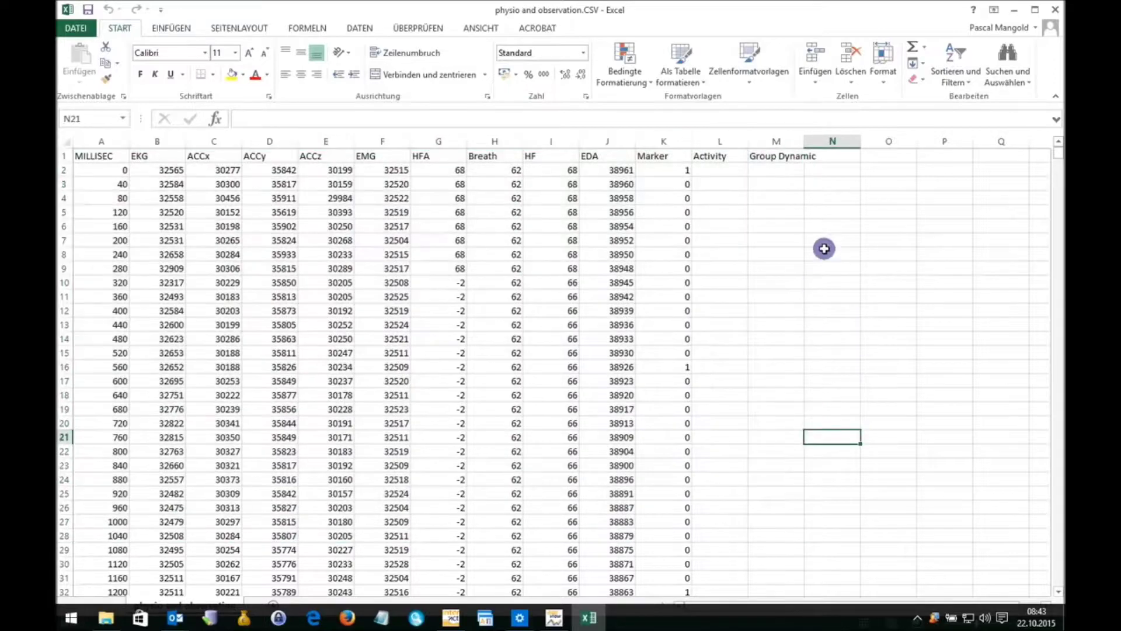
Find the coded rows in the spreadsheet and widen Activity column L to fit the full code names.
scroll(759, 367, down, 20)
click(756, 385)
scroll(753, 383, down, 20)
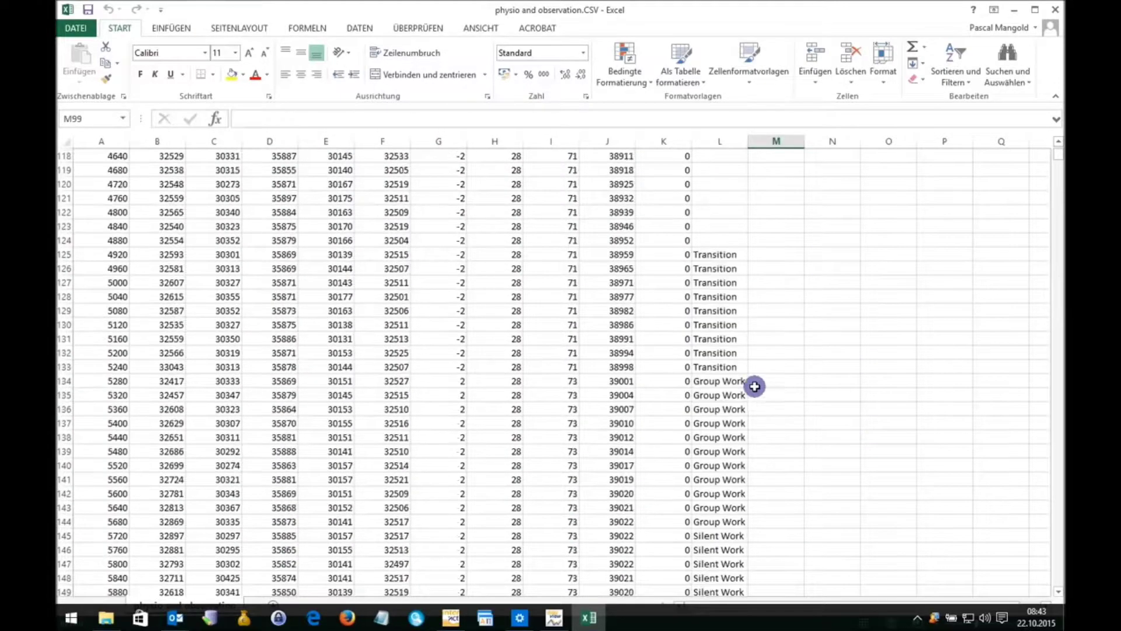
scroll(751, 385, up, 6)
scroll(751, 383, down, 4)
drag(751, 144, 819, 144)
Check the sensor values in row 152 against its Activity code and the codes just below.
drag(101, 340, 458, 338)
click(736, 339)
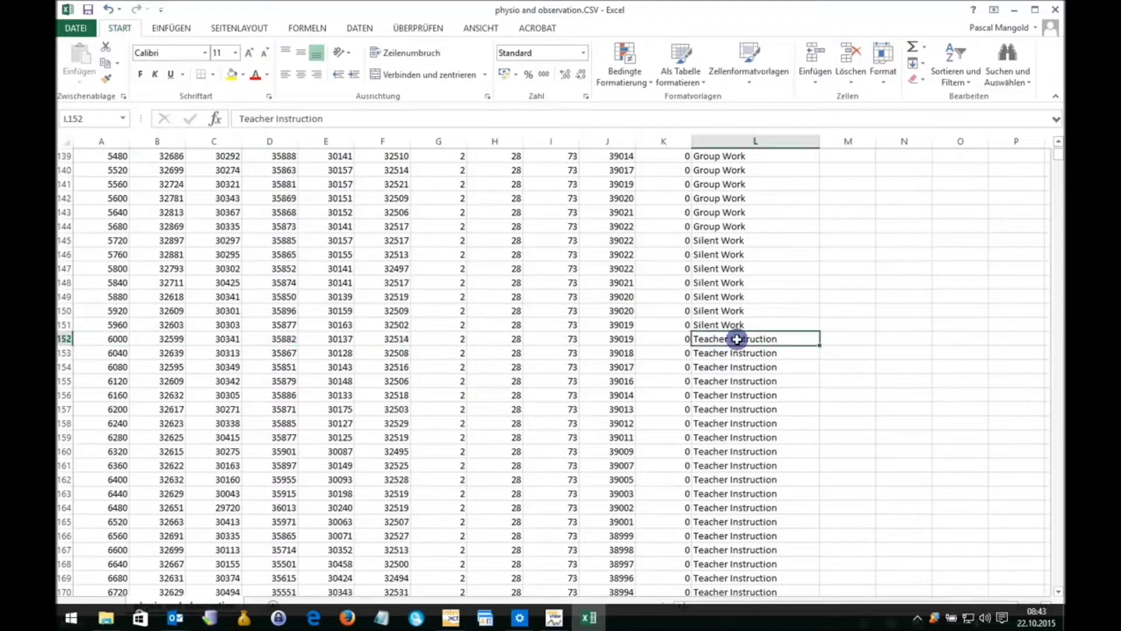
click(729, 367)
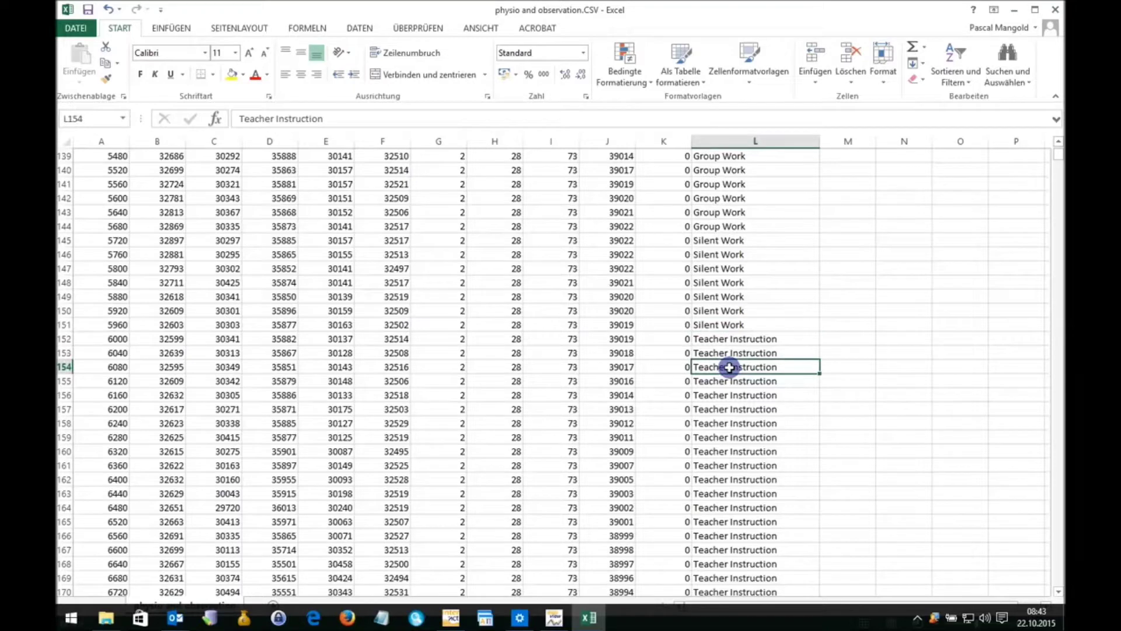